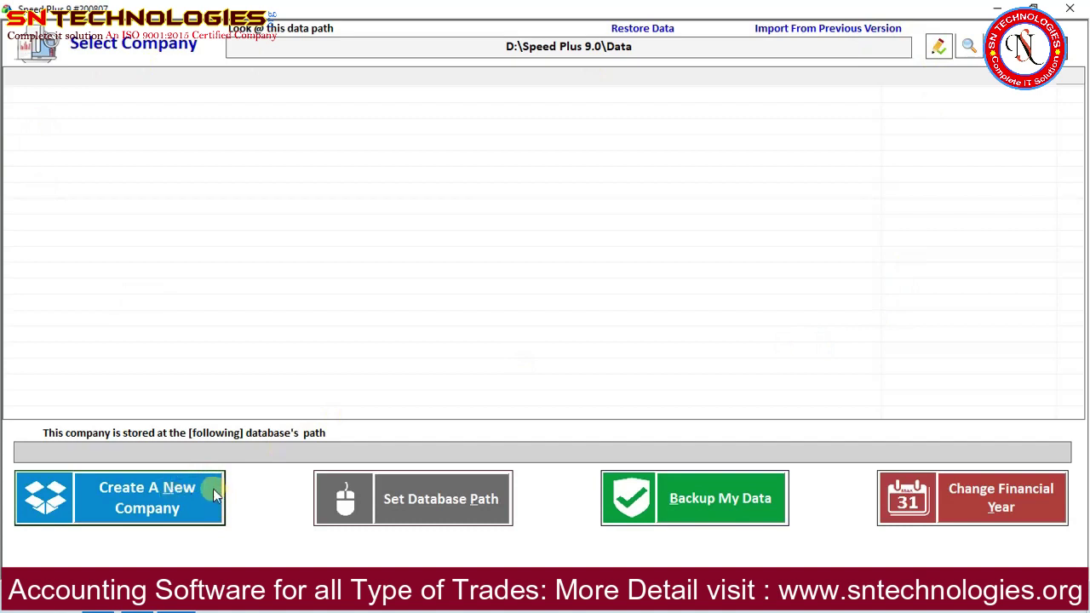
Fill in the new company form for Demo Pharma Shop, including D123, and create the company.
click(174, 515)
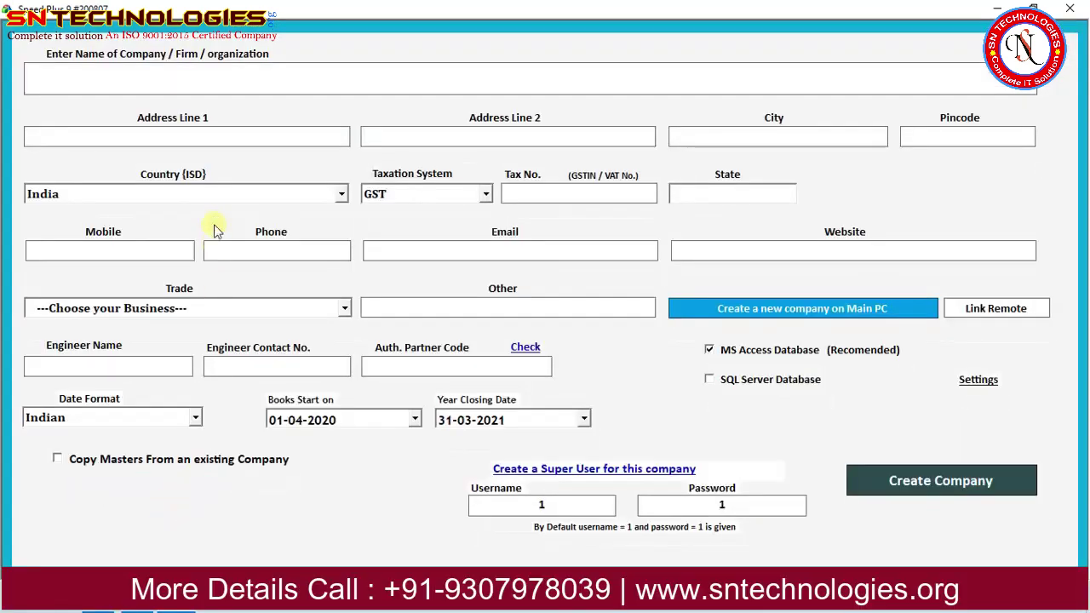
text(Demo )
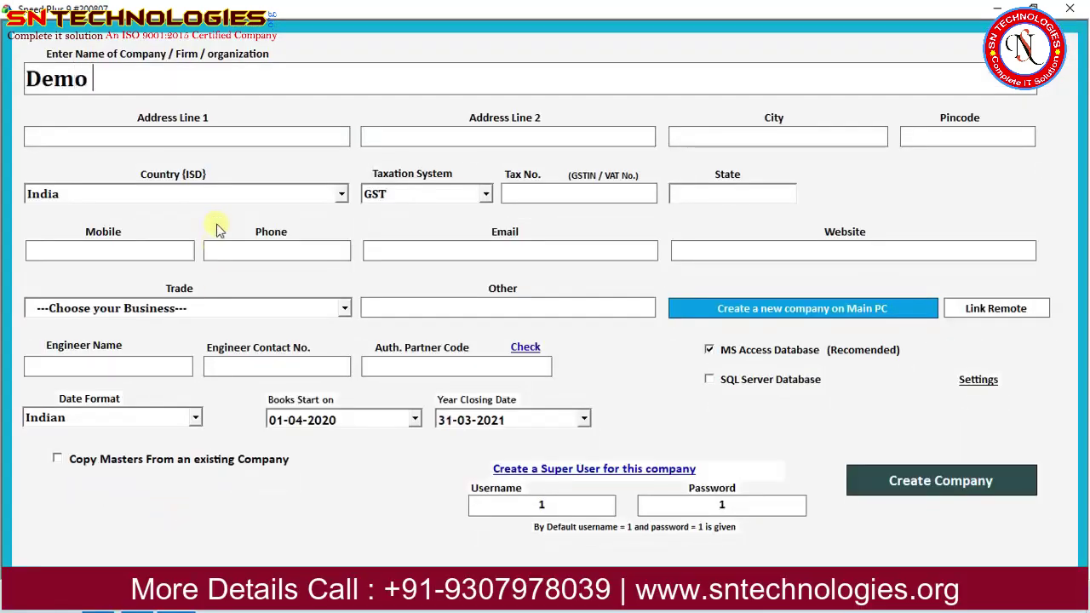
text(Pharam)
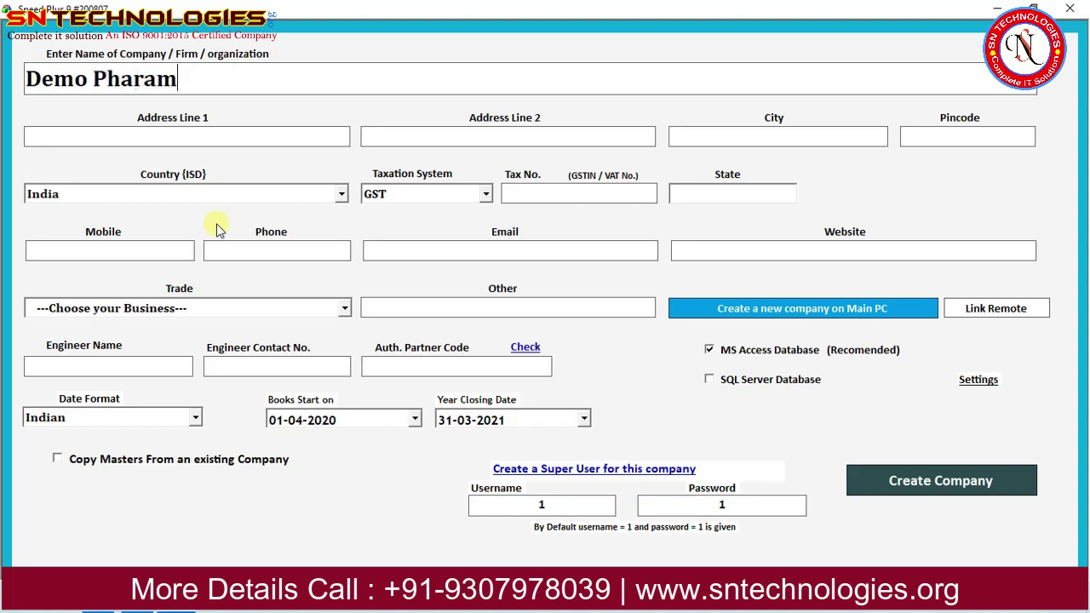
key(BackSpace)
key(BackSpace)
key(BackSpace)
text(ma)
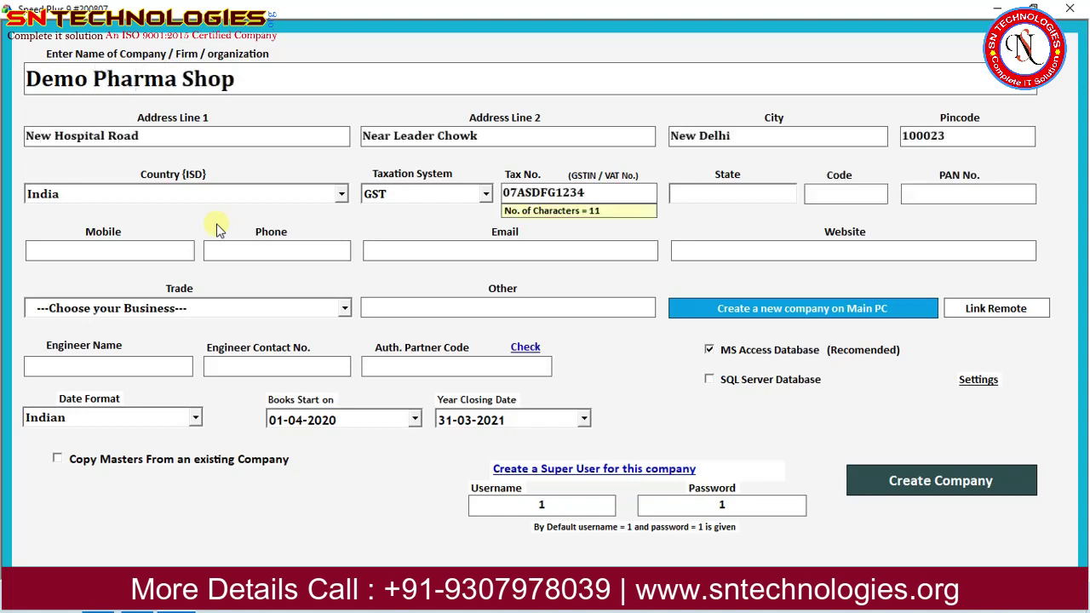
text(D123)
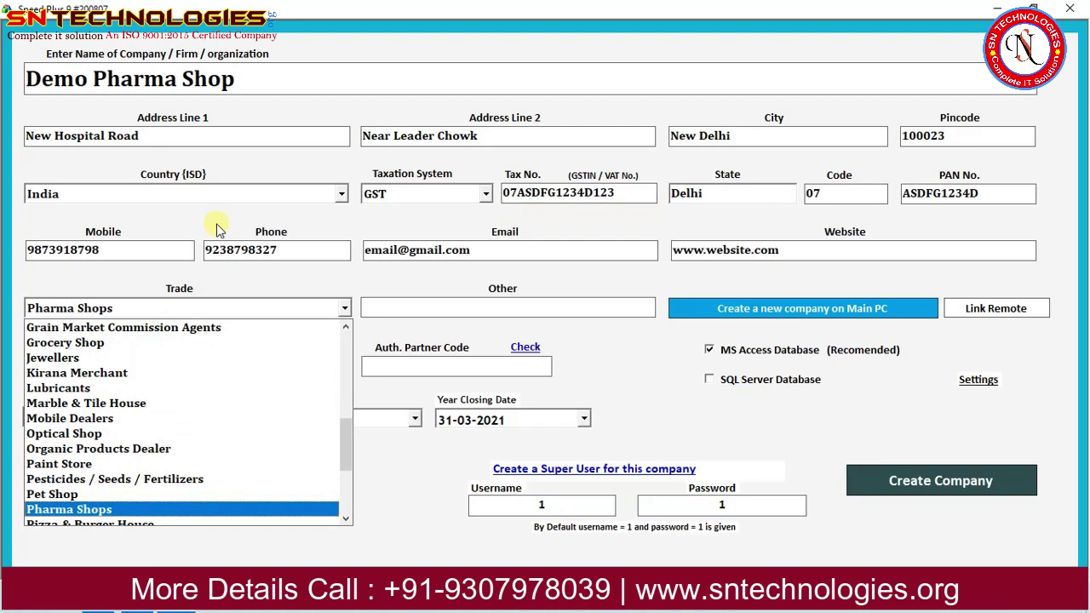
key(Return)
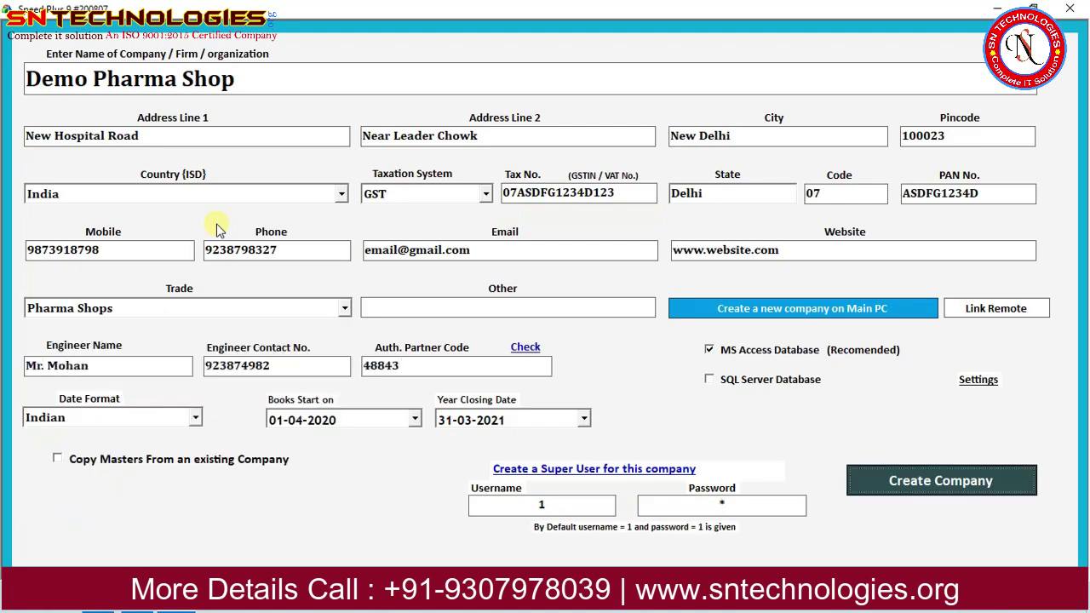
key(Return)
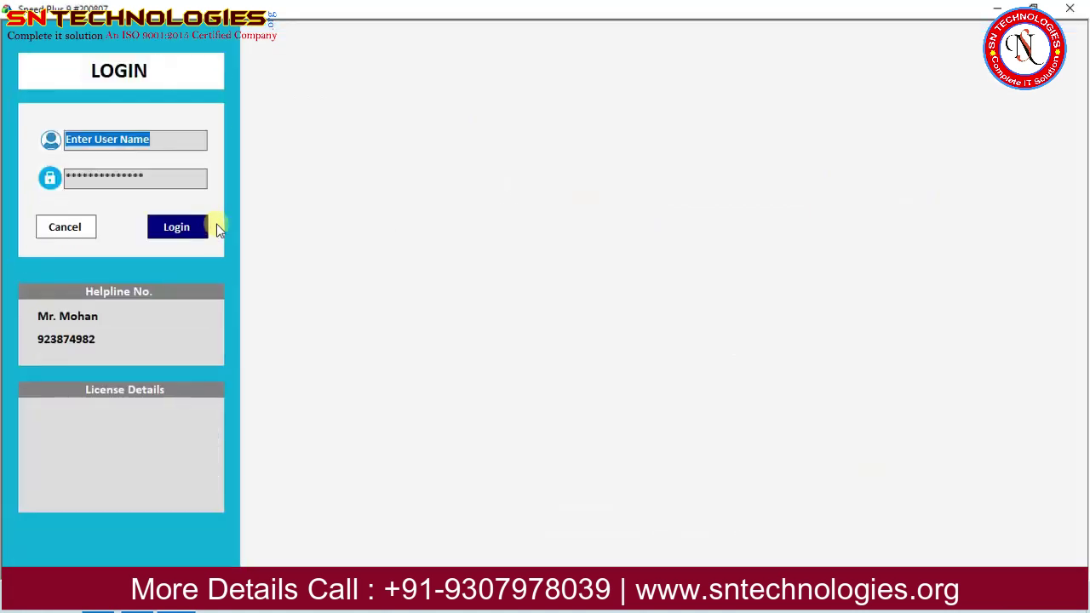
Log in with user name 1 and the password, then refresh the dashboard figures.
text(1)
key(Tab)
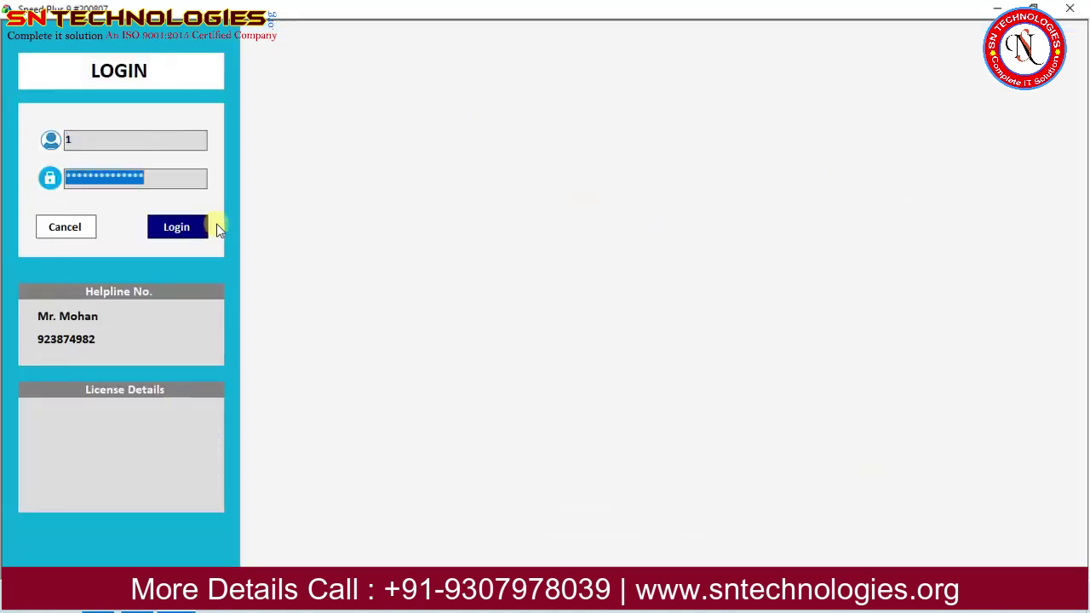
text(1)
key(Return)
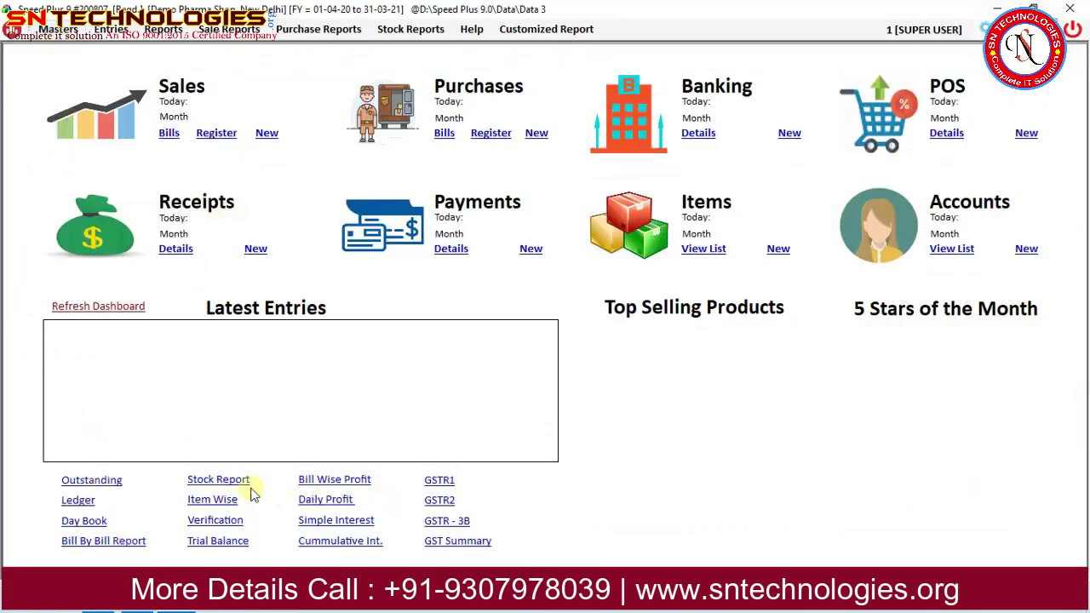
click(128, 306)
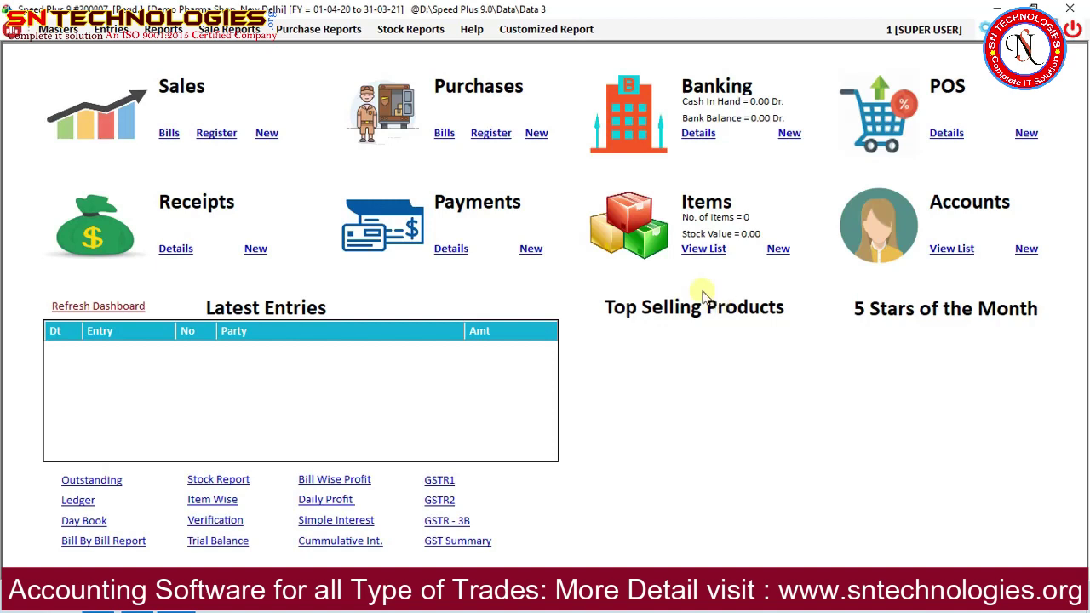
Open the Masters > Items list and its Settings window.
click(62, 31)
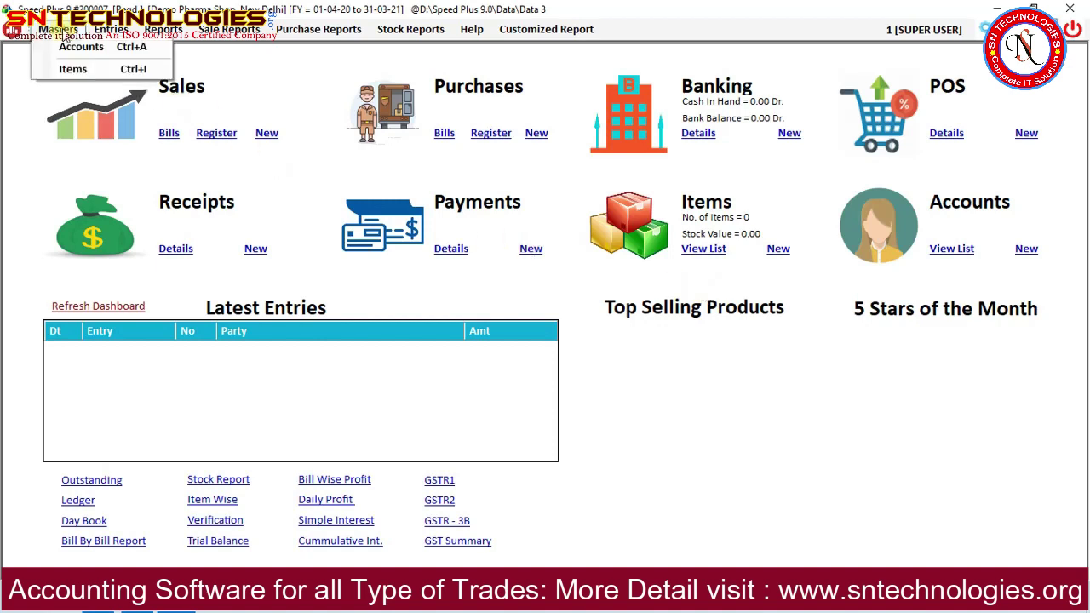
click(79, 71)
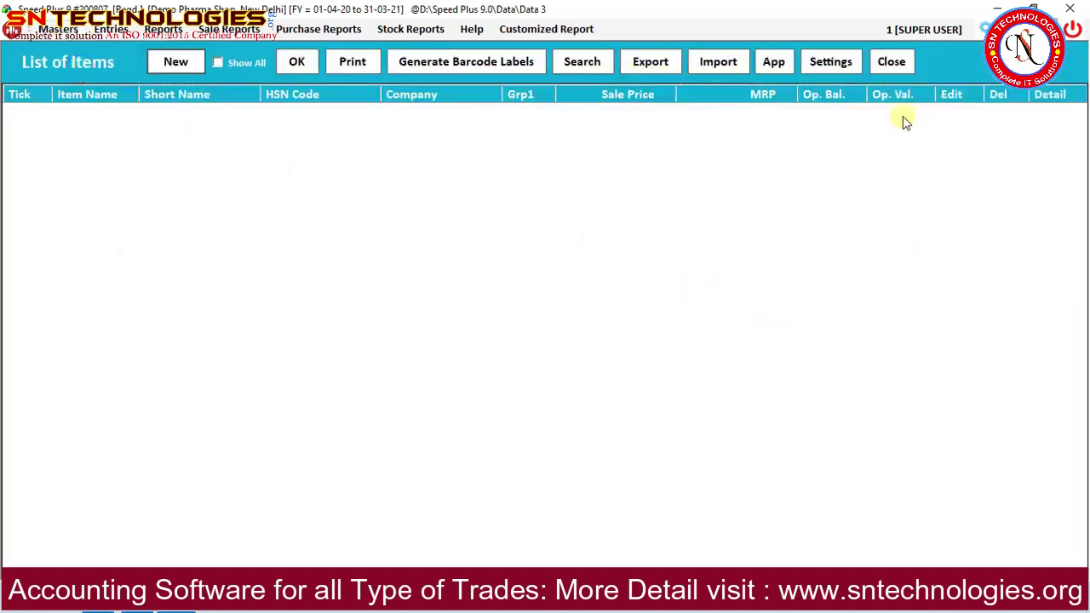
click(826, 63)
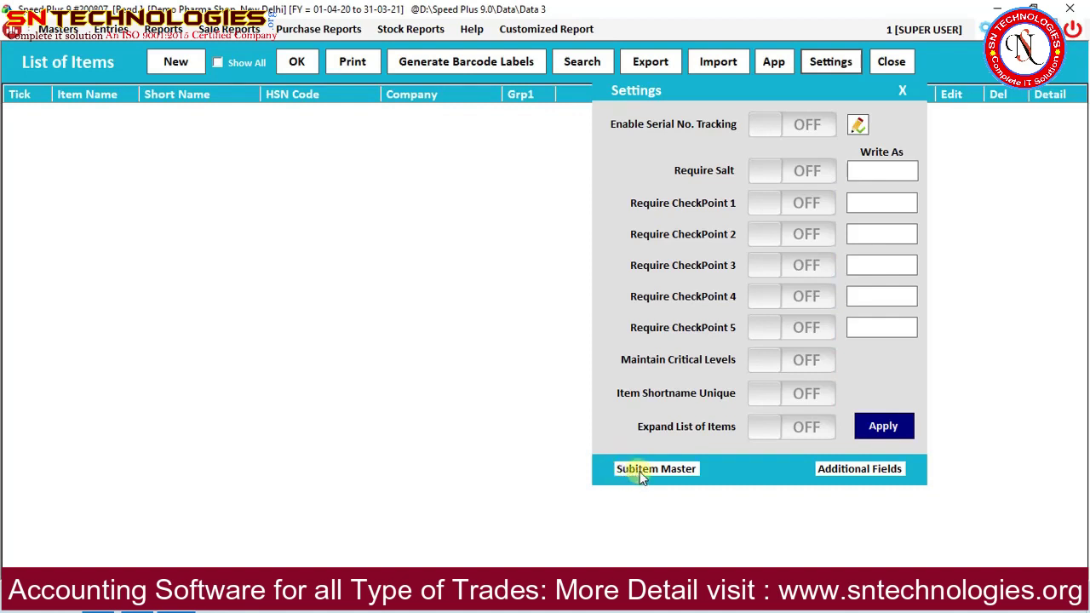
Configure one sub-item named Batch No. with Expiry Date and Mfg. Date prompts, applied and closed.
click(644, 469)
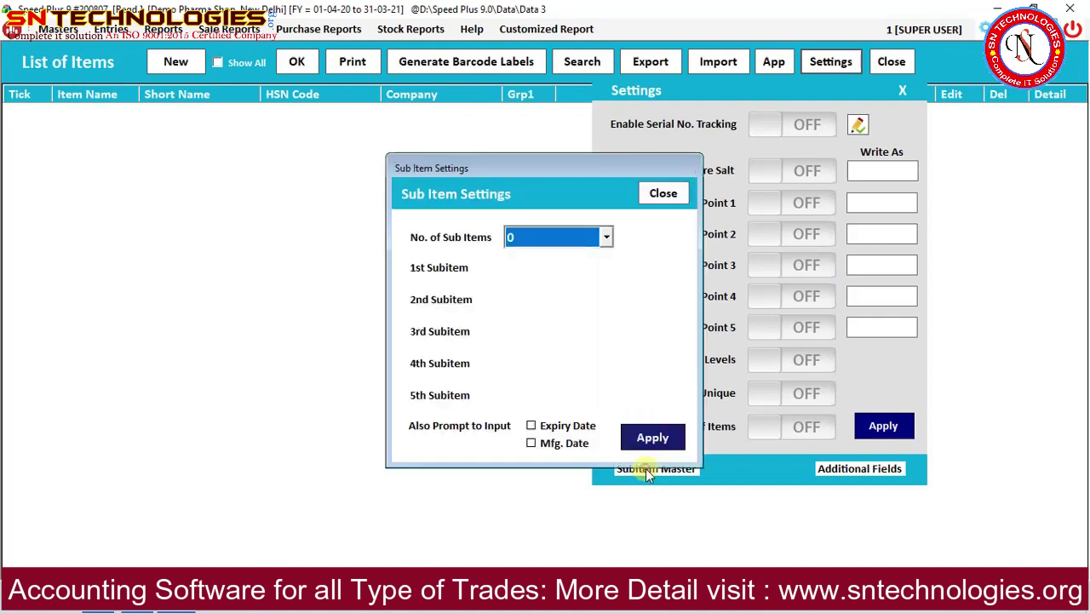
click(542, 237)
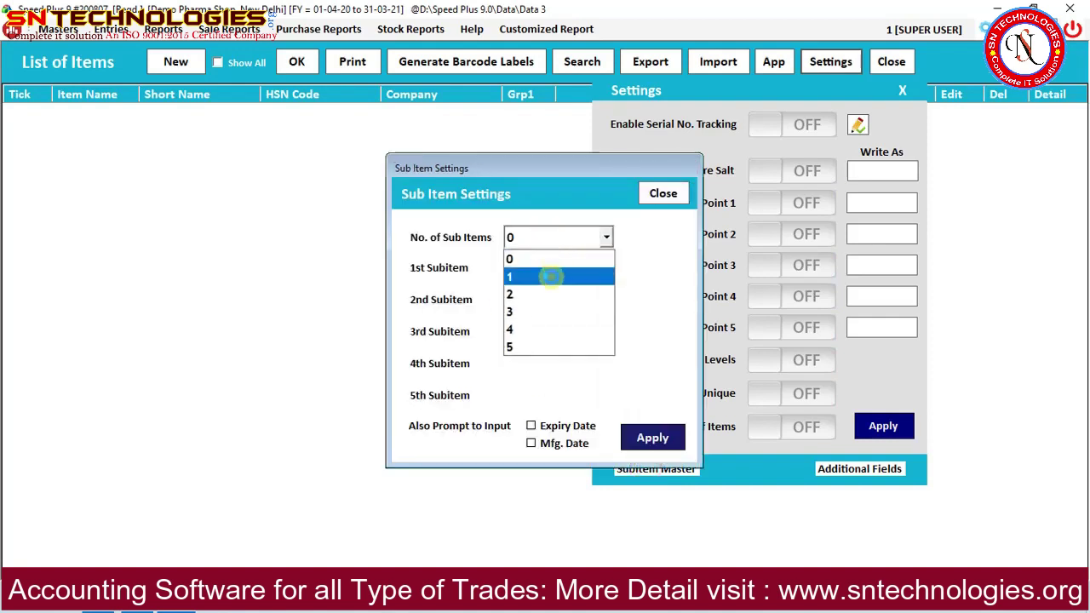
click(551, 277)
key(BackSpace)
key(BackSpace)
text(Ba)
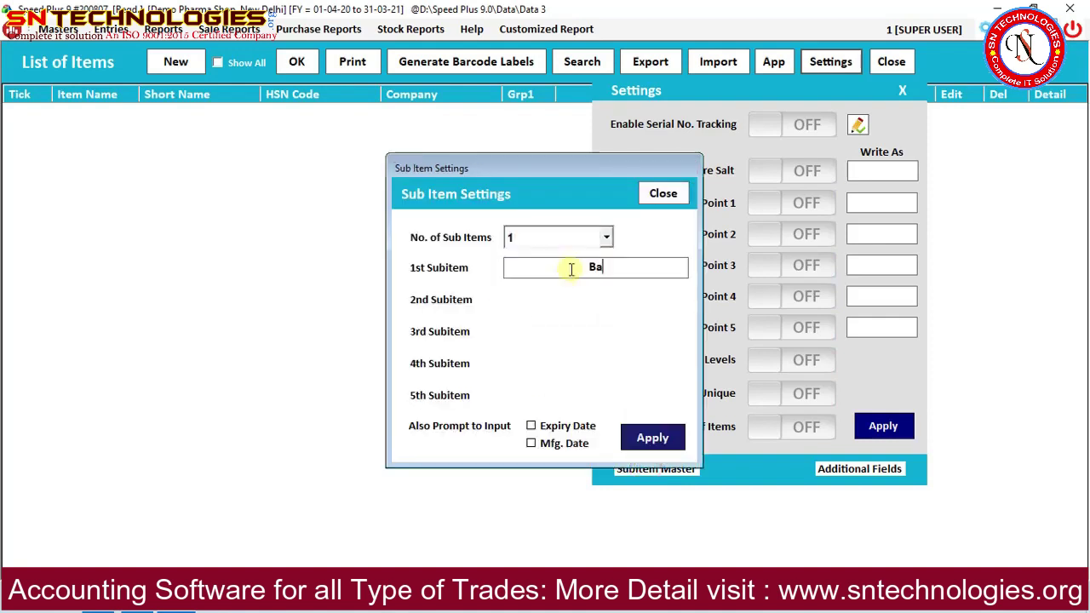
text(tch No.)
click(566, 426)
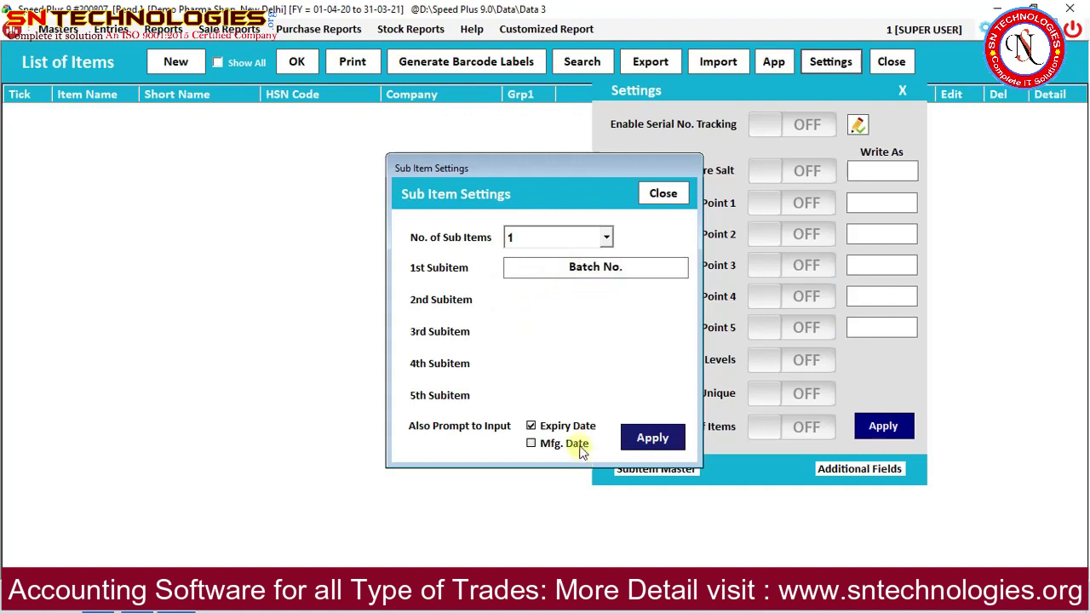
click(576, 446)
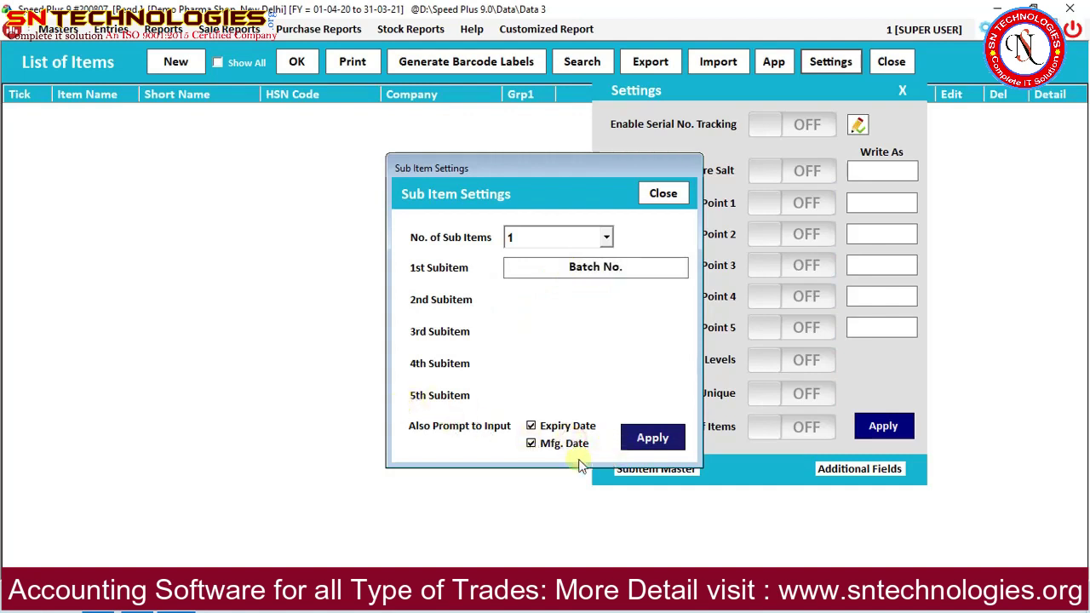
click(663, 443)
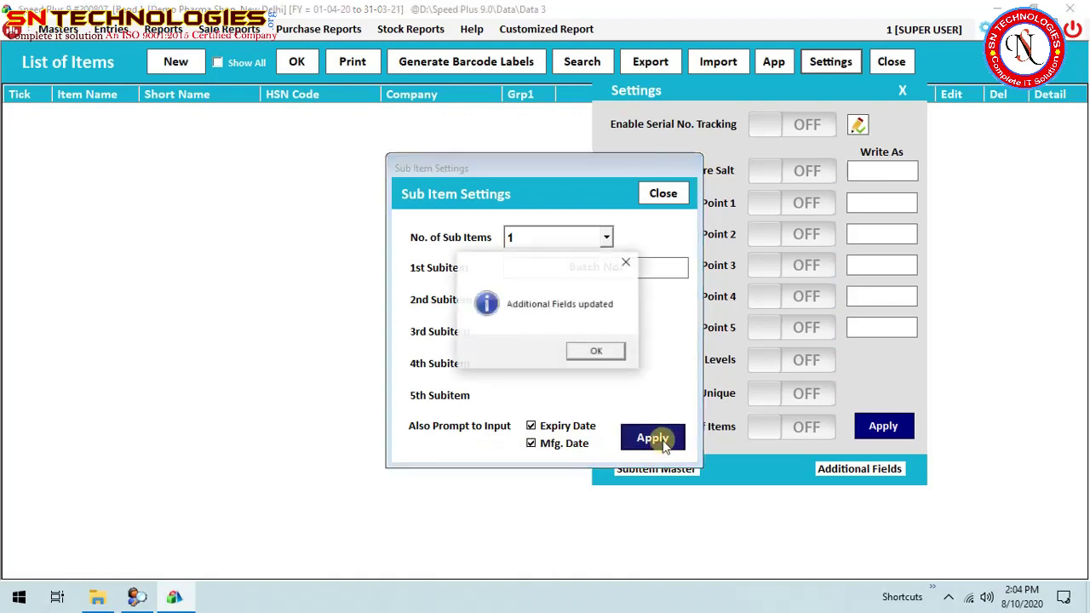
click(597, 357)
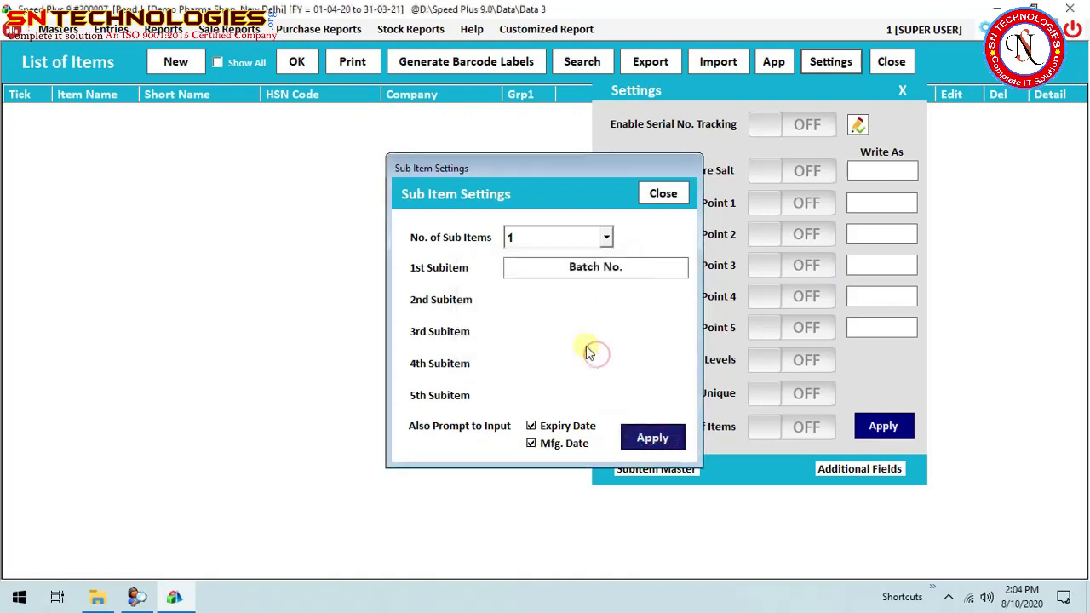
click(660, 196)
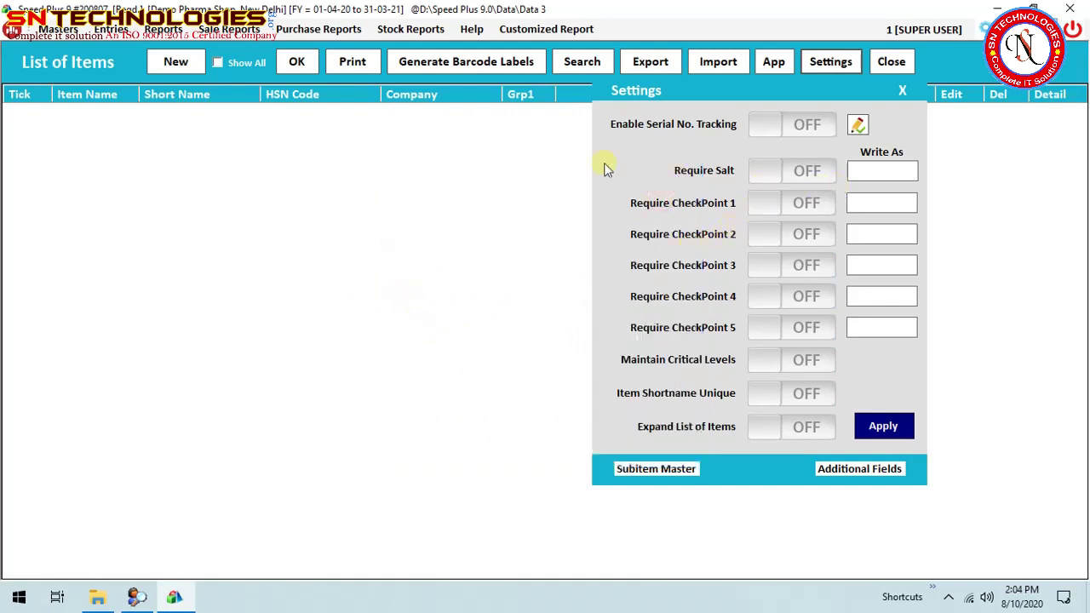
Turn on Require Salt and CheckPoints 1–4 in the item settings.
click(800, 178)
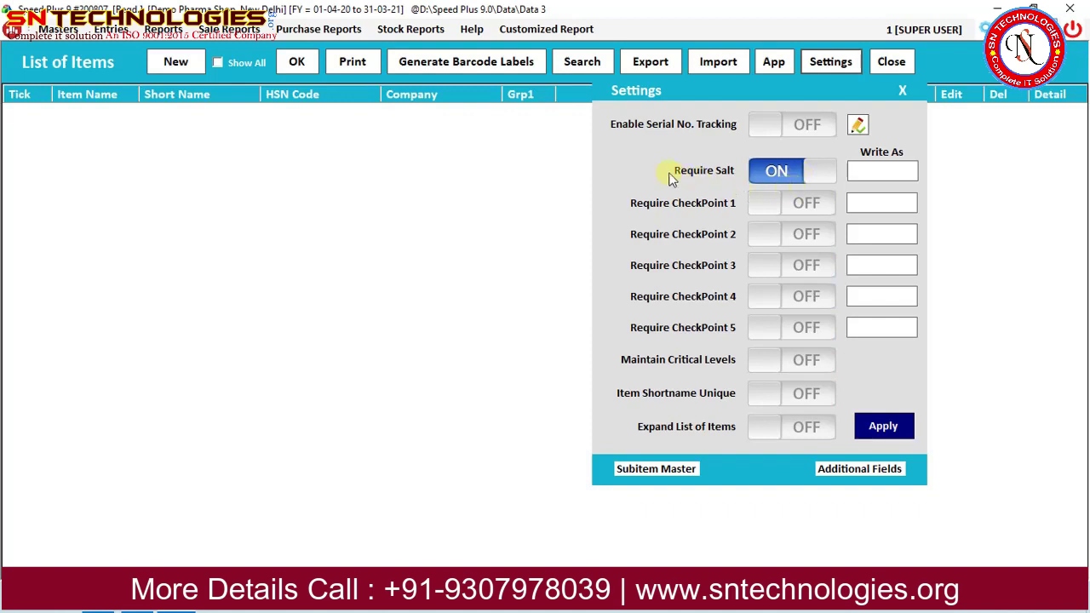
click(725, 173)
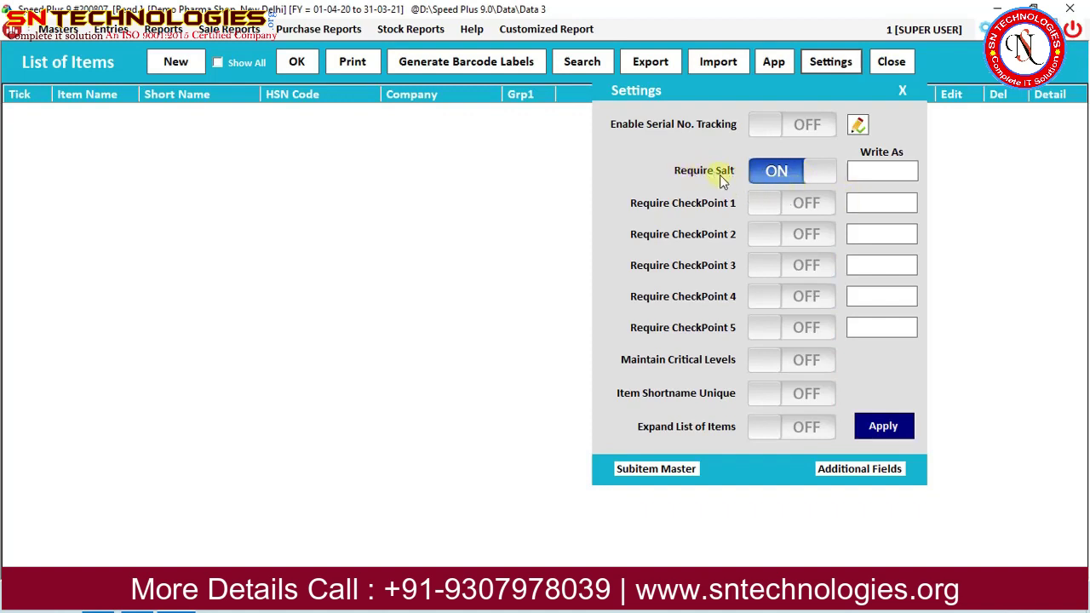
click(775, 204)
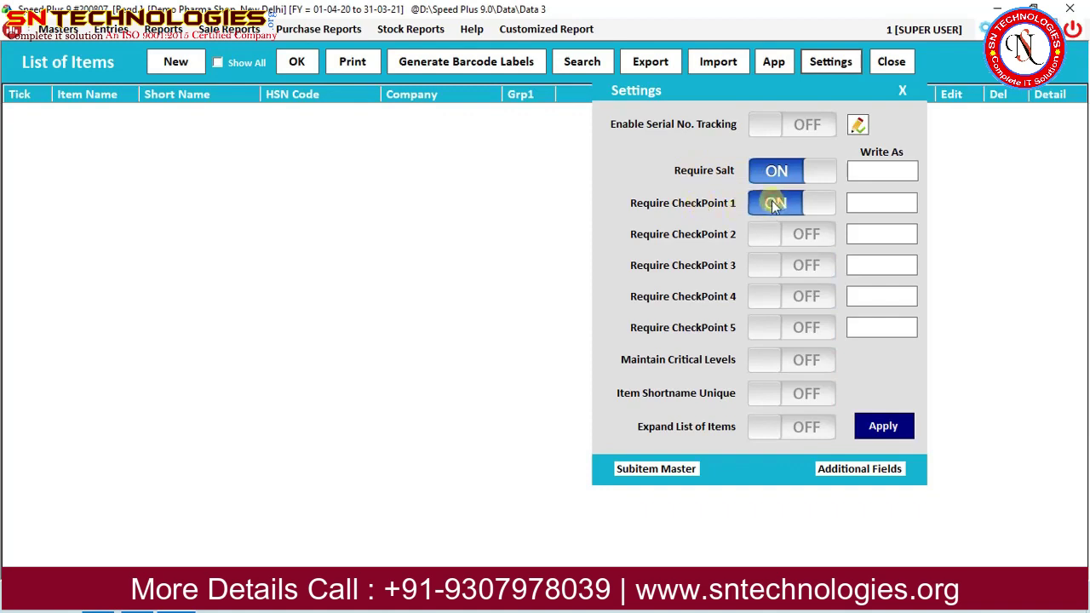
click(787, 236)
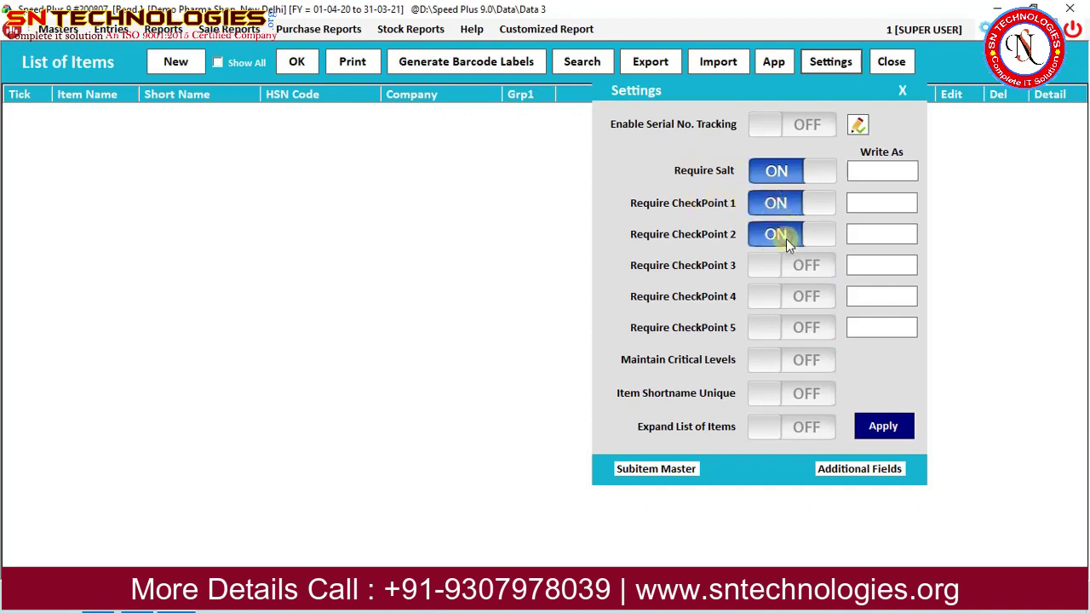
click(782, 267)
click(784, 304)
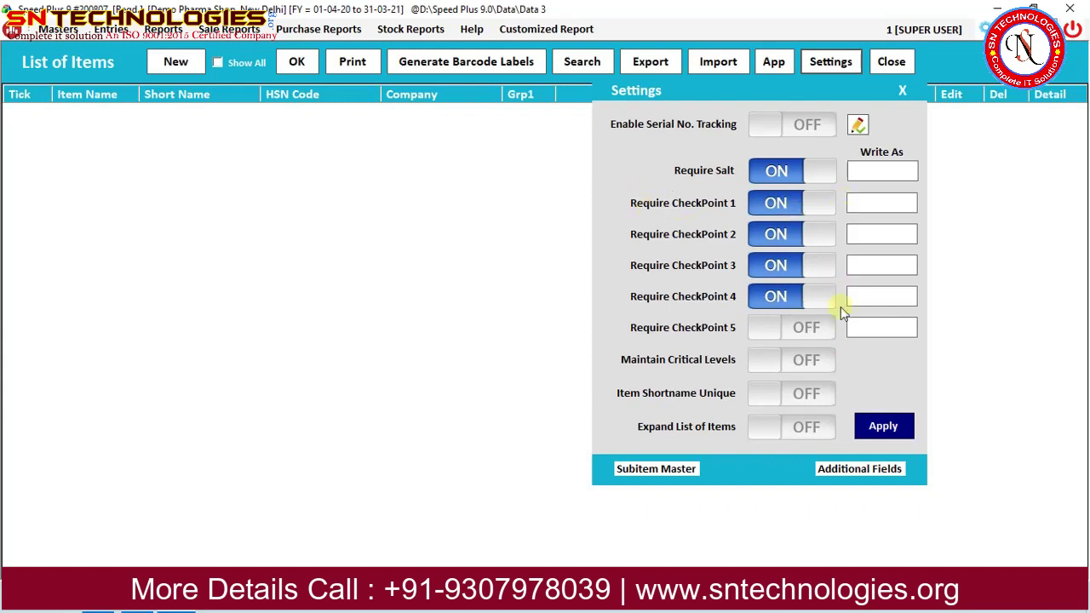
Name the checkpoints Sch H, Sch H1, Narcotics and AntiTB, and apply the settings.
click(880, 204)
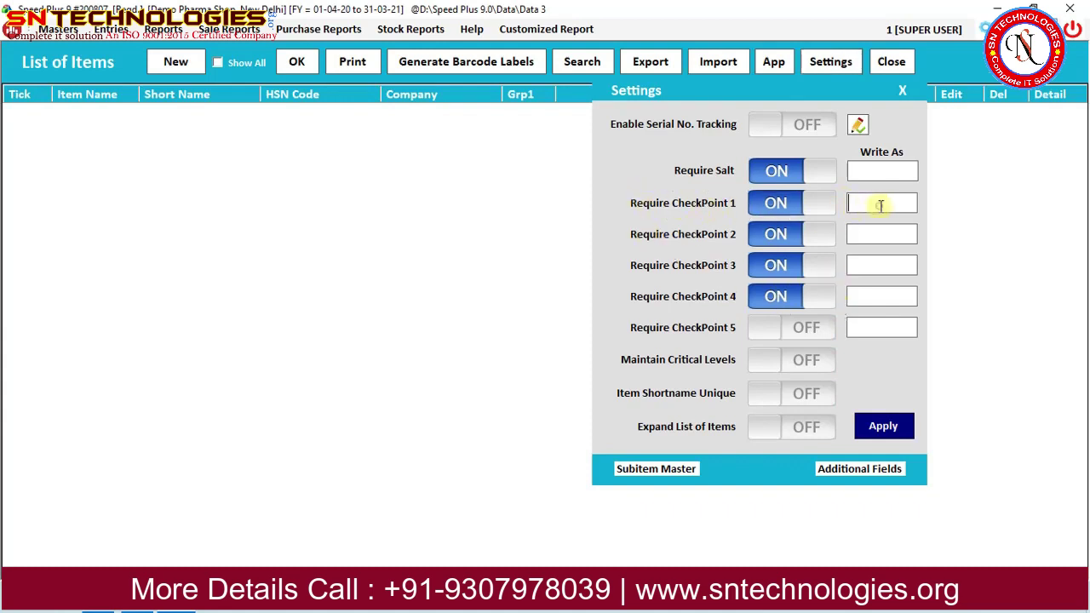
text(Sch H)
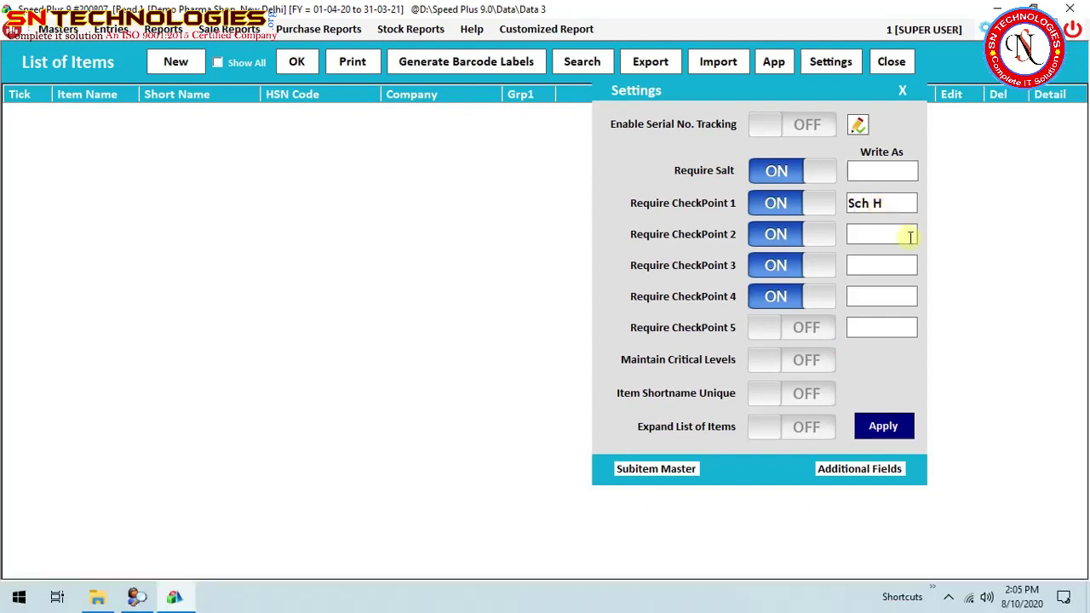
click(903, 235)
text(Sch H1)
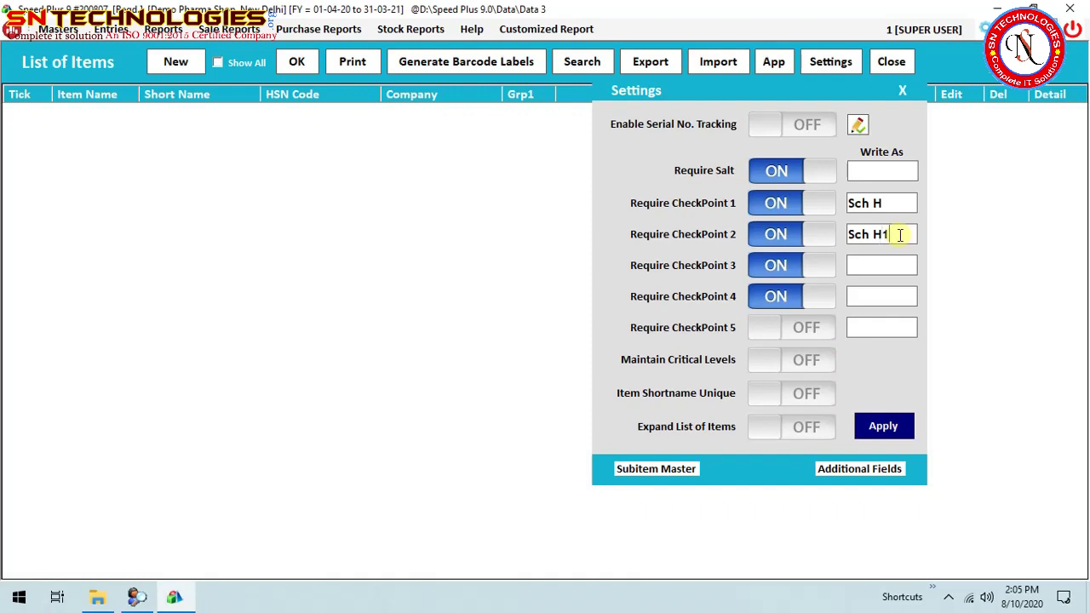
click(864, 267)
text(Na)
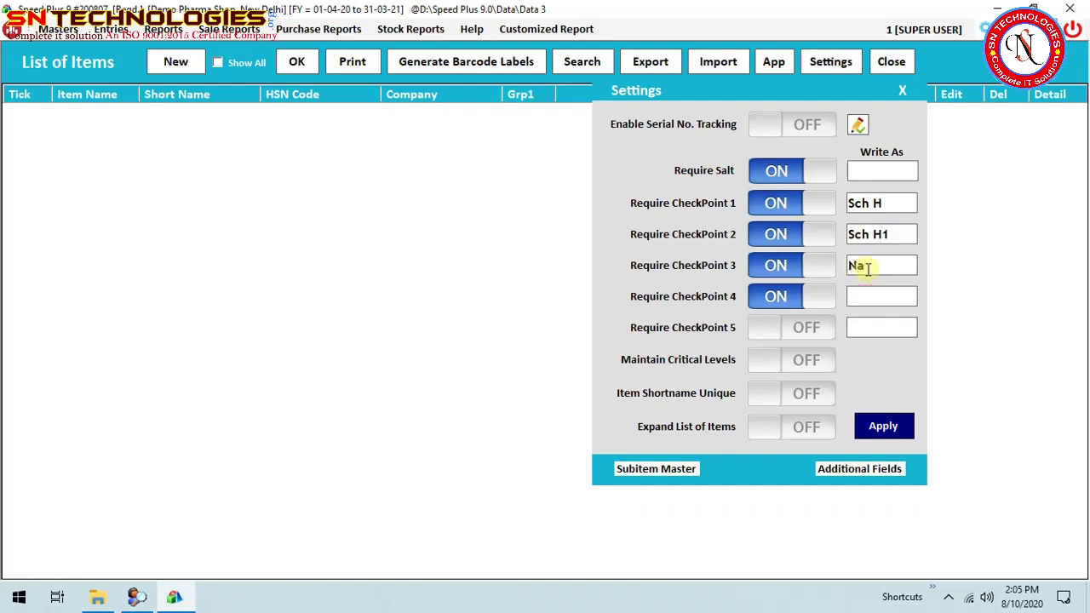
text(rcotics)
click(886, 294)
text(An)
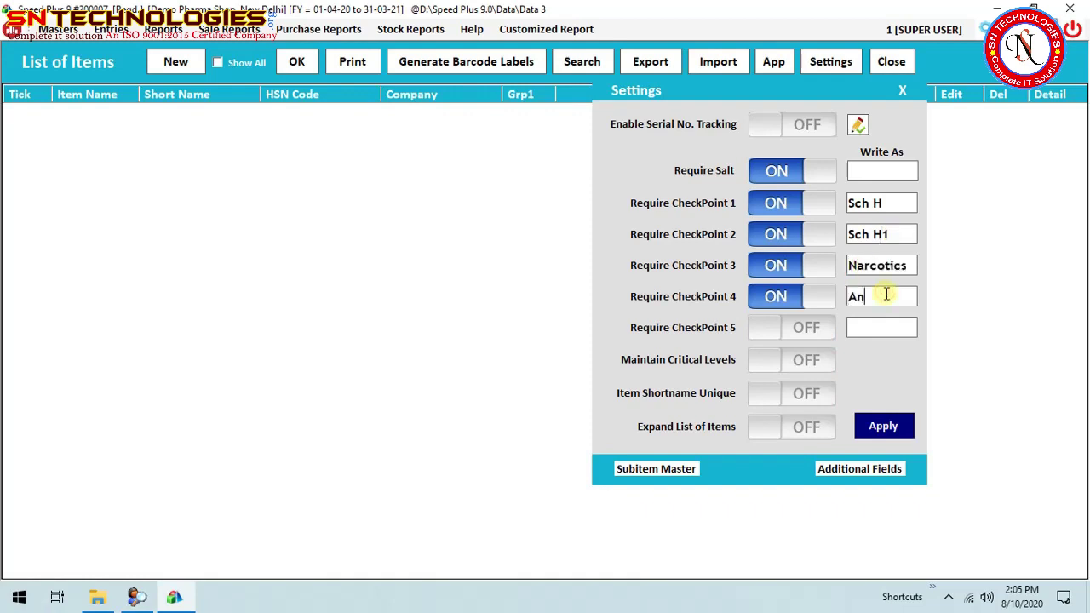
text(tiTB)
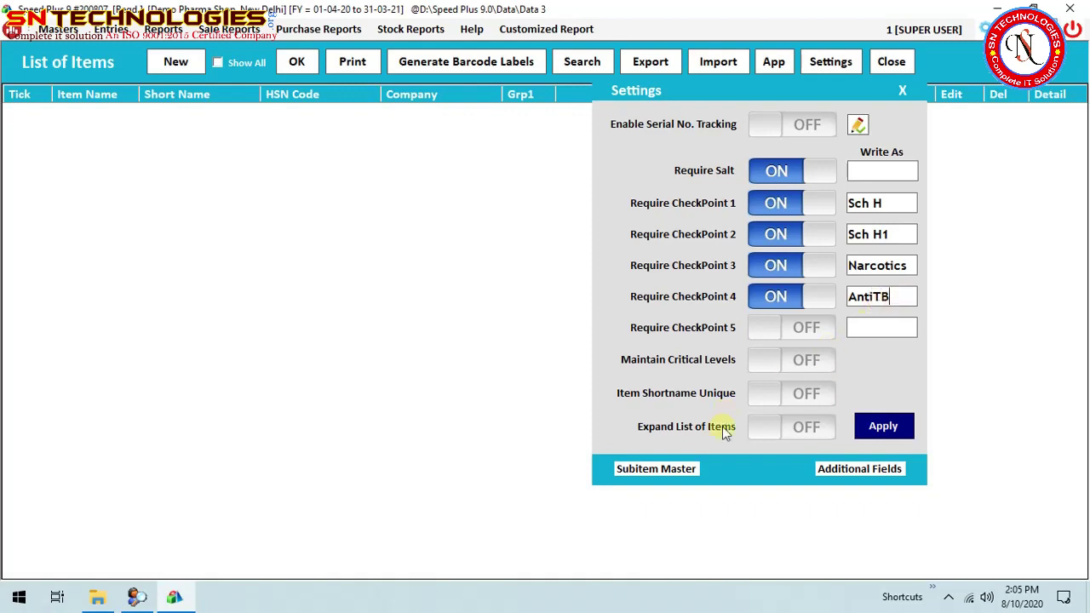
click(873, 428)
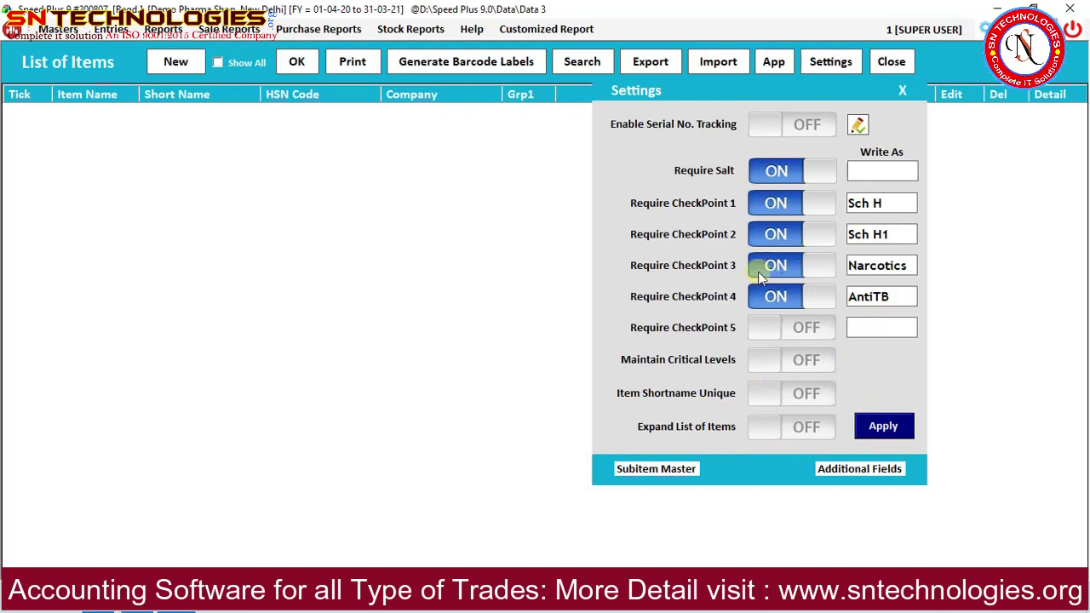
click(548, 345)
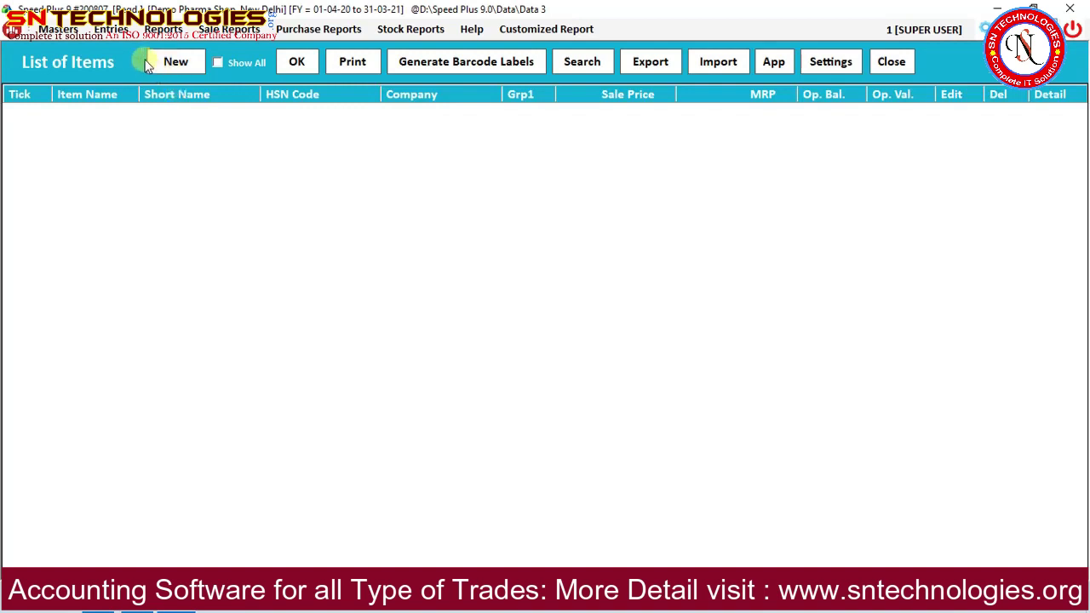
Enter new item Crocin with short name Cn, HSN 3283, 18% GST and salt Paracetamol.
click(166, 63)
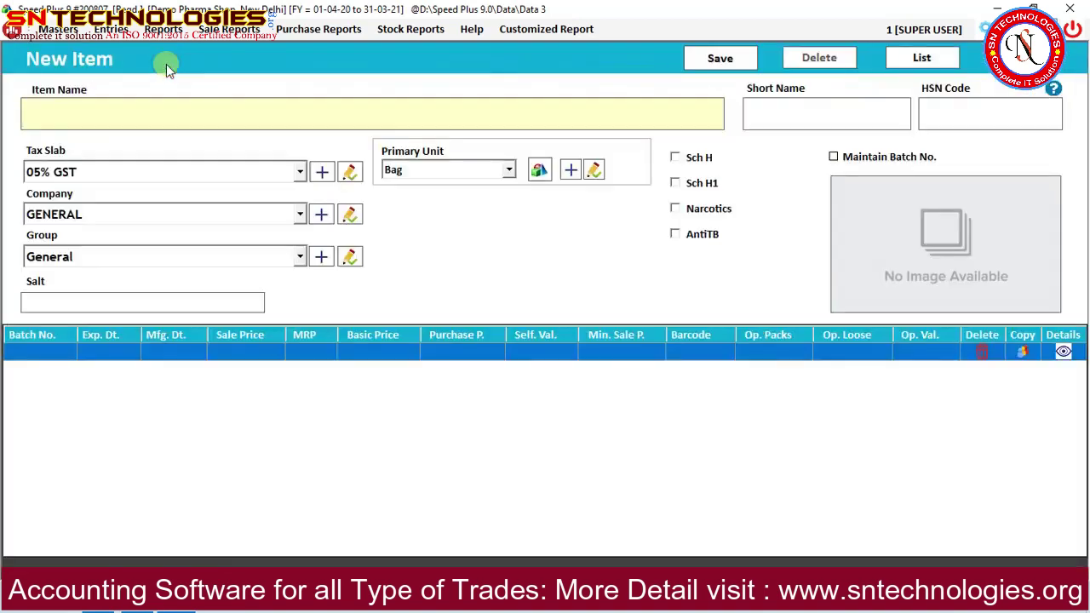
text(Crocin)
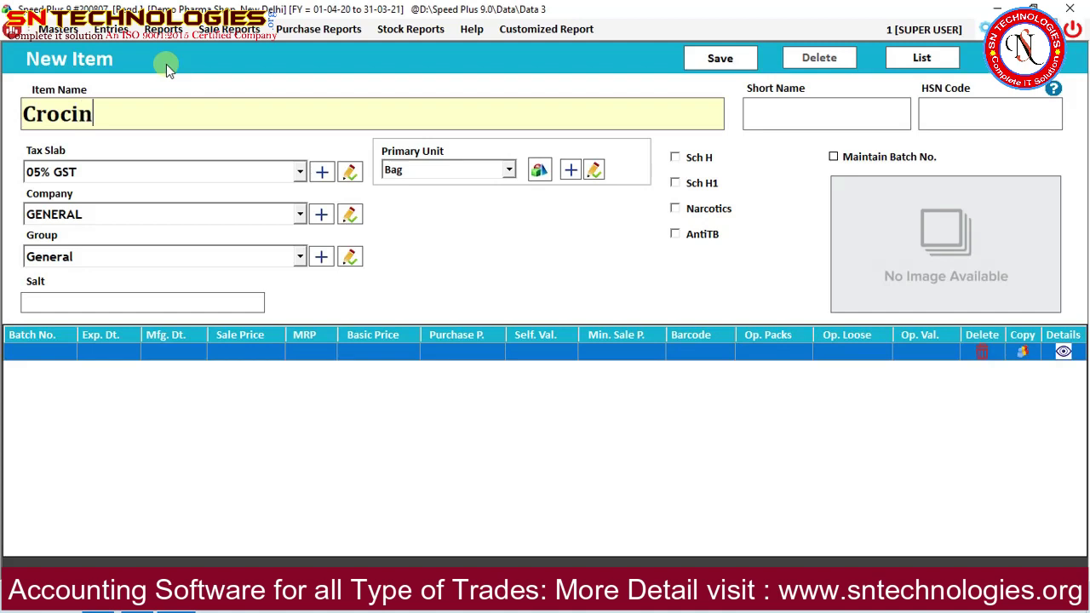
key(Return)
text(Cn)
key(Return)
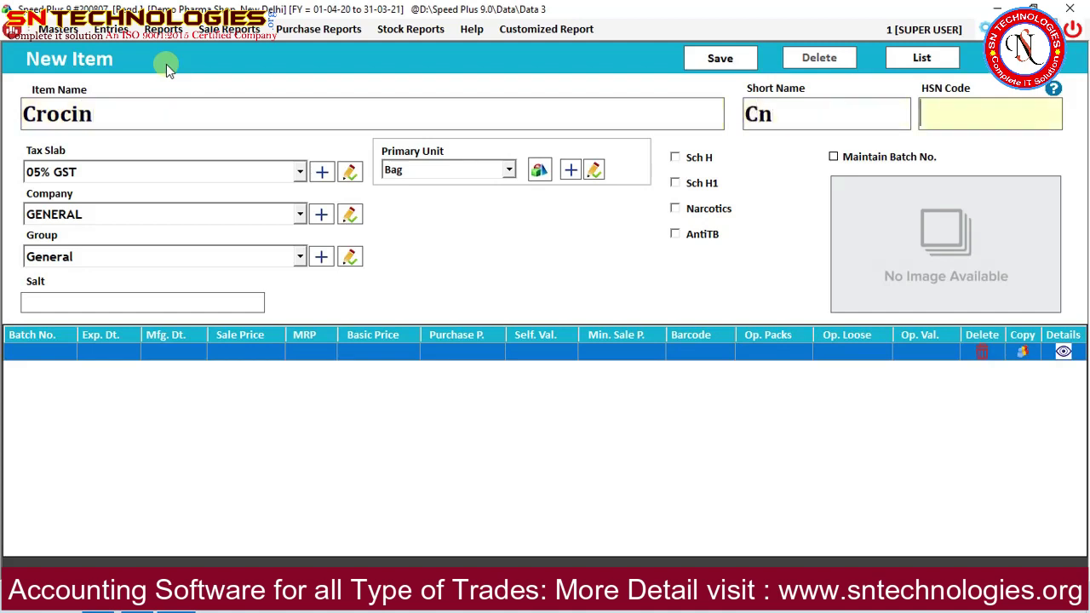
text(3283)
key(Return)
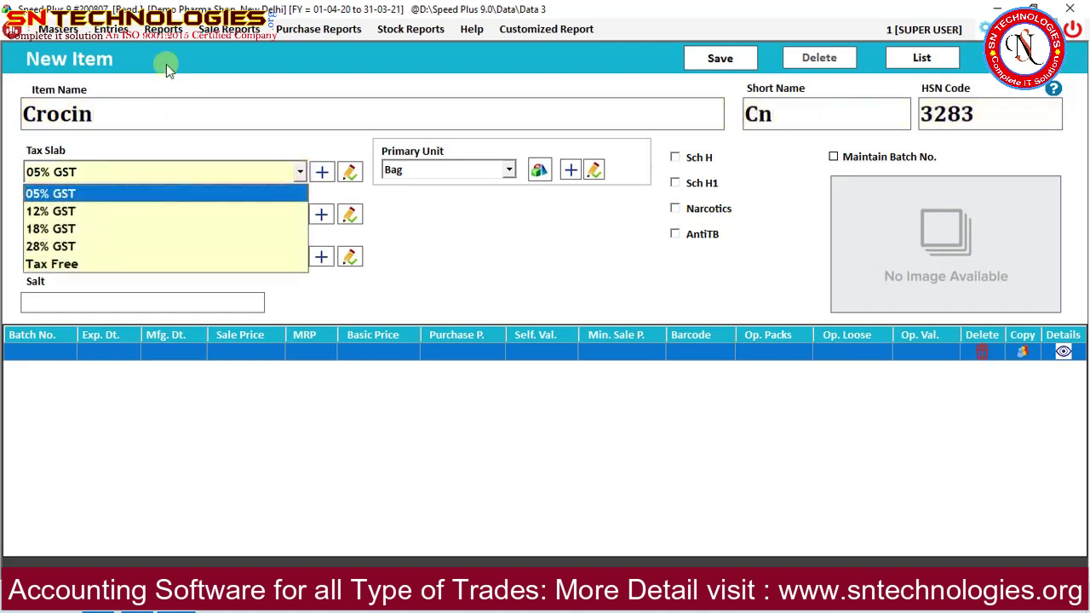
key(Down)
key(Down)
key(Return)
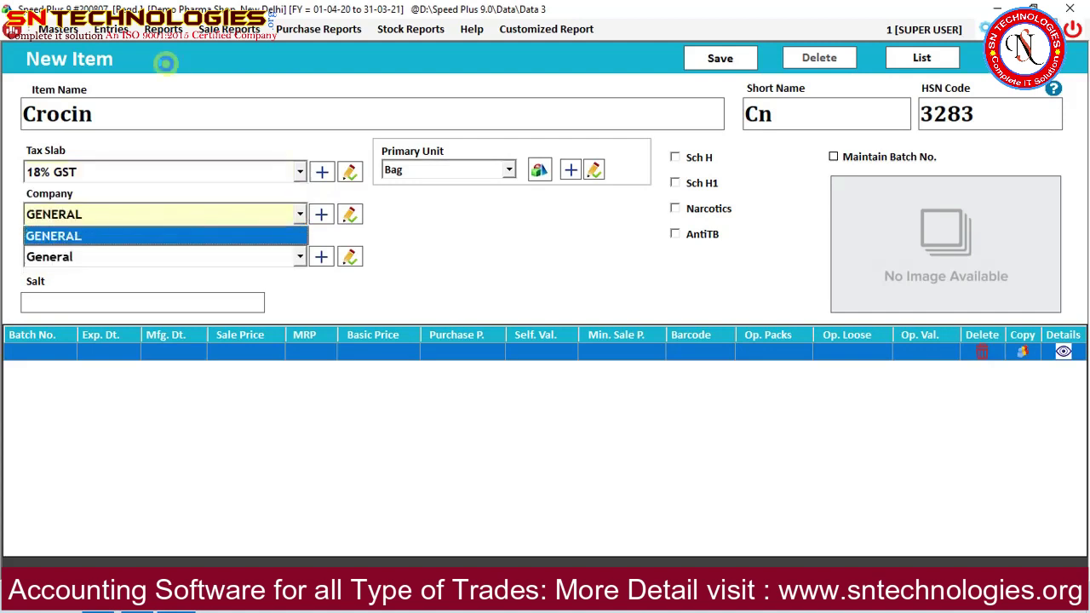
key(Return)
key(Return)
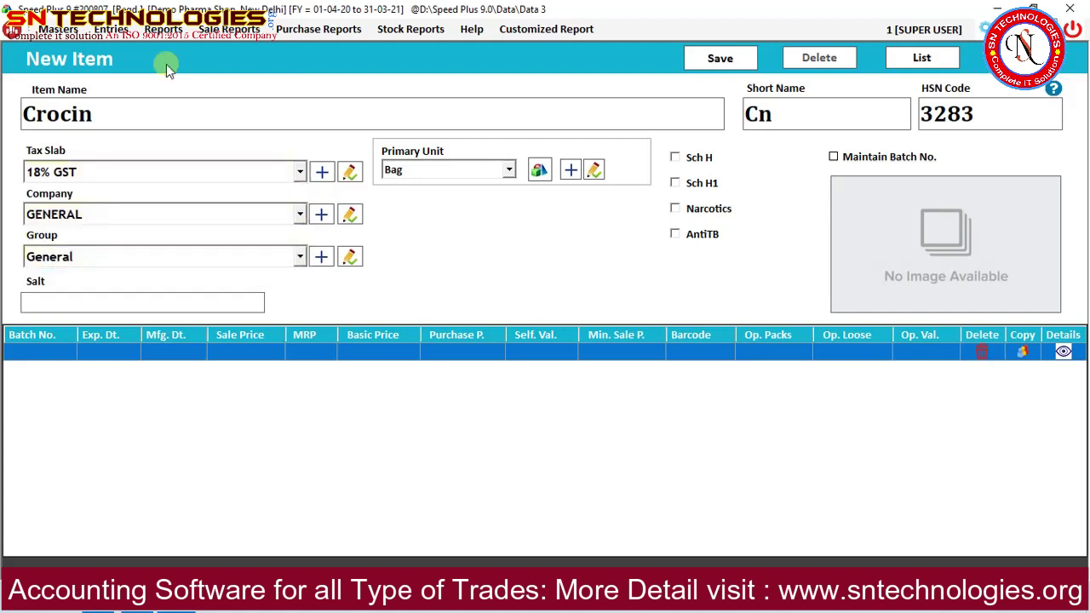
text(Paracetamol)
key(Return)
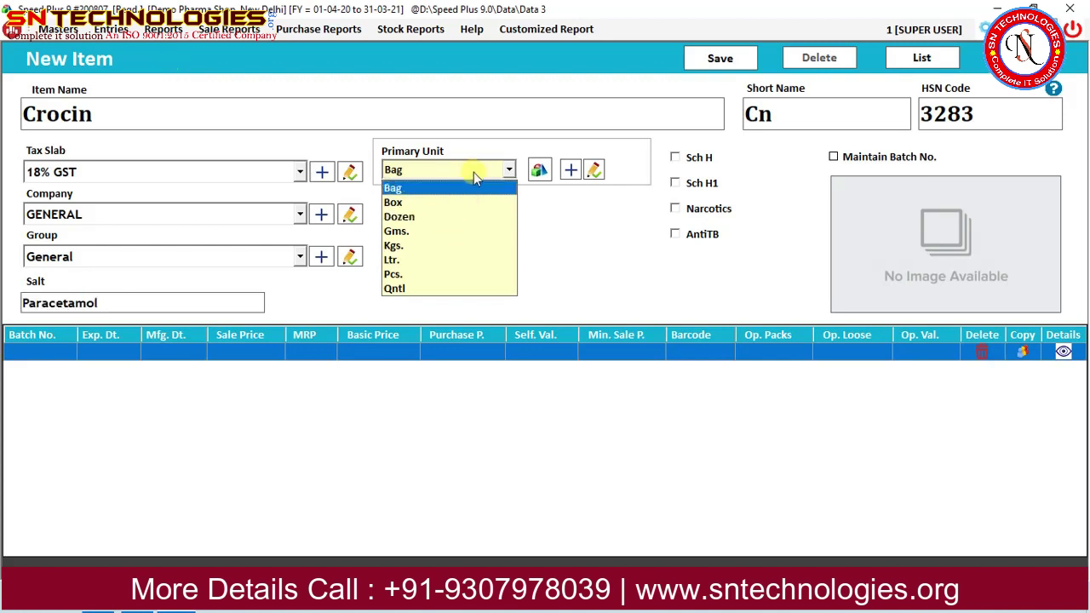
Create the units Strip as primary unit and Tab as alternate unit.
click(569, 172)
click(570, 173)
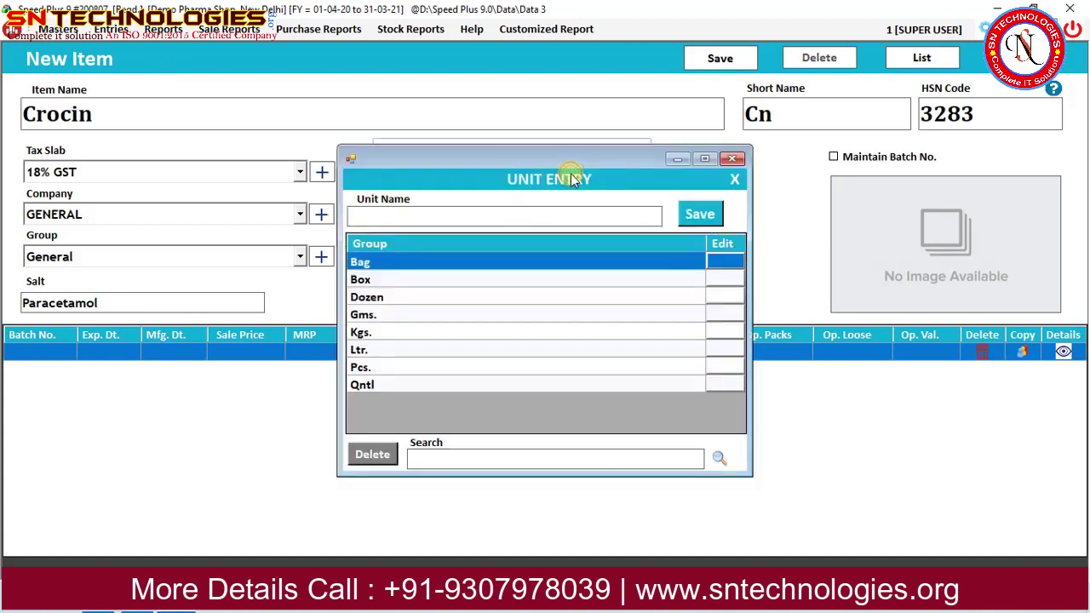
text(Strip)
key(Return)
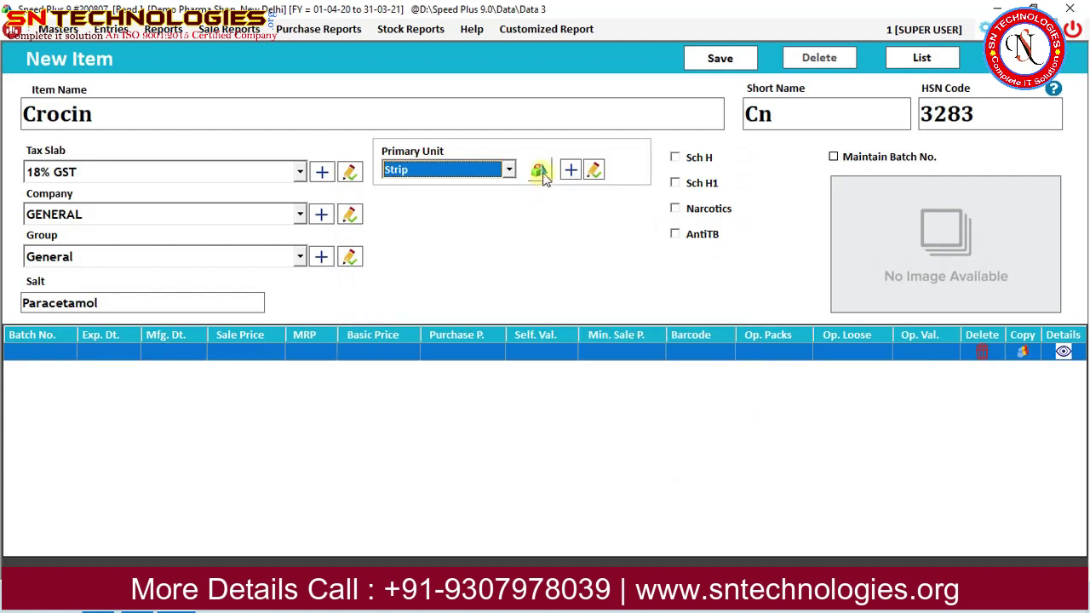
click(539, 169)
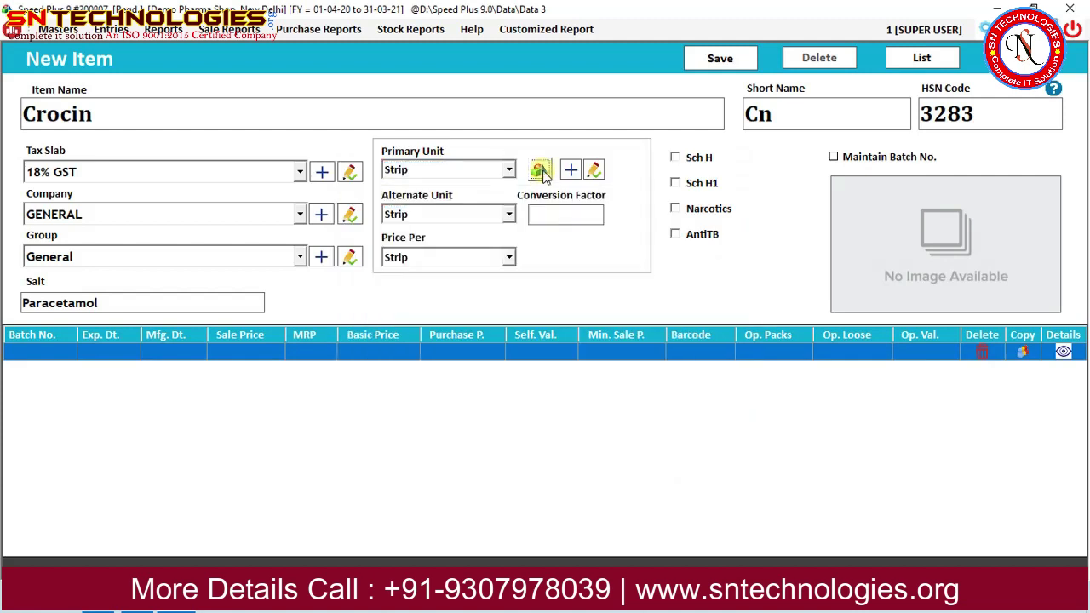
click(414, 215)
click(414, 215)
click(417, 217)
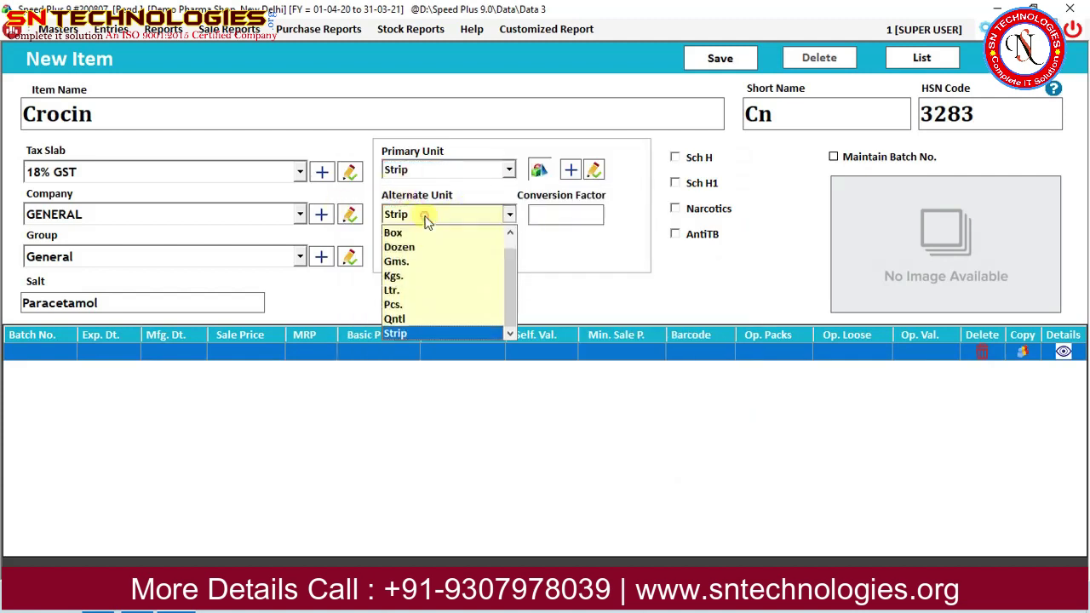
click(424, 217)
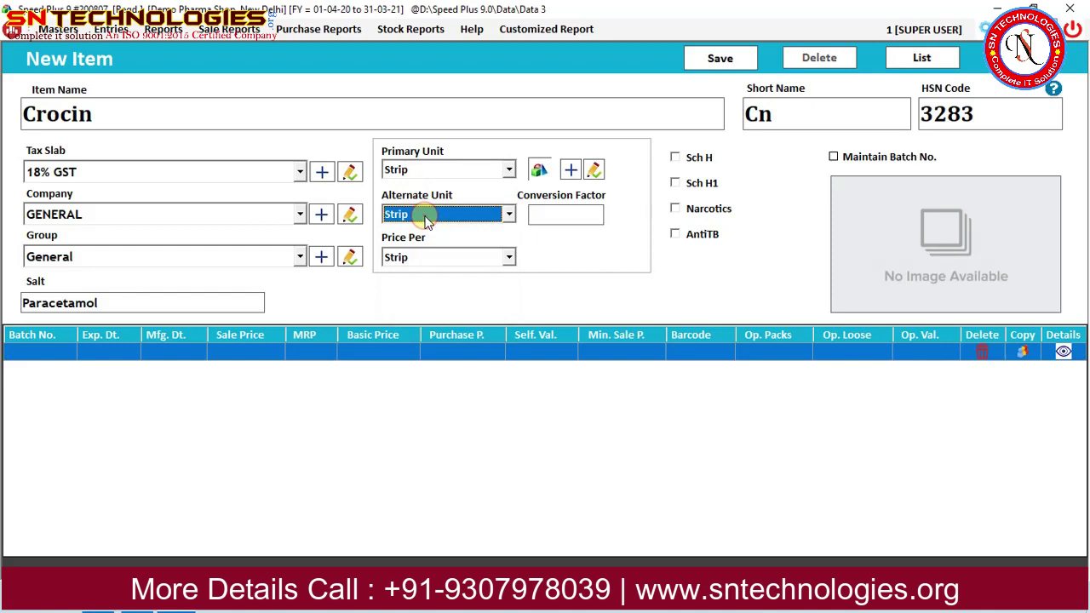
double_click(426, 218)
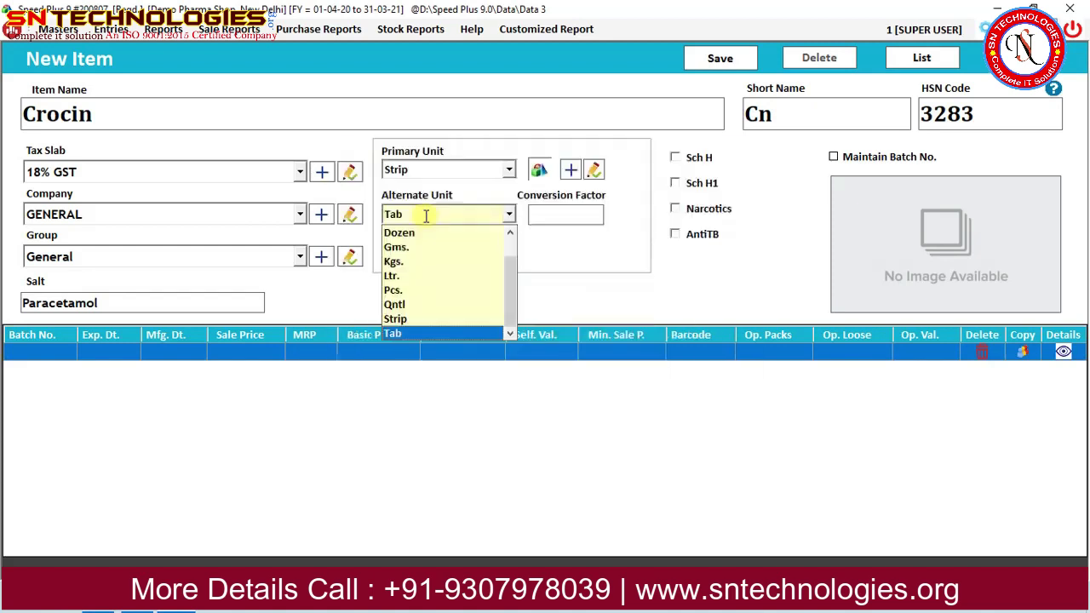
key(Return)
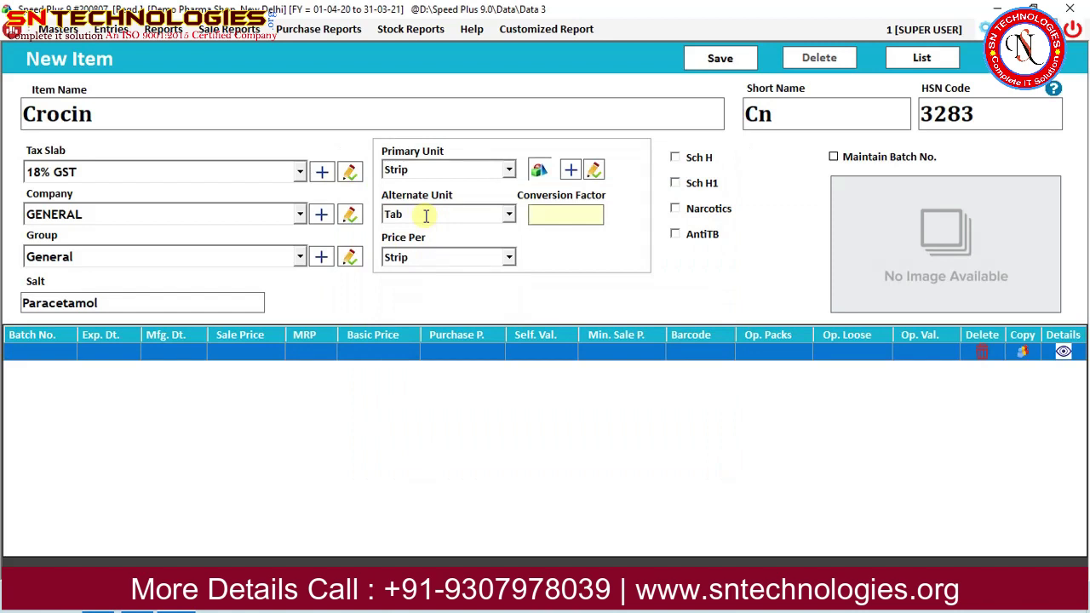
Set the conversion factor to 15 tabs per strip and price per Strip.
text(15)
key(Return)
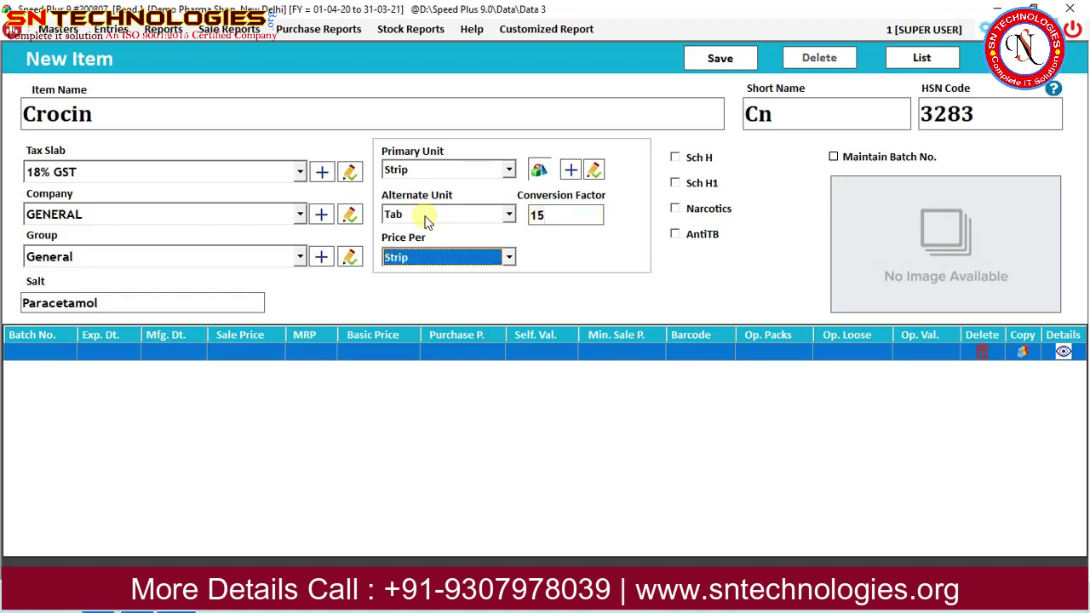
key(Down)
key(Up)
key(Return)
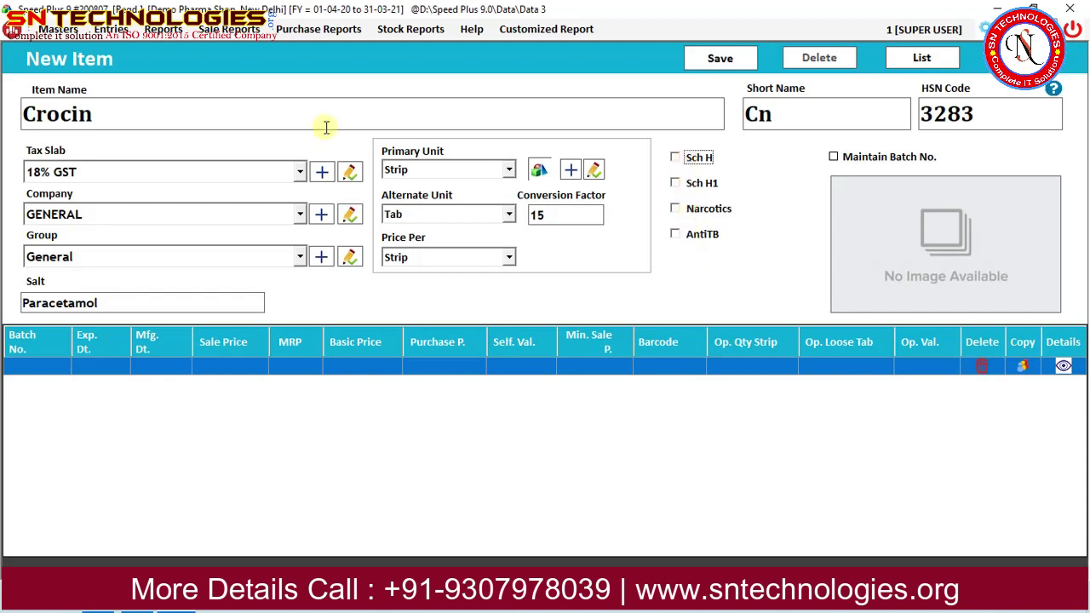
Leave Sch H, Sch H1, Narcotics and AntiTB unticked and enable Maintain Batch No. for Crocin.
click(699, 166)
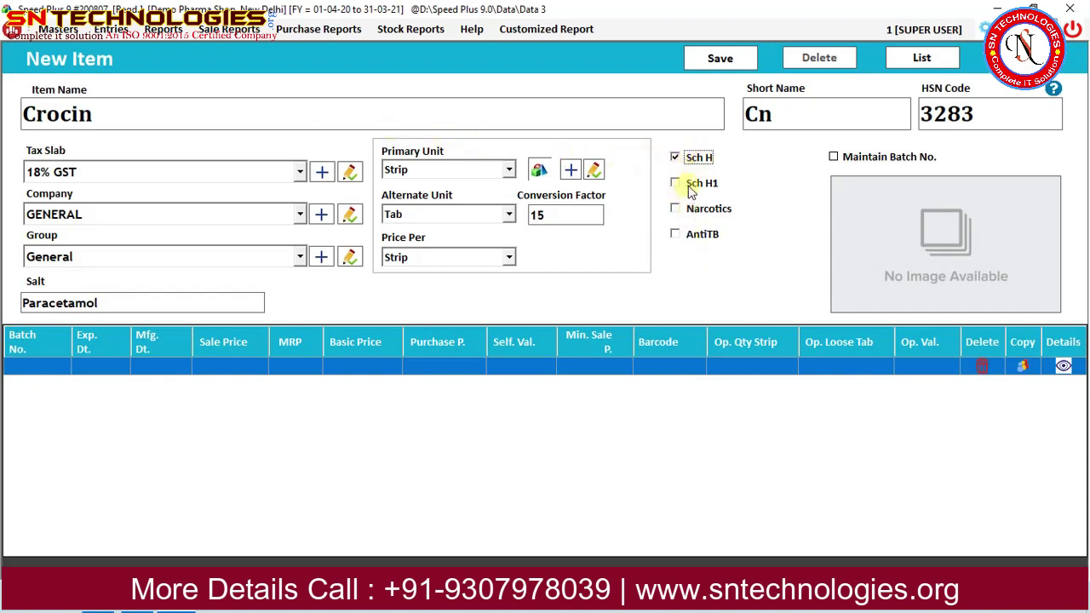
click(691, 185)
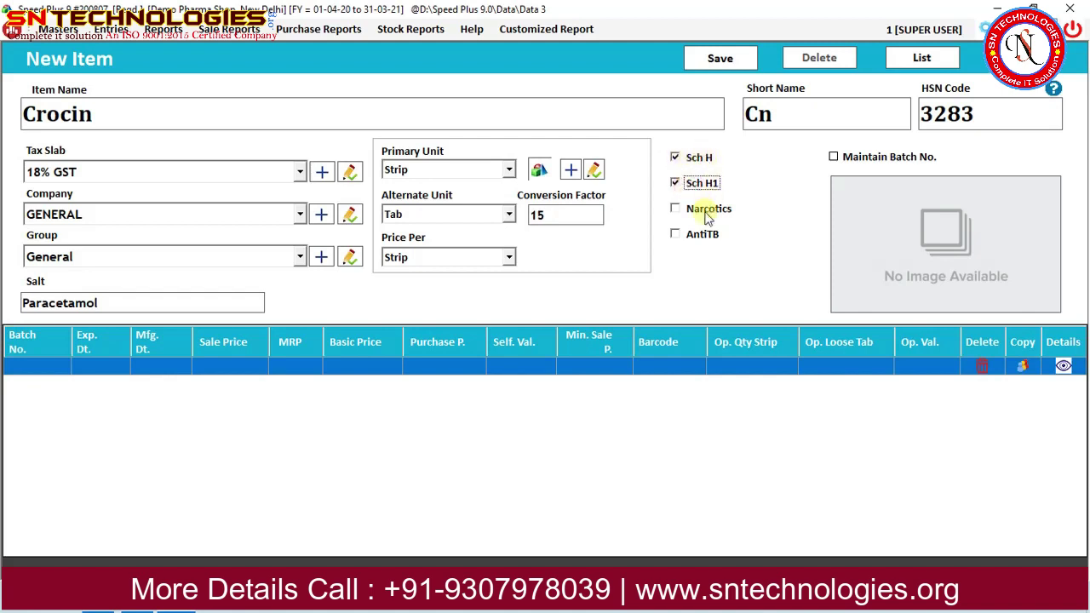
click(706, 215)
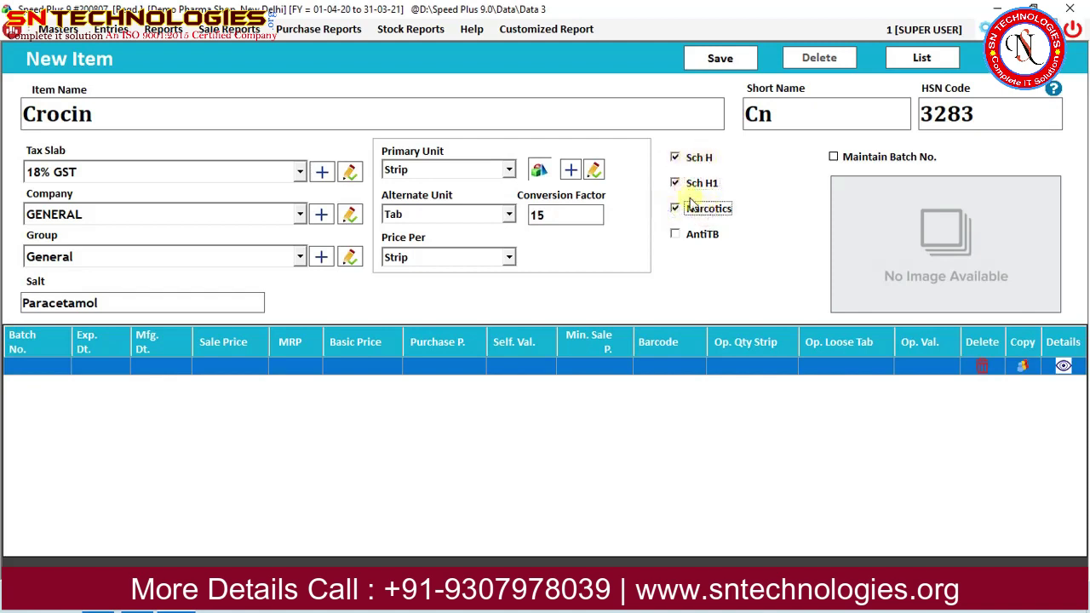
click(679, 235)
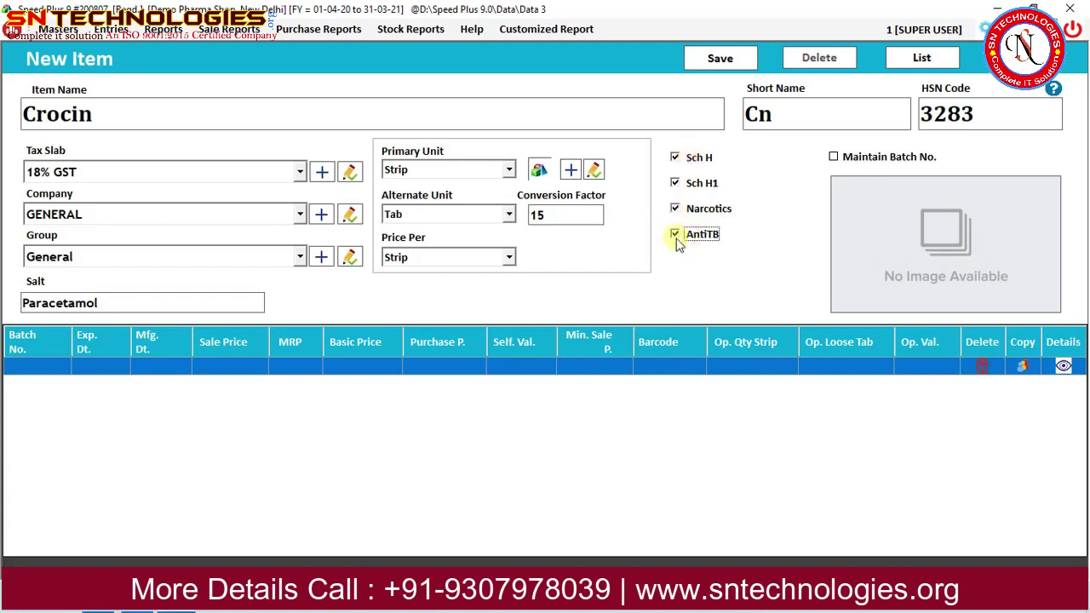
click(687, 157)
click(688, 183)
click(697, 210)
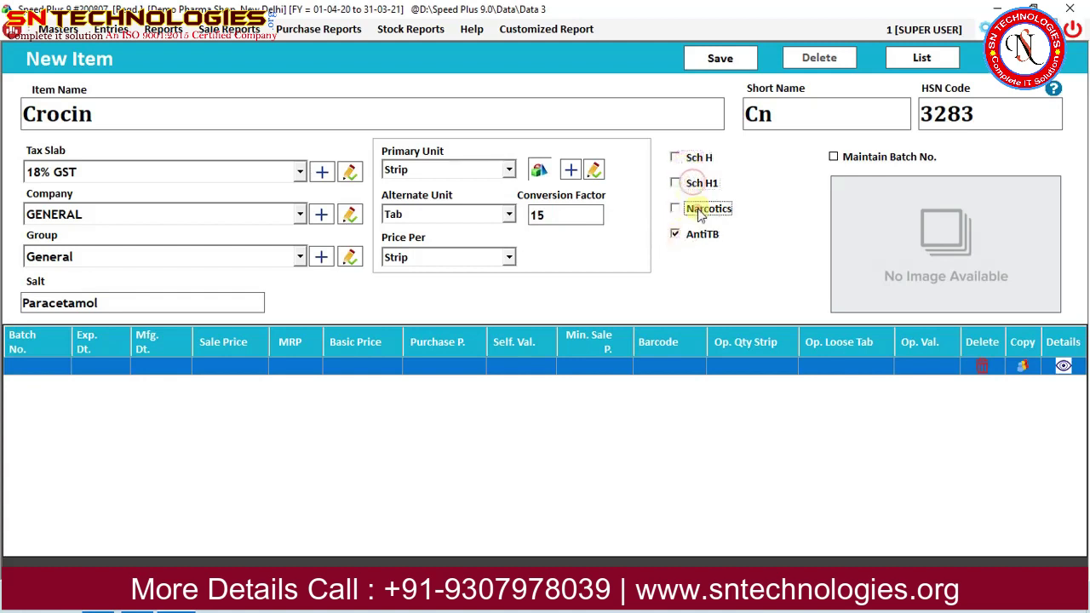
click(699, 235)
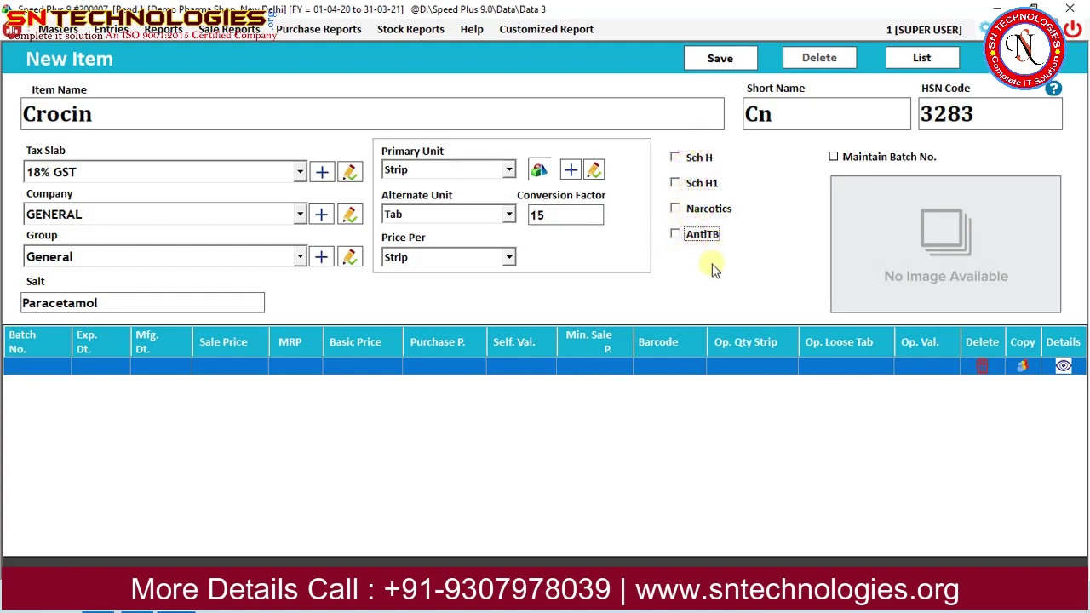
click(876, 157)
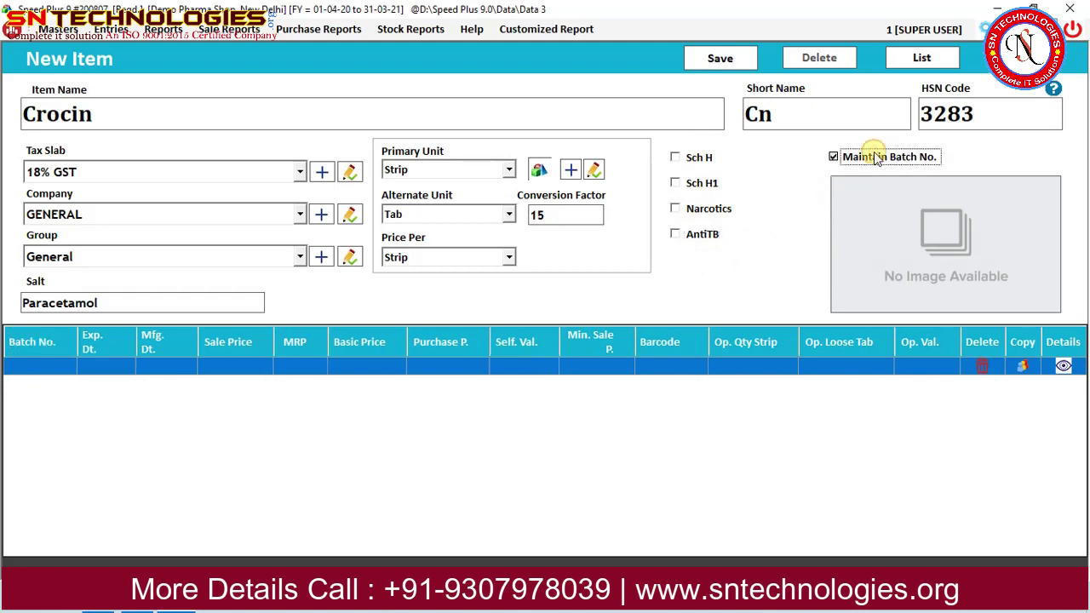
Add batch 100203 with expiry 12/2022 and manufacture date 12/2019.
key(Return)
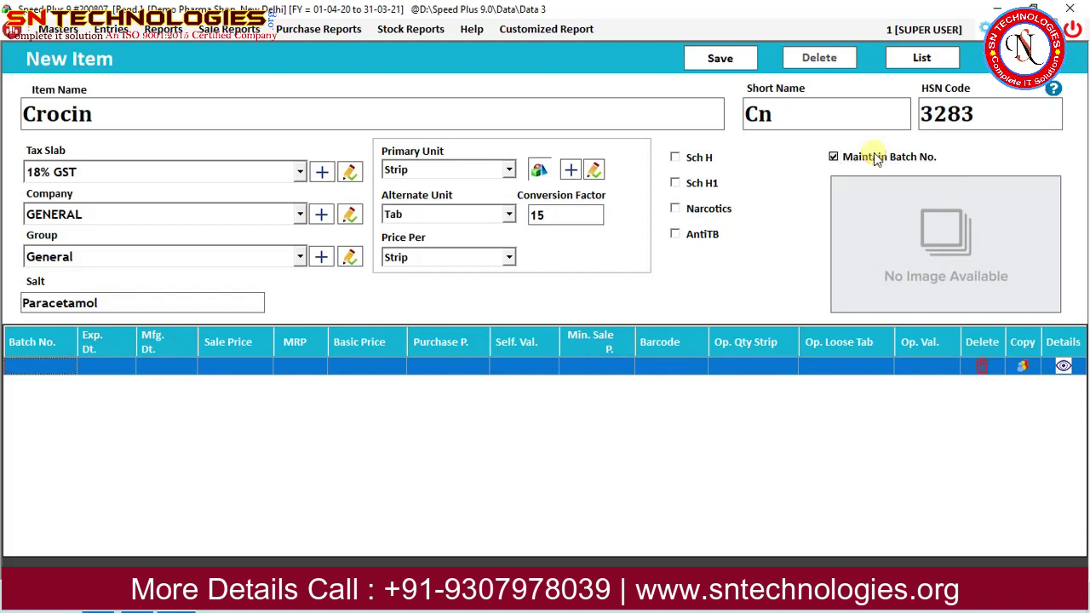
text(10020)
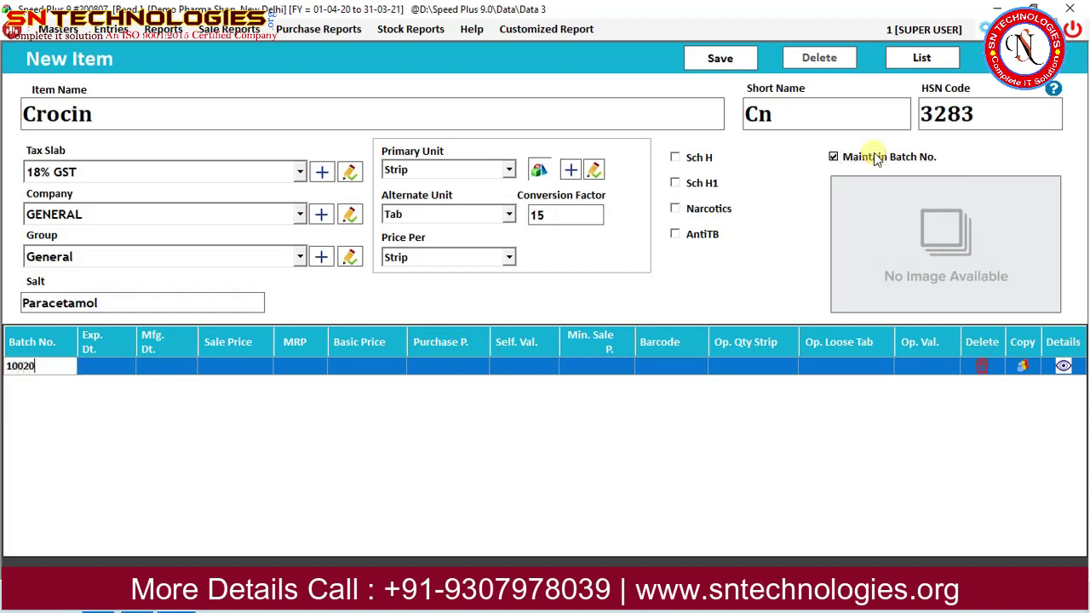
text(3)
key(Return)
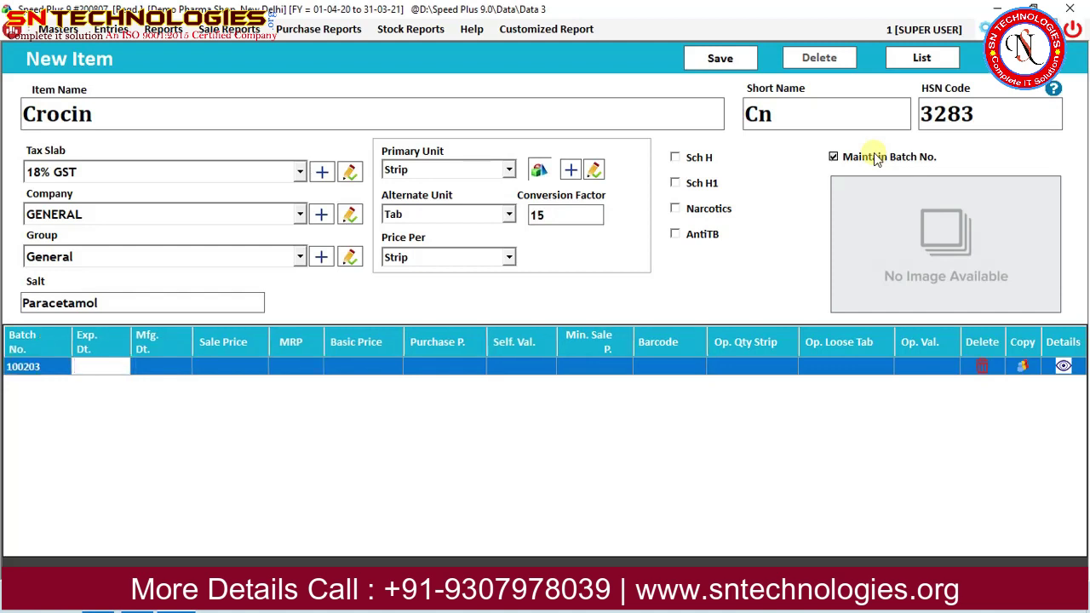
text(12/2022)
key(Return)
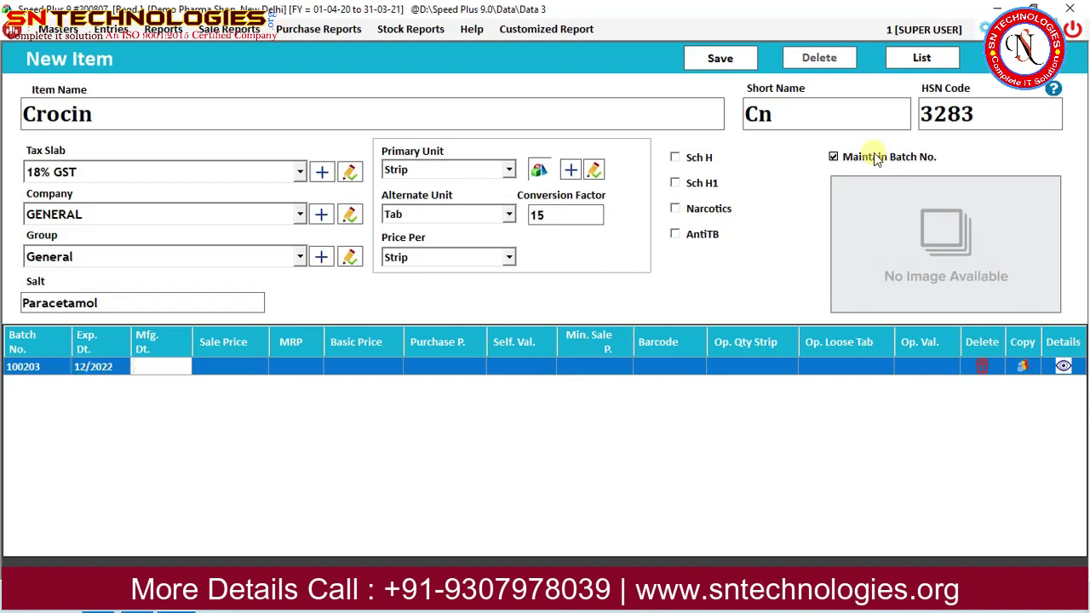
text(12/1)
key(BackSpace)
text(2019)
key(Return)
Give the batch sale price 15, MRP 20, basic 10, purchase 11 and self value 12.
text(15)
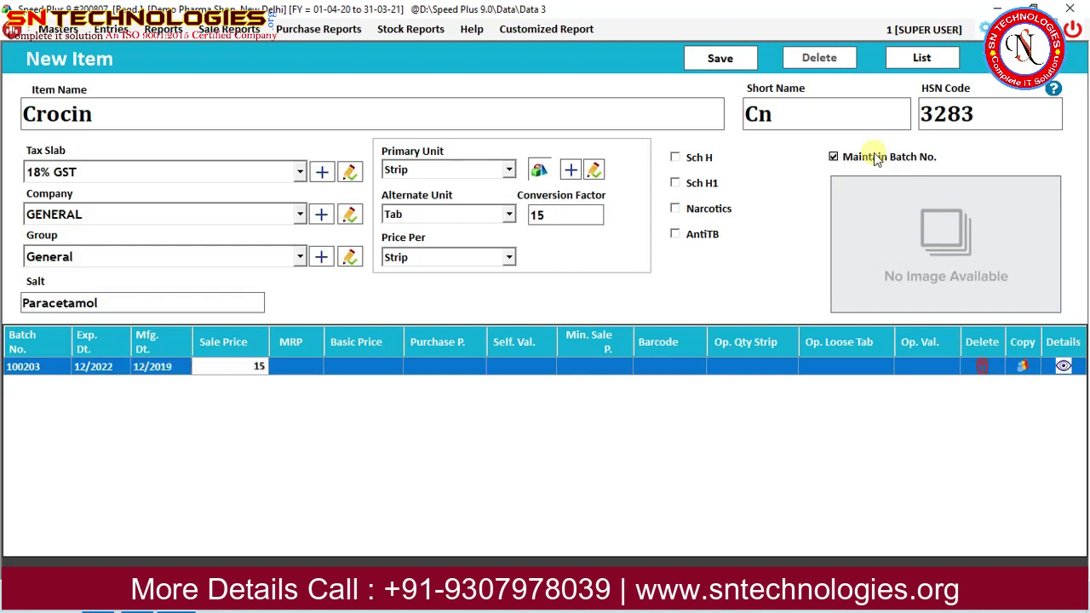
key(Return)
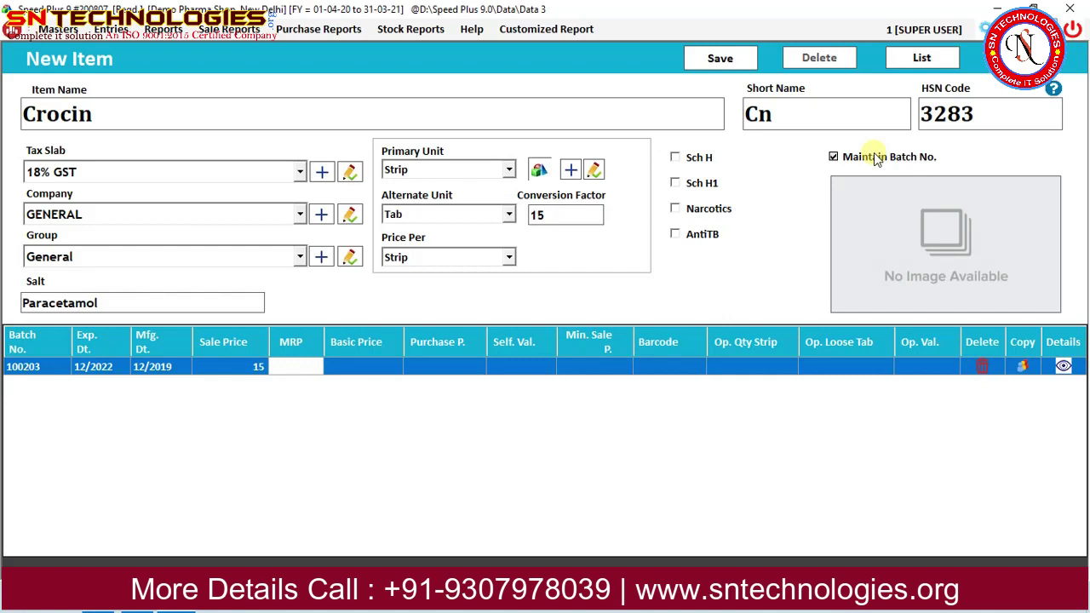
text(20)
key(Return)
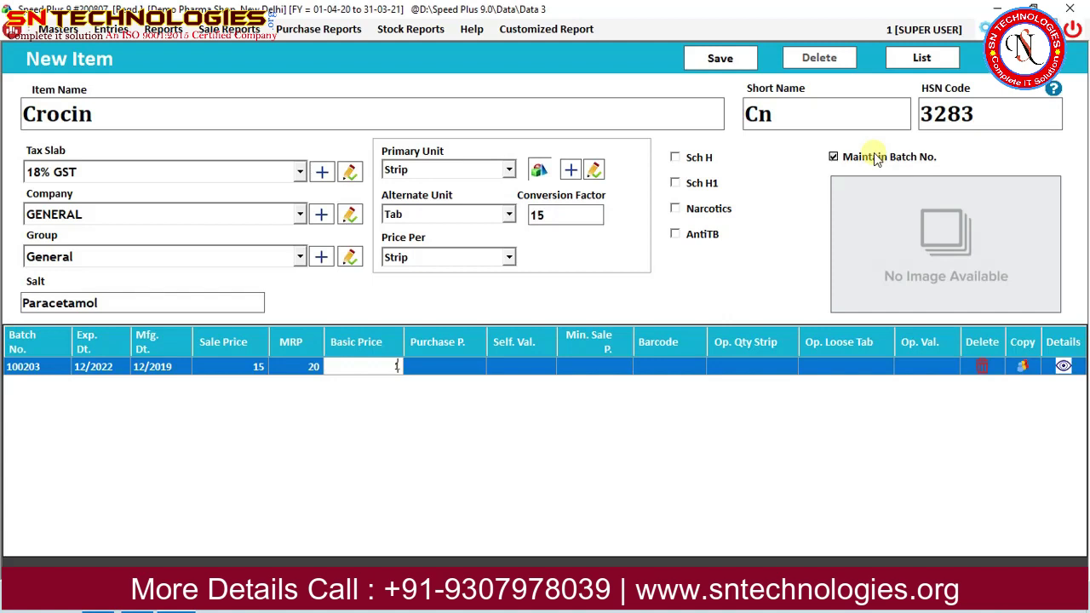
text(0)
key(Return)
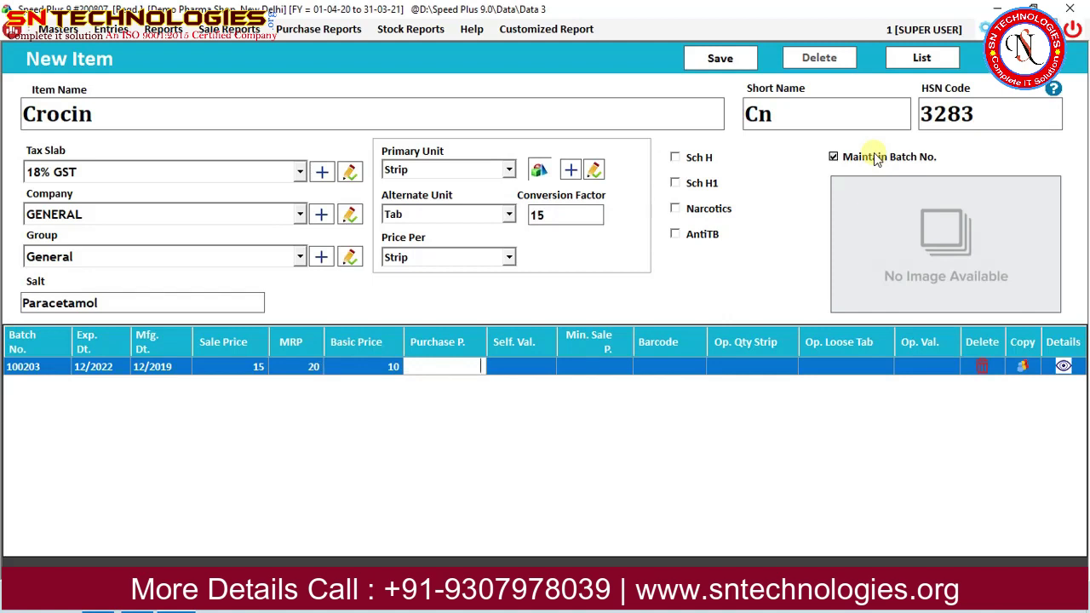
text(11)
key(Return)
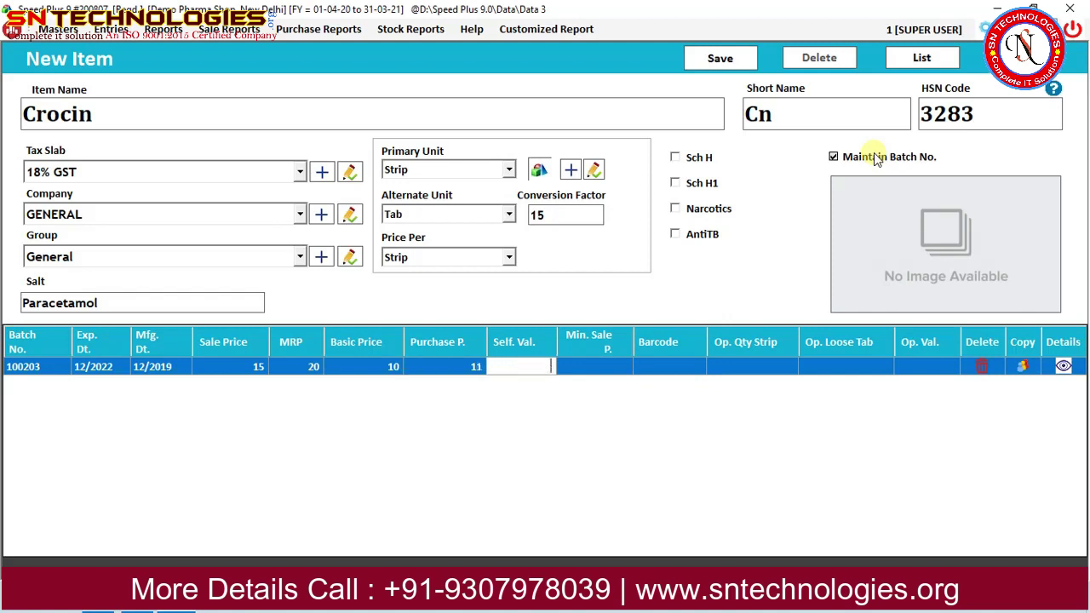
text(12)
Set the batch's minimum sale price to 13, leaving the barcode blank.
key(Return)
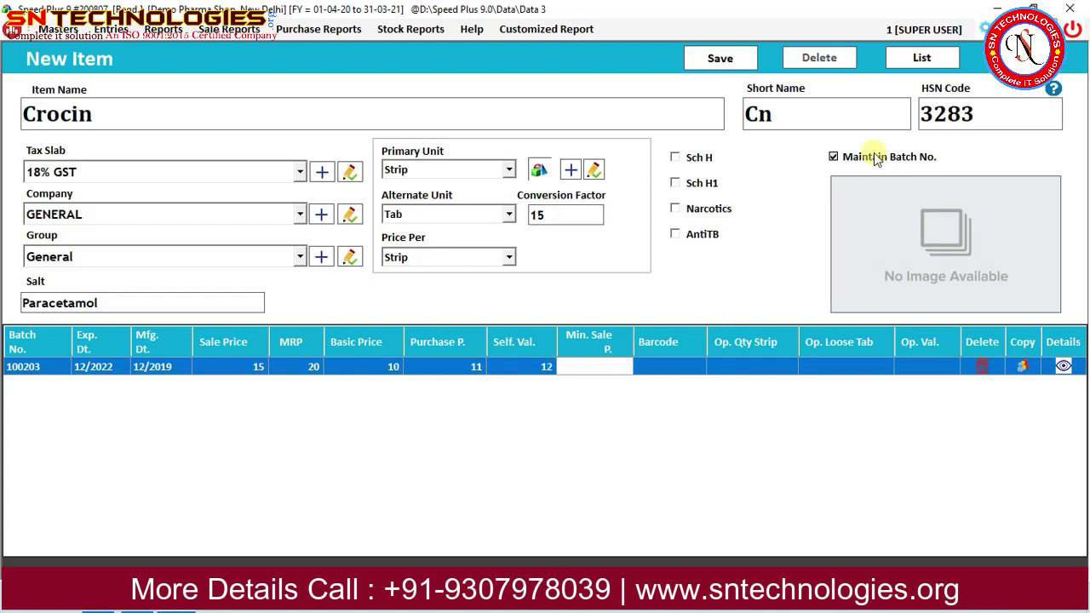
text(13)
key(Return)
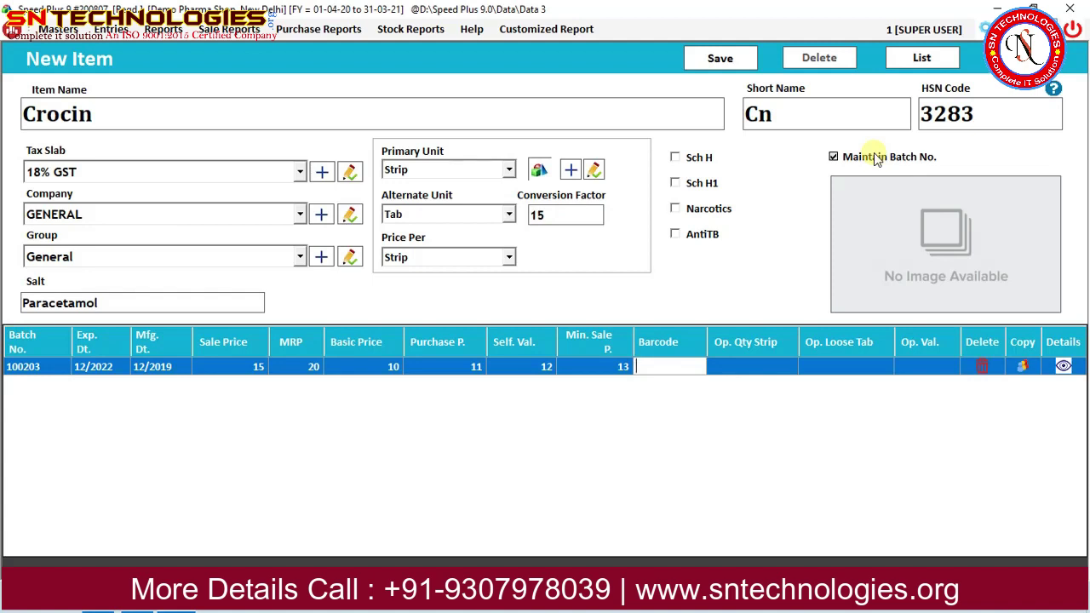
text(89327332823)
key(BackSpace)
key(BackSpace)
key(BackSpace)
key(BackSpace)
key(BackSpace)
key(BackSpace)
key(BackSpace)
key(BackSpace)
key(BackSpace)
key(BackSpace)
key(BackSpace)
key(Return)
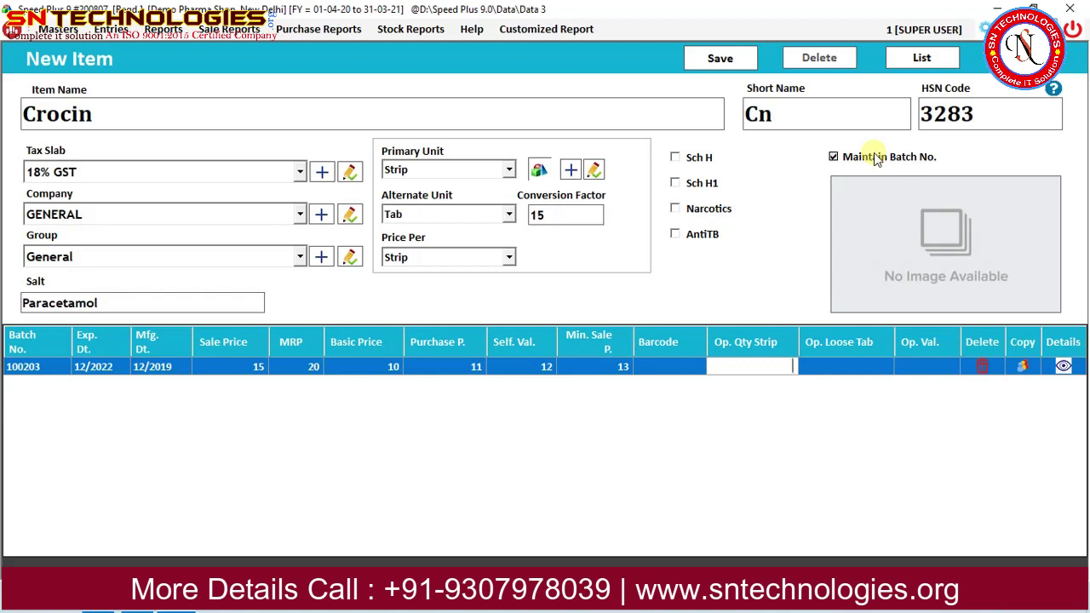
Enter opening stock of 10 strips and 5 loose tabs, then start a new batch row.
text(10)
key(Return)
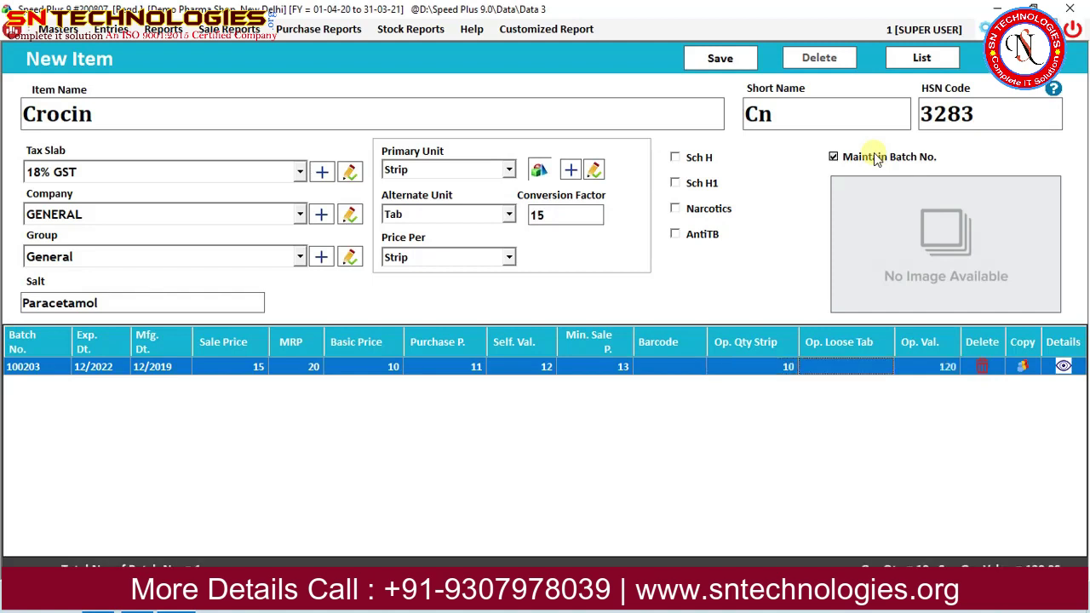
text(5)
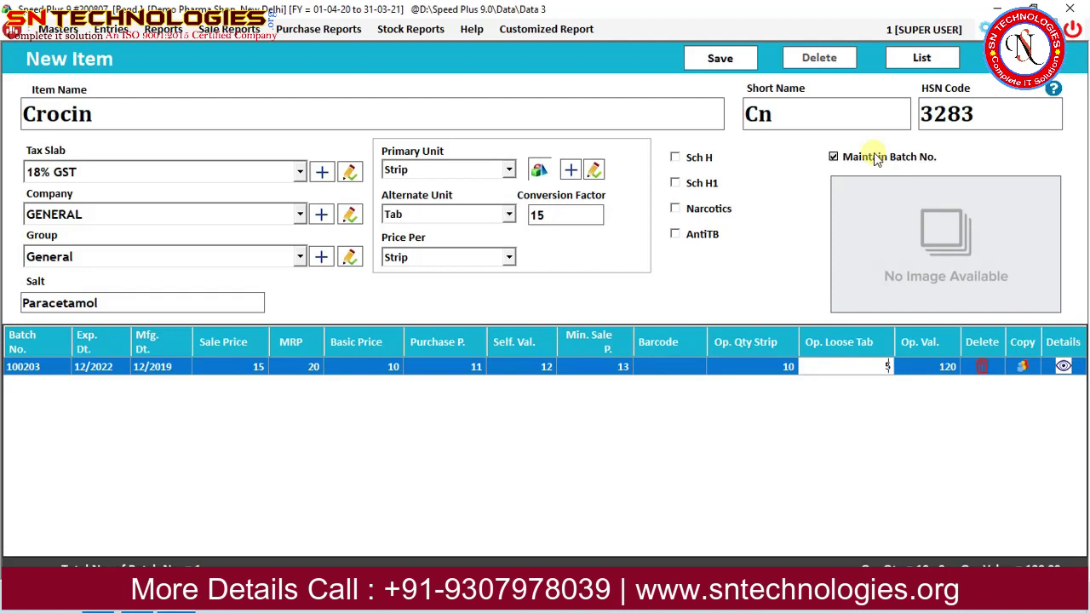
key(Return)
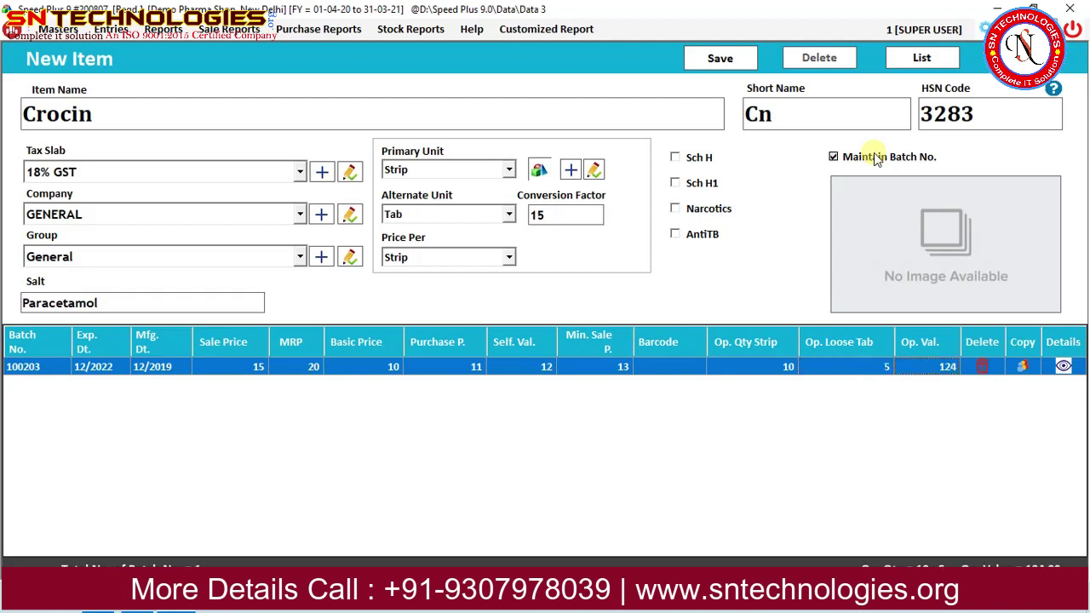
key(Return)
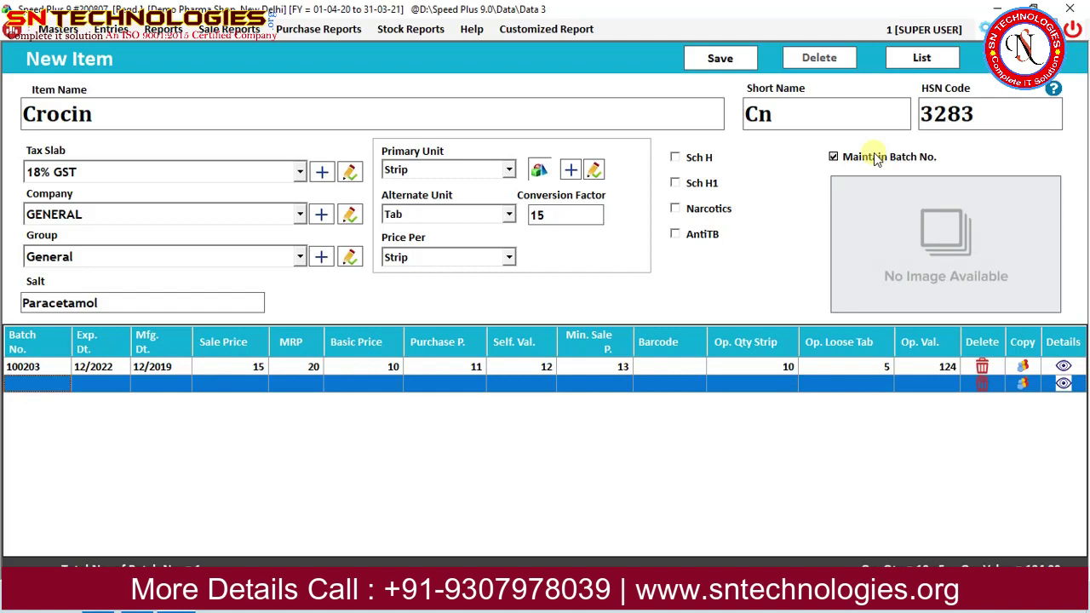
Add batch 392884 with expiry 06/20, MRP 25 and basic price 12.
text(392884)
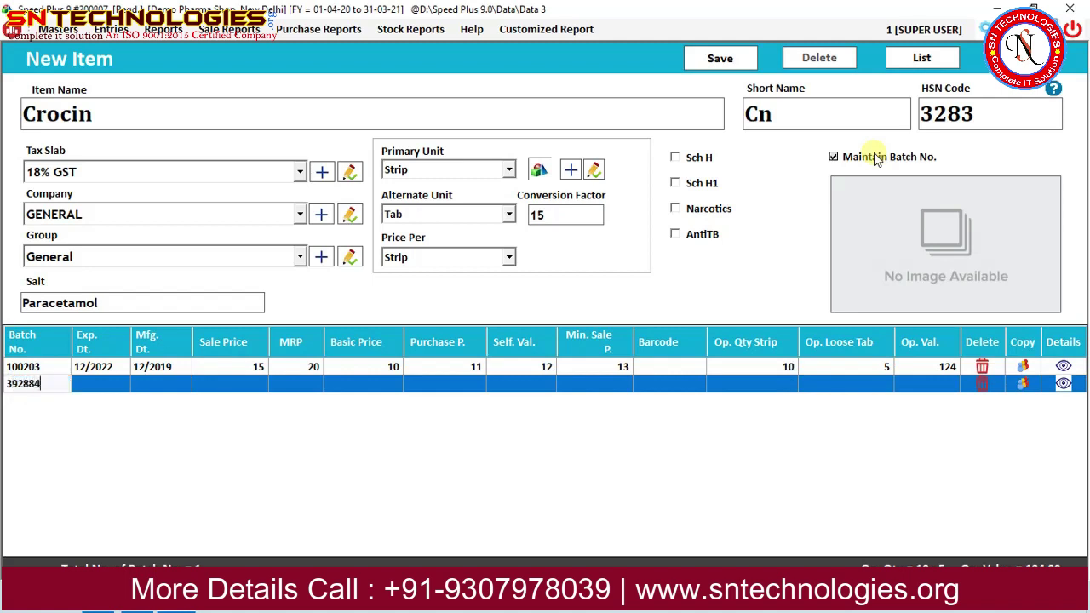
key(Return)
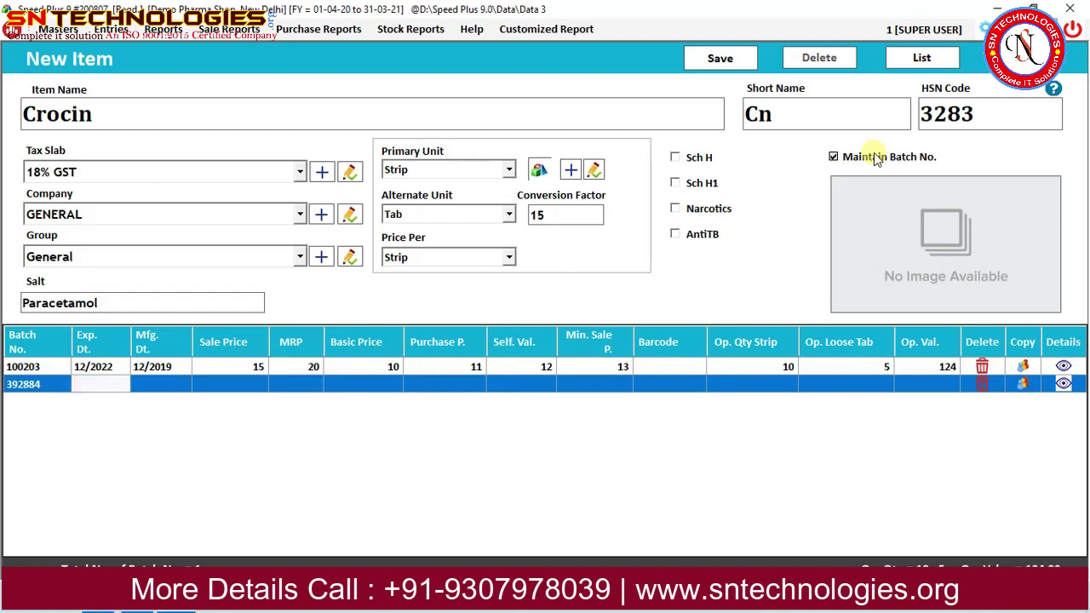
text(1)
key(BackSpace)
text(06/20)
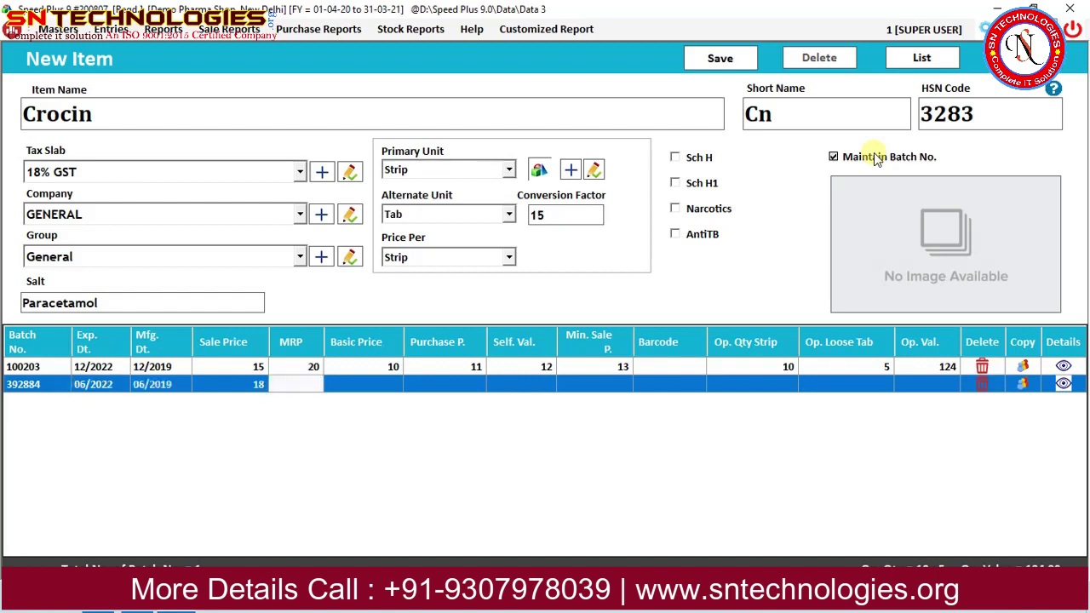
text(20)
key(BackSpace)
key(BackSpace)
text(25)
key(Return)
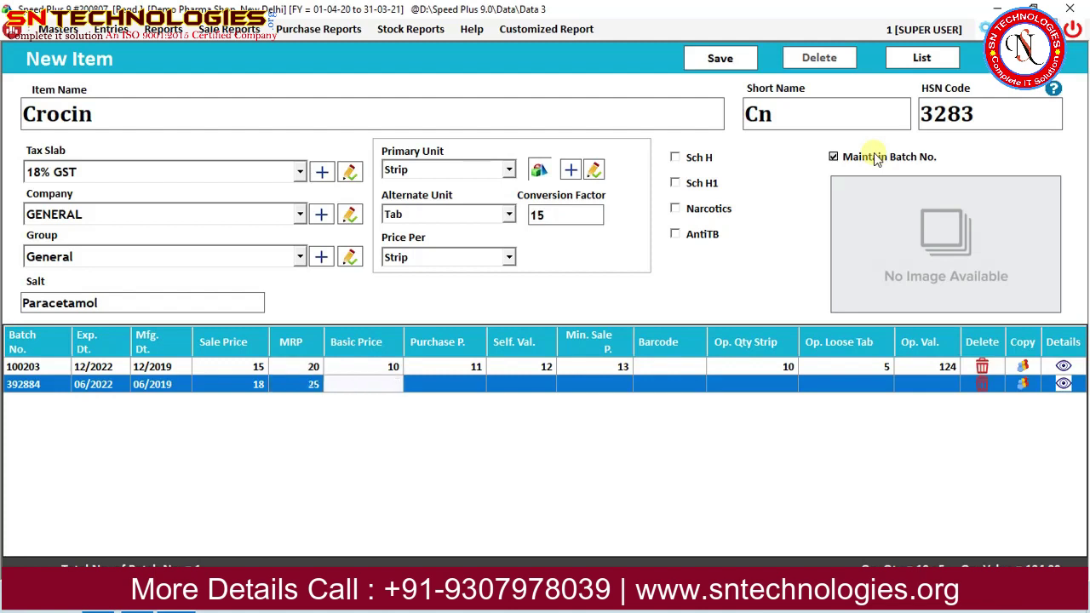
text(12)
key(Return)
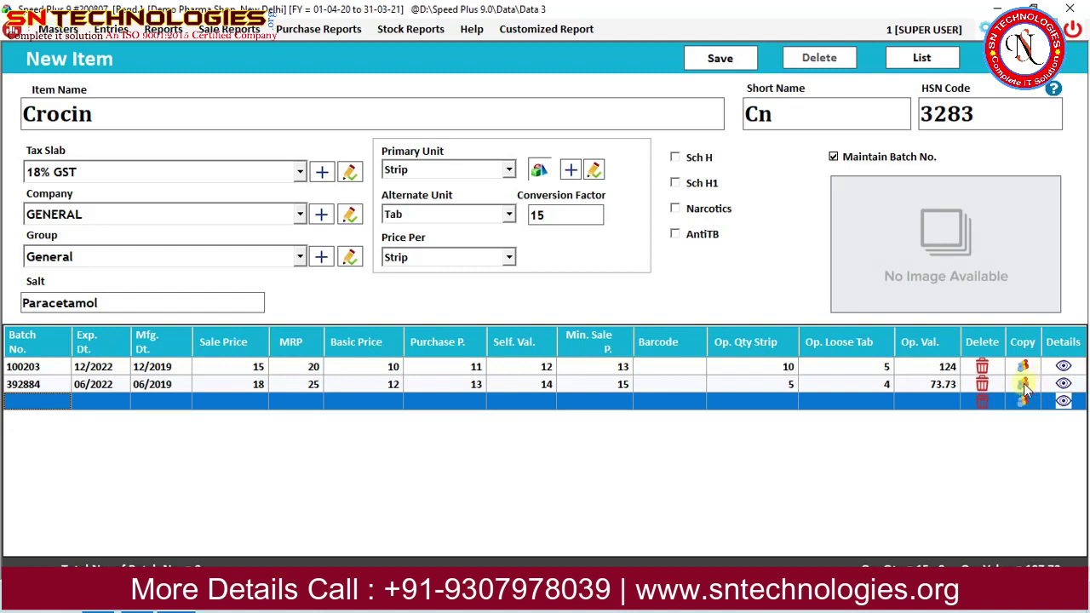
Copy it as batch 121221 with 20 opening strips and 10 tabs, and save Crocin.
click(1024, 385)
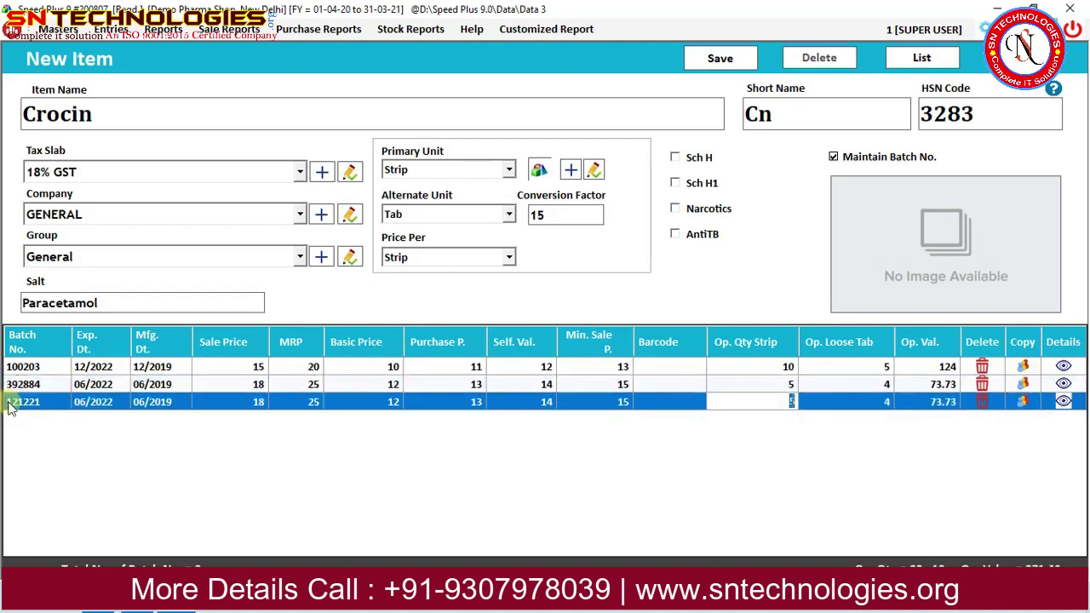
text(20)
key(Return)
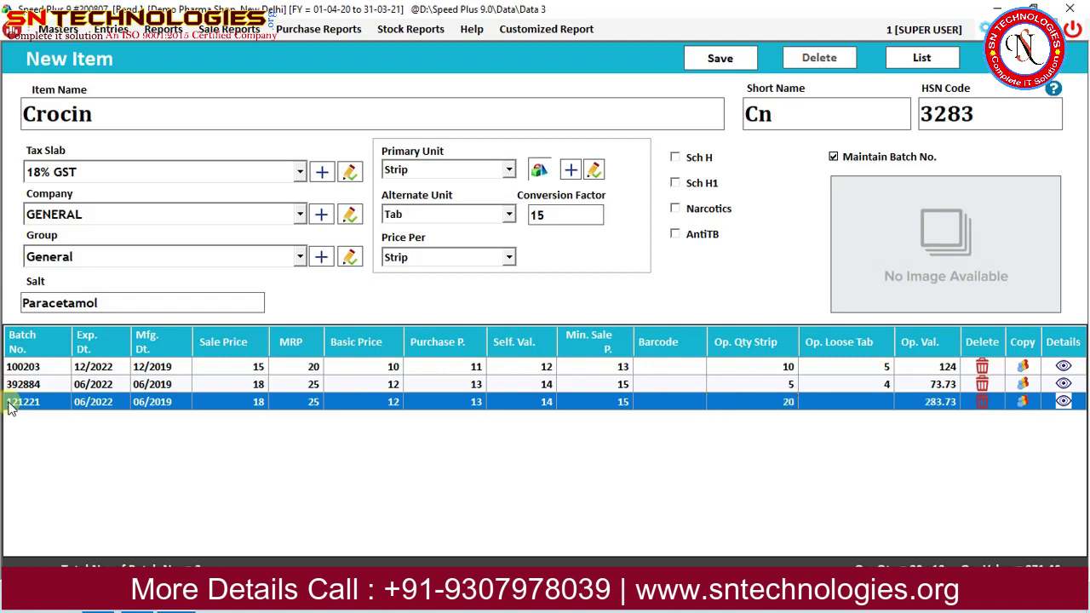
text(10)
key(ctrl+s)
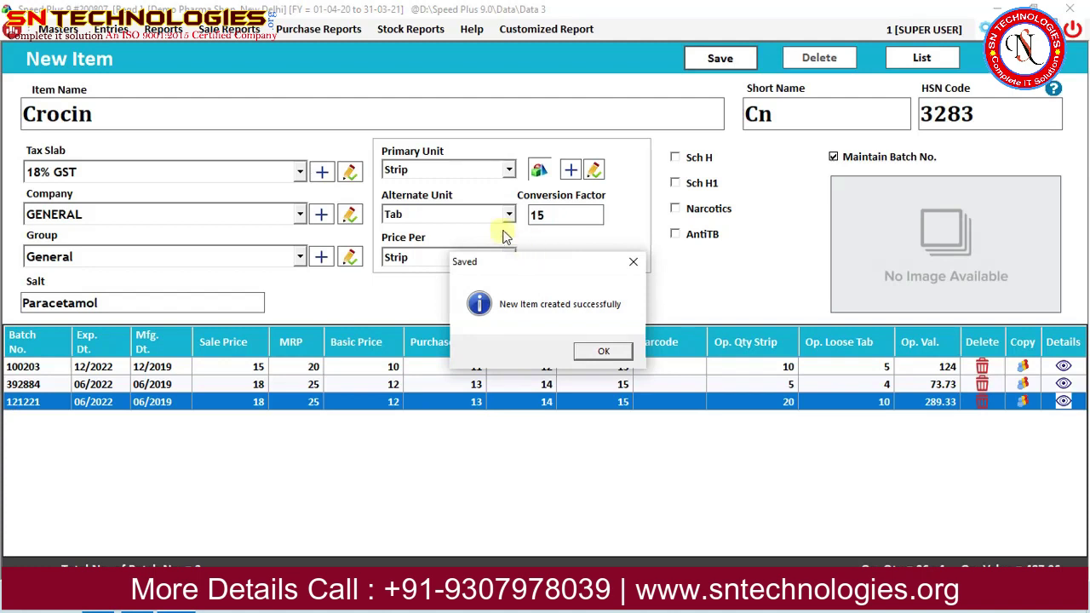
Dismiss the item-saved message, close List of Items, and start a new POS sale bill dated 10-08-2020.
click(603, 355)
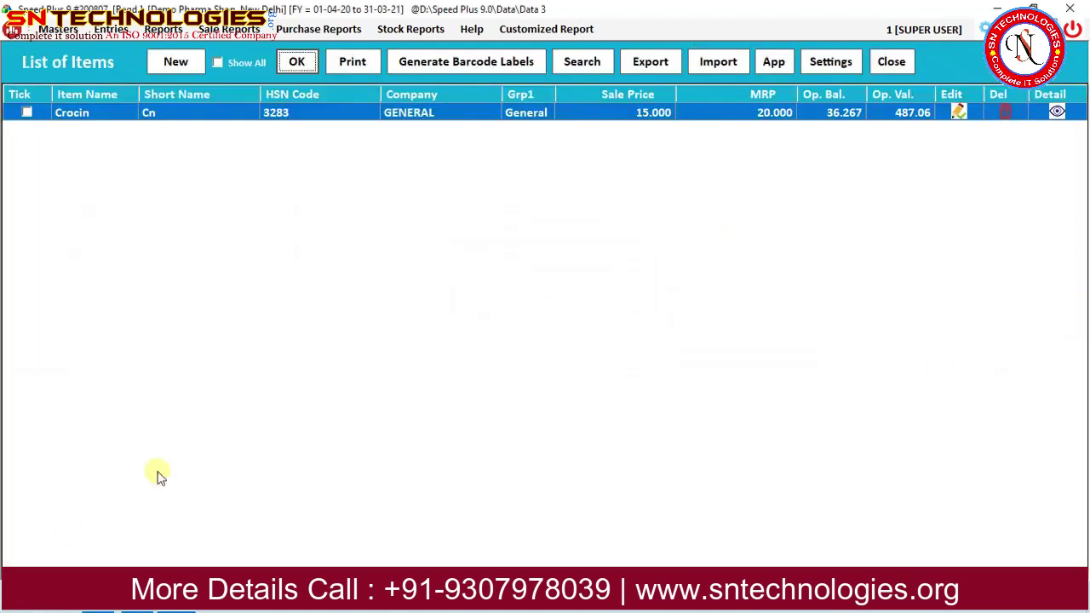
click(891, 62)
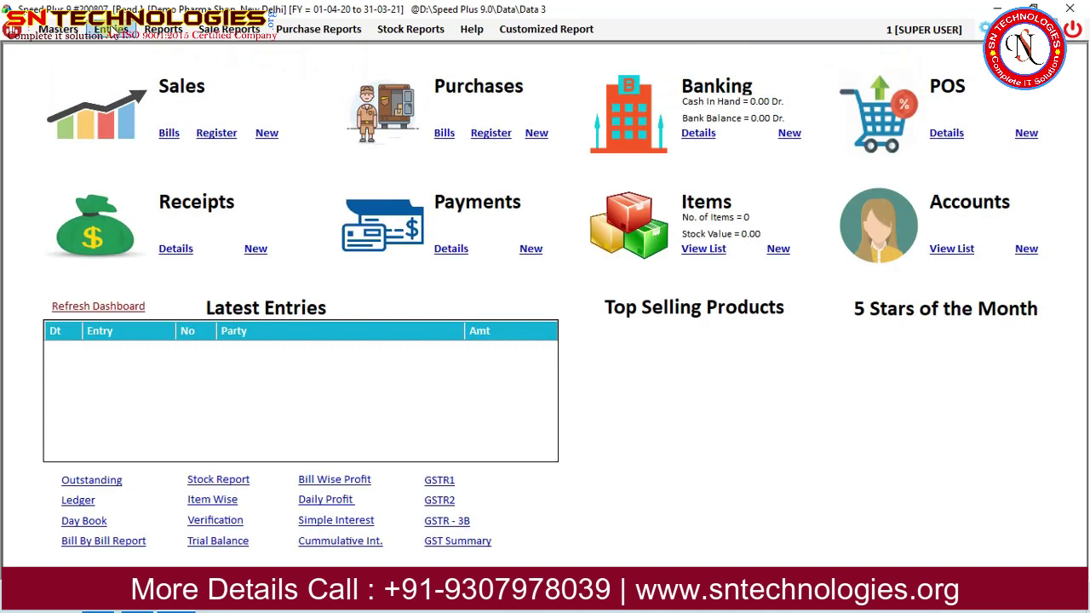
click(111, 30)
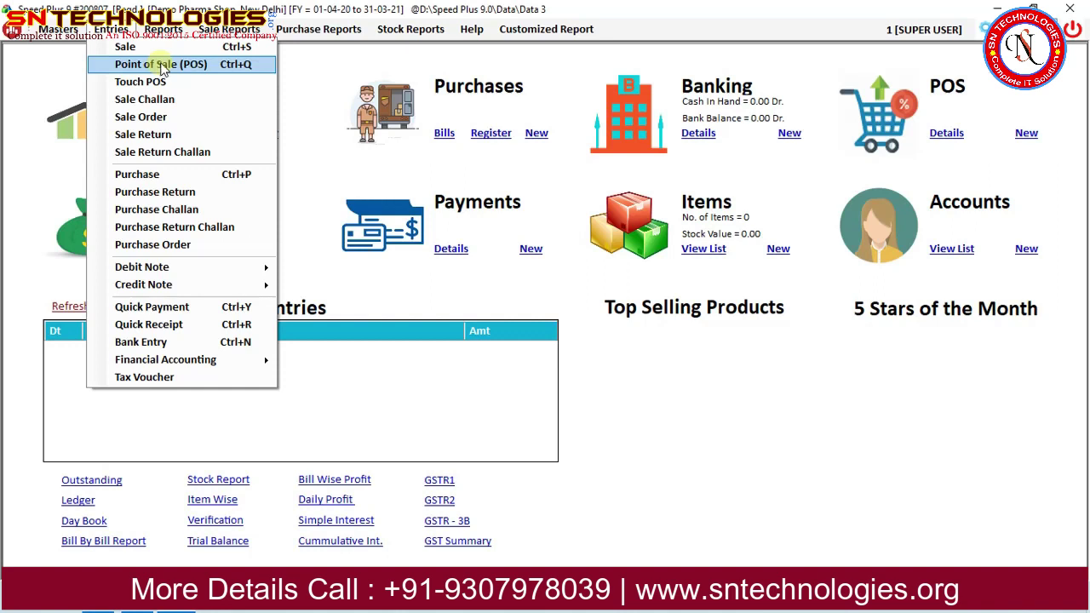
click(170, 50)
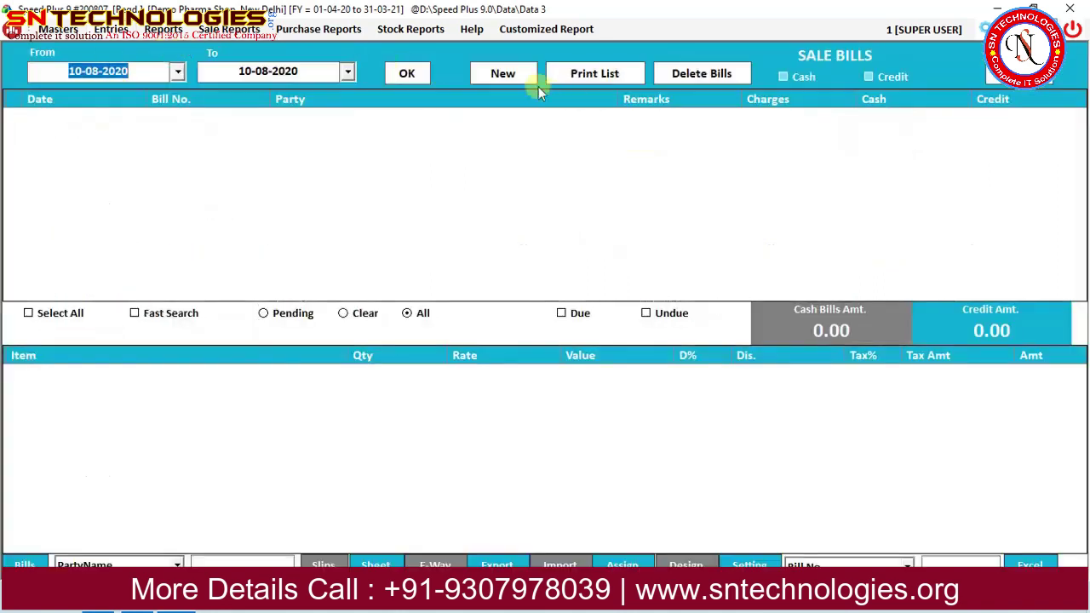
click(524, 79)
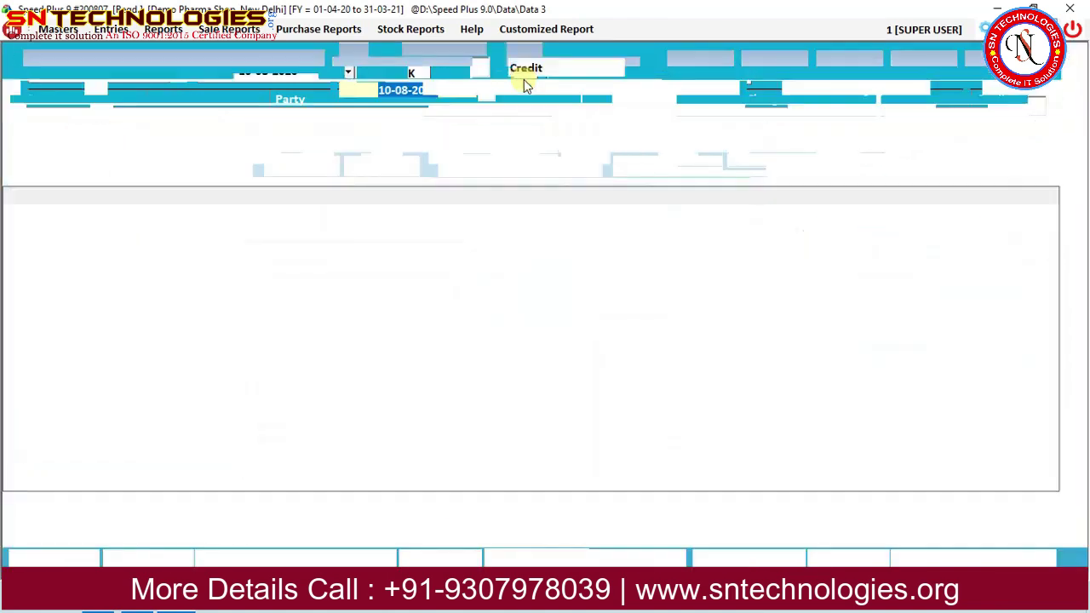
key(Return)
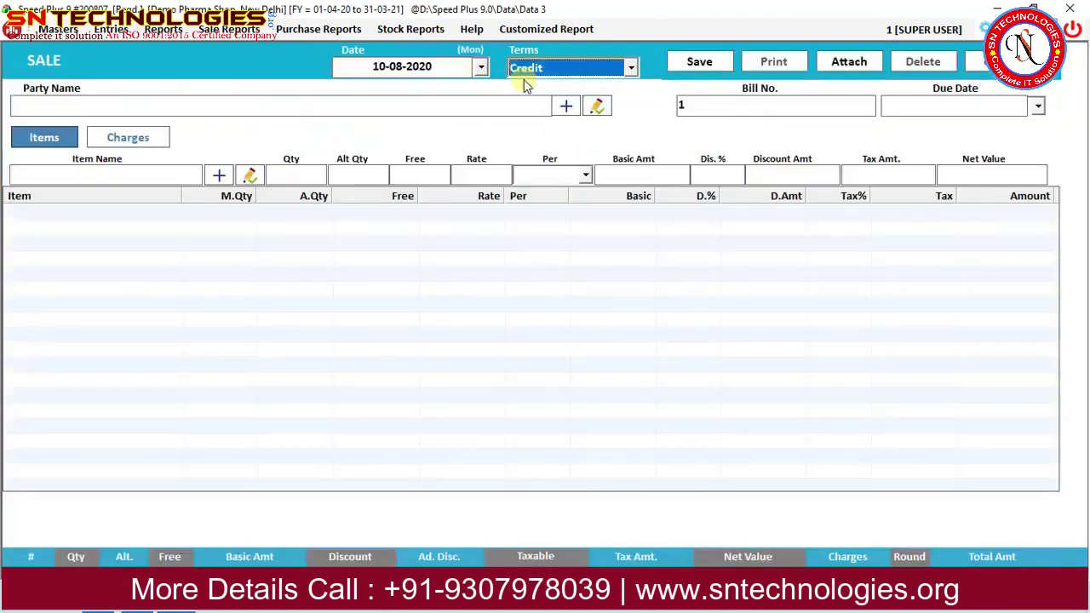
Keep Credit terms and create the customer account Lifeline Pharma as the bill's party.
key(Return)
click(567, 107)
text(Li)
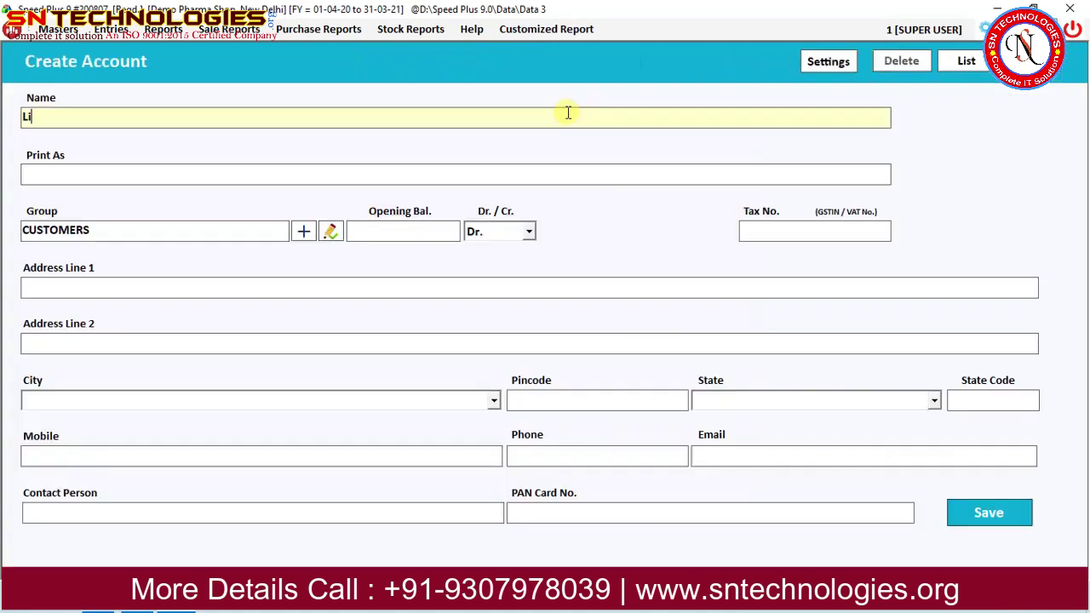
text(fet)
text(ine Pharma)
key(Return)
key(ctrl+s)
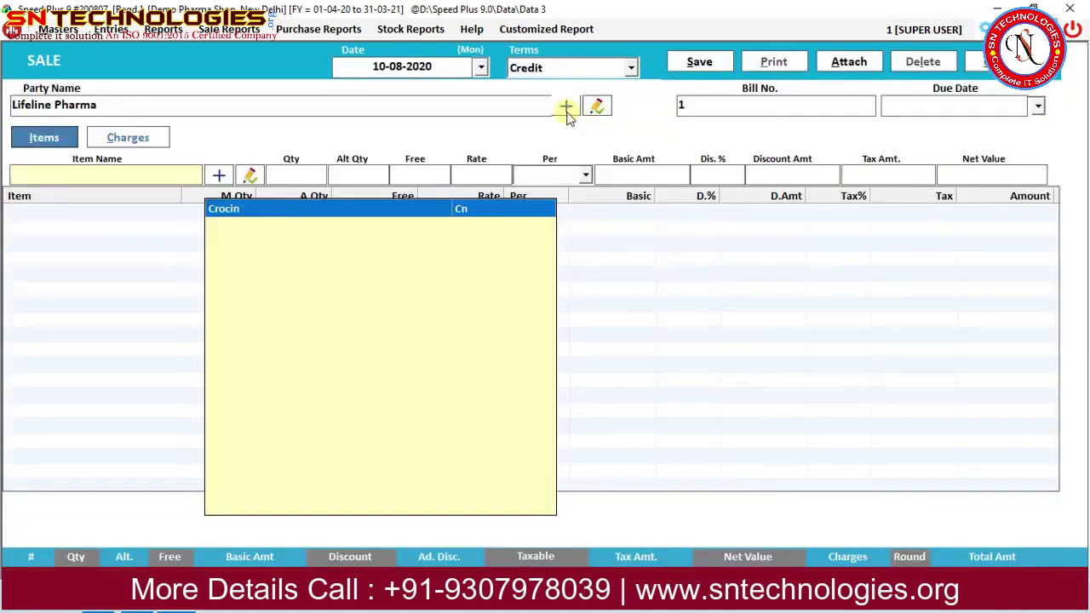
Select Crocin, browse and search its batches, then open the new-batch form.
key(Return)
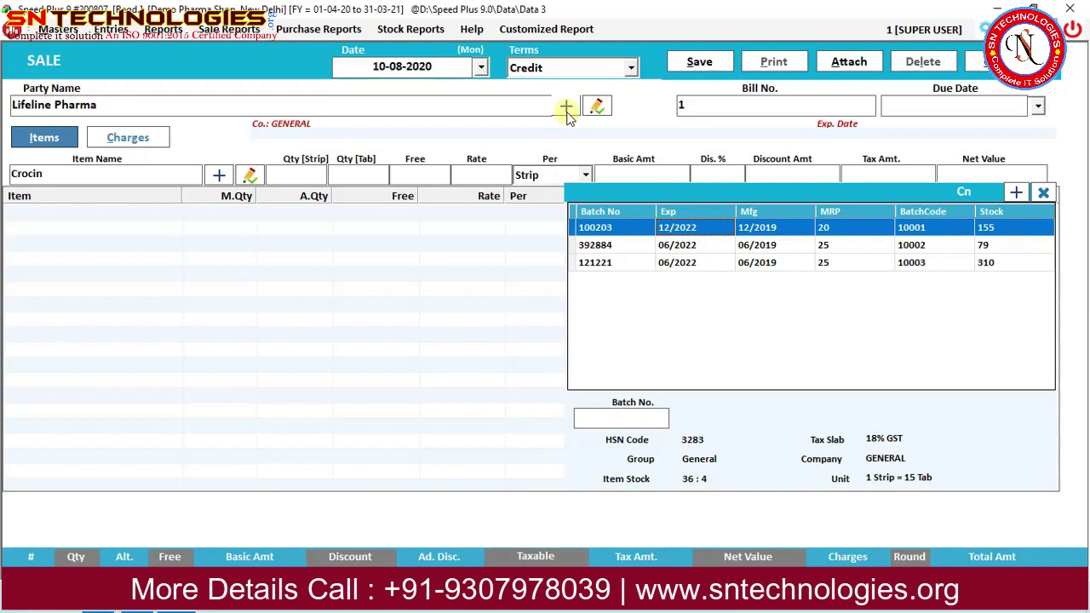
key(Down)
key(Up)
key(Down)
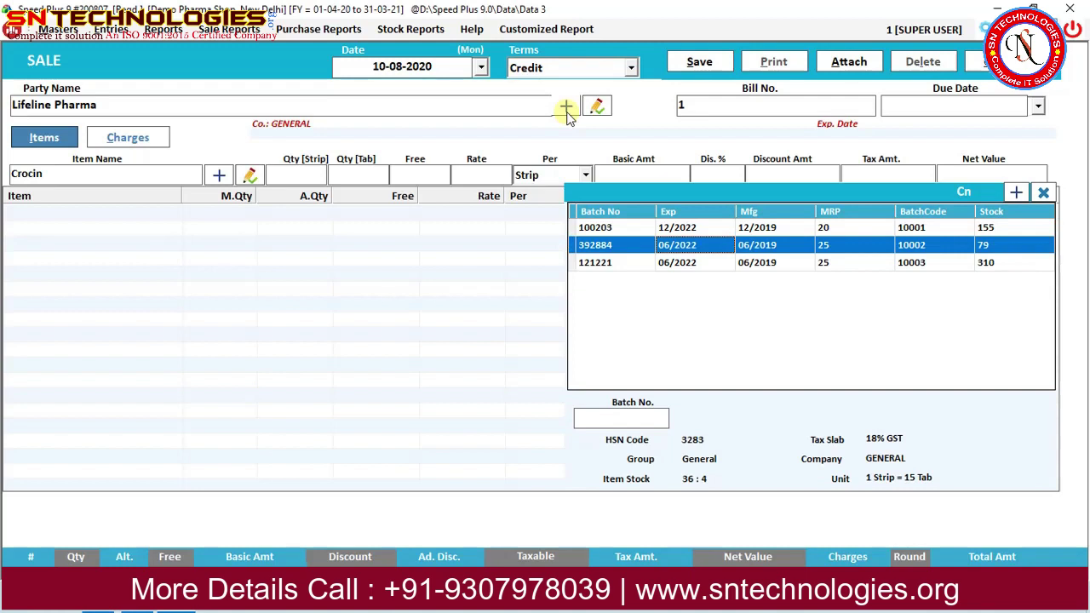
key(Down)
key(Up)
key(Up)
key(Down)
key(Down)
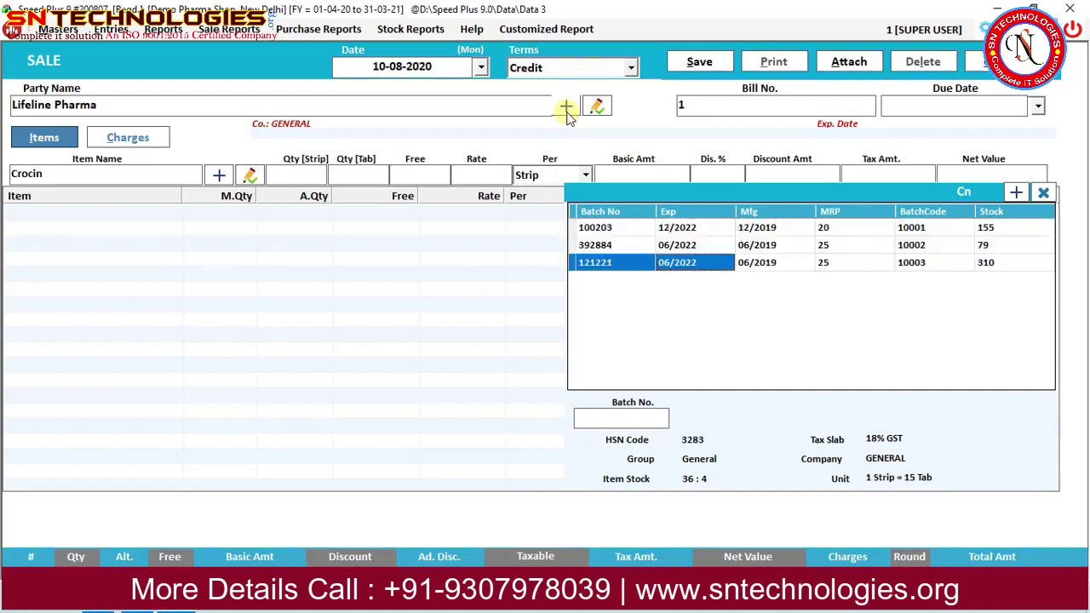
click(627, 418)
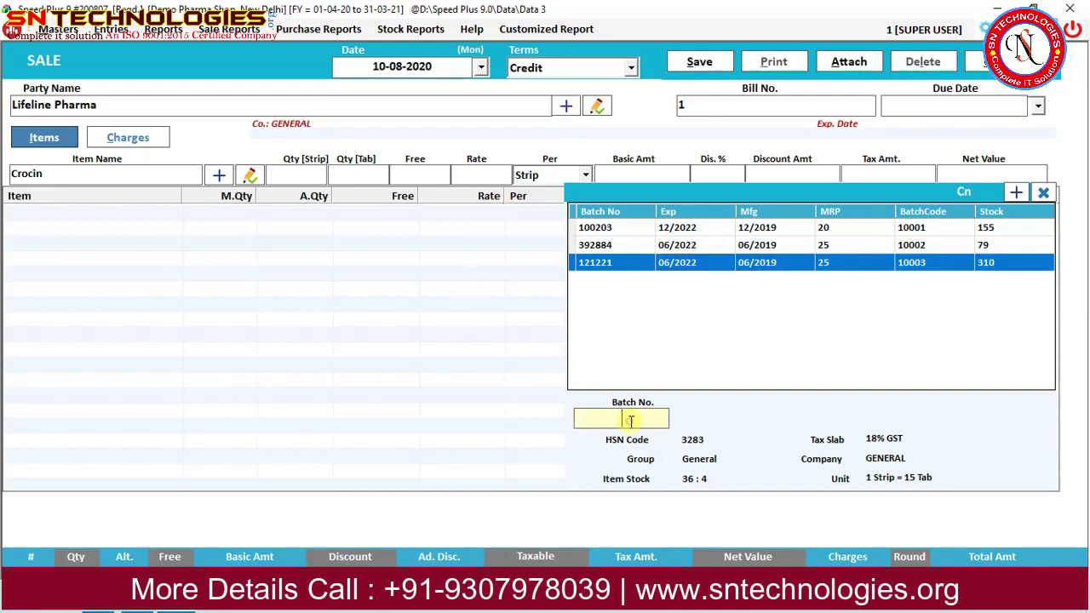
text(39)
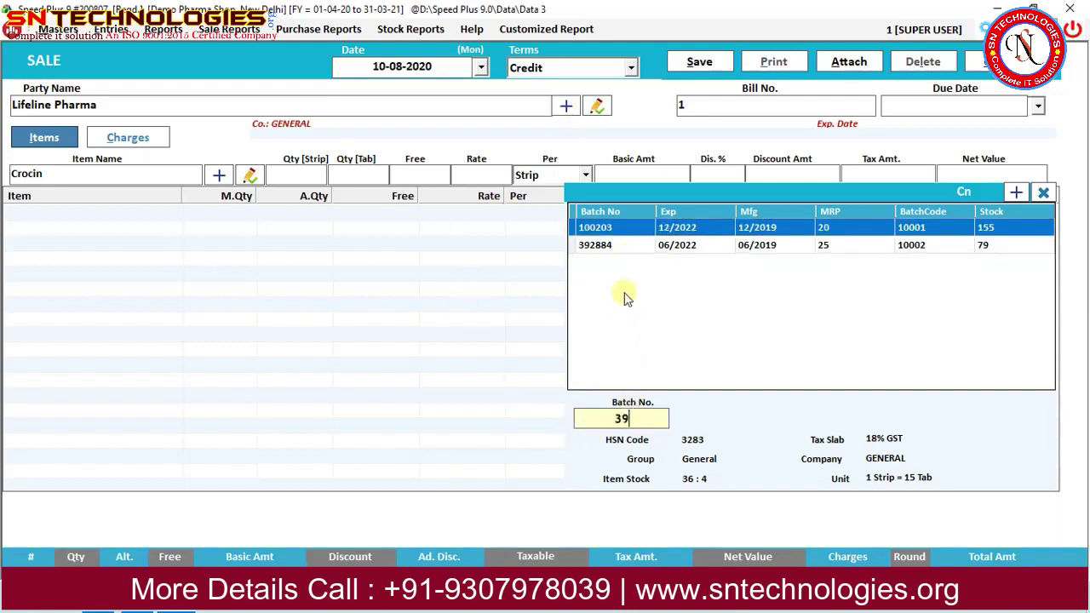
key(BackSpace)
key(BackSpace)
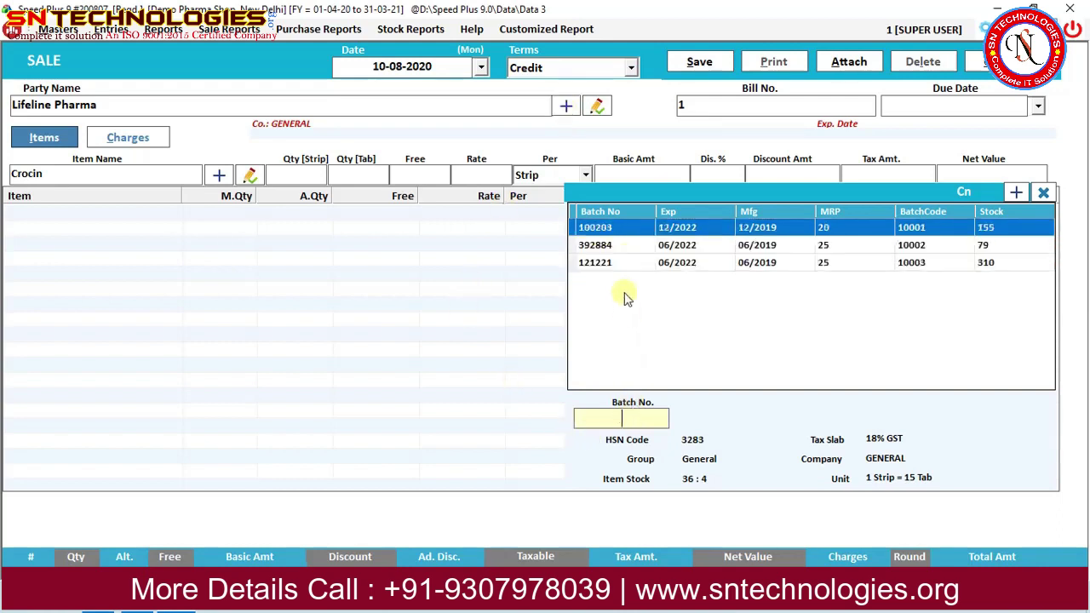
click(1016, 192)
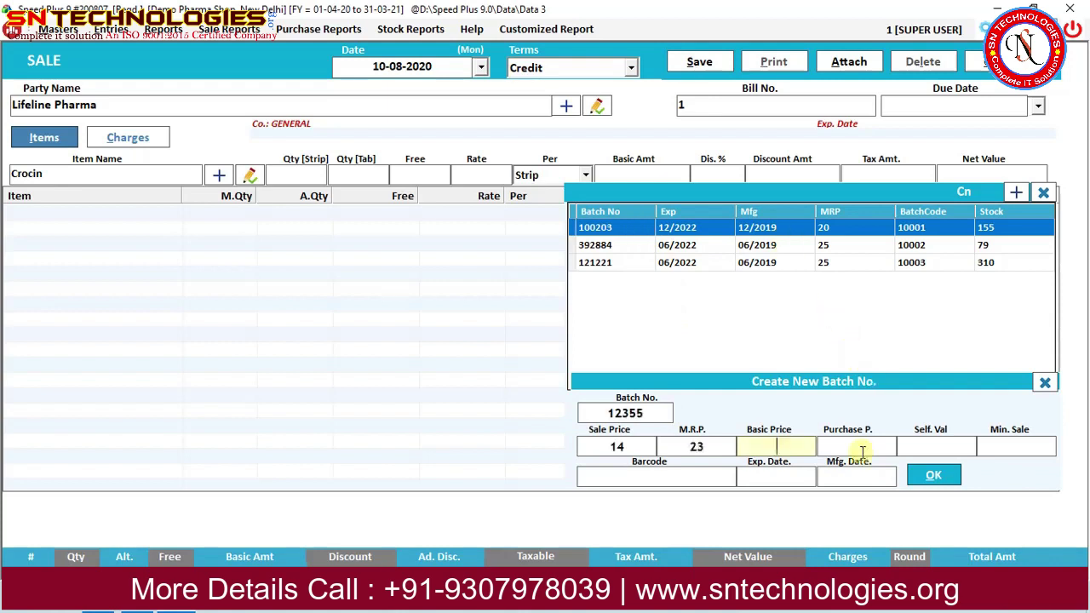
Fill batch 12355's price and dates (expiry 10/2022, mfg 10/2019), then bill 2 strips at rate 14.
text(11)
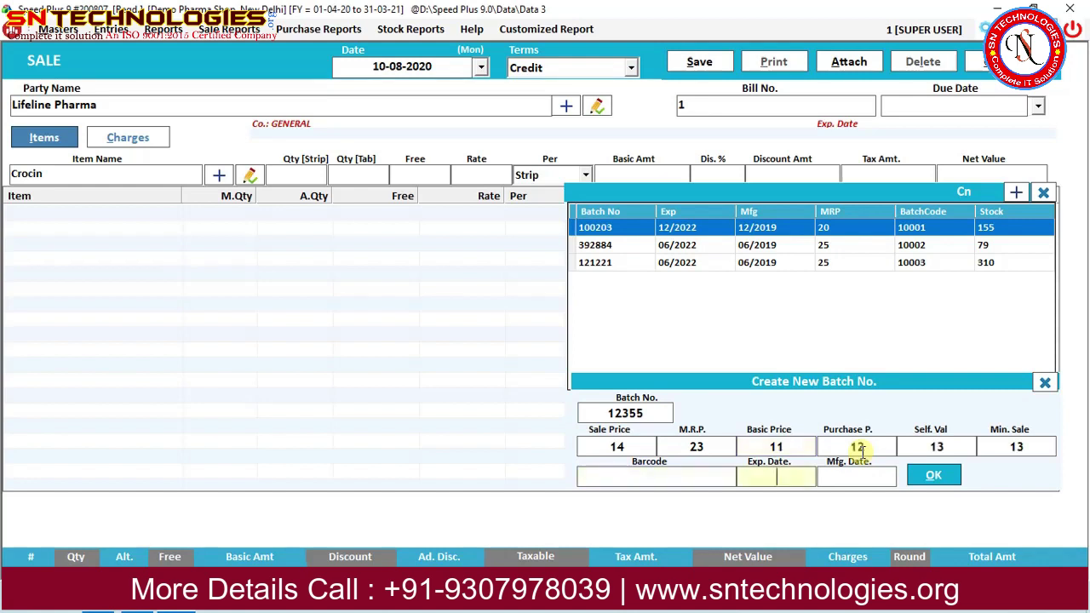
key(Tab)
key(Tab)
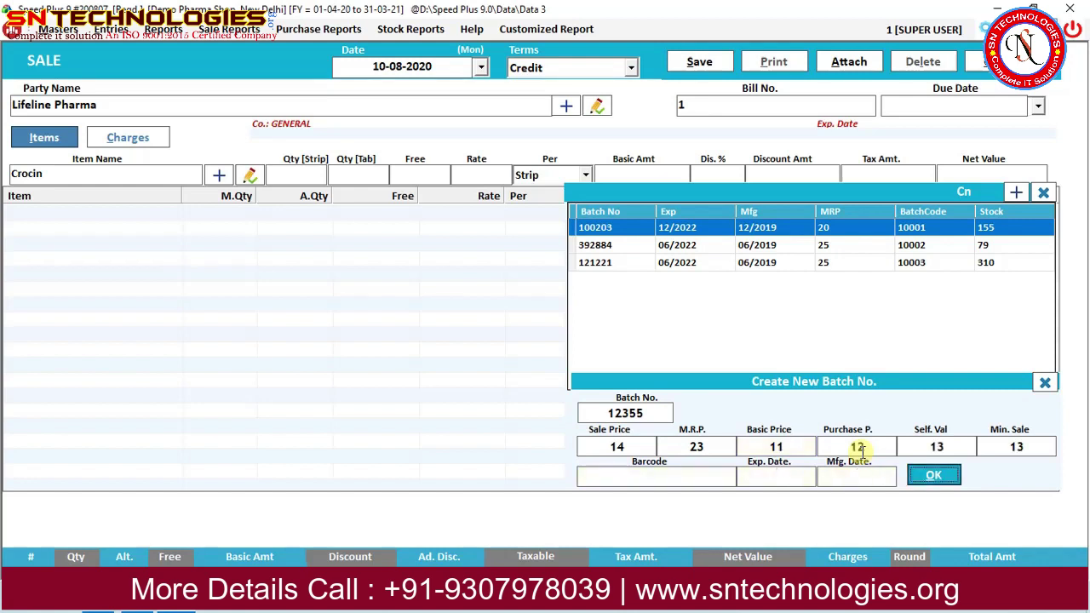
key(shift+Tab)
key(shift+Tab)
text(10/2022)
key(Tab)
text(10/2019)
key(Return)
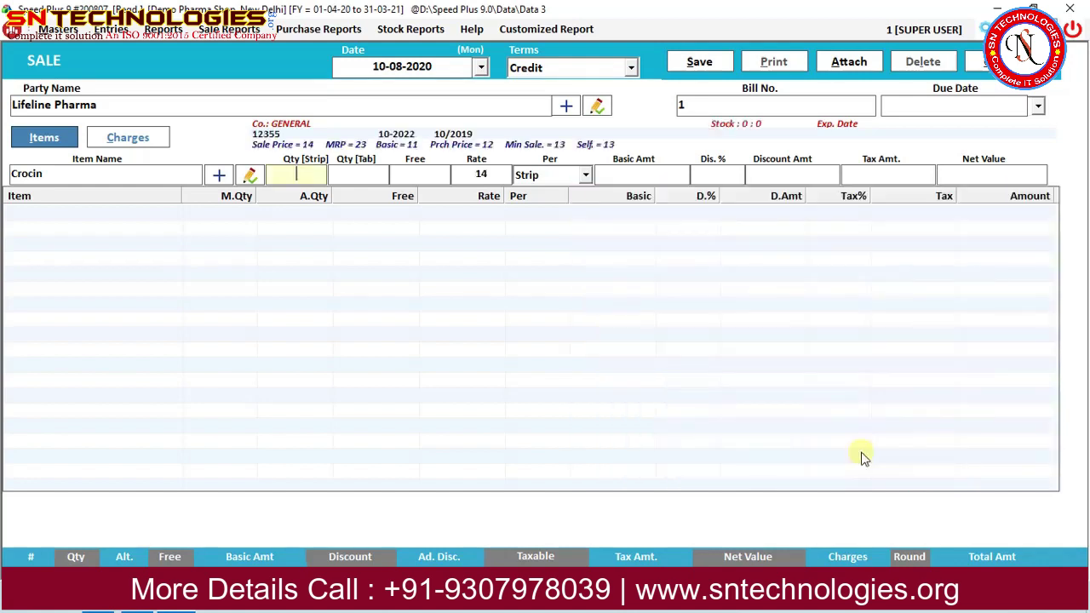
text(2)
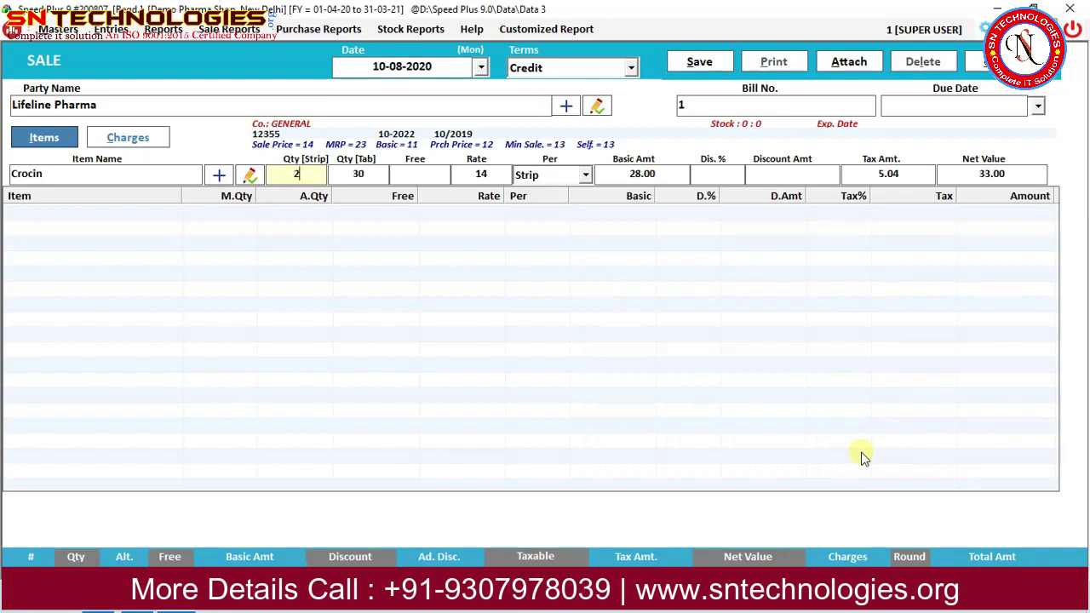
key(Return)
key(Return)
key(Return)
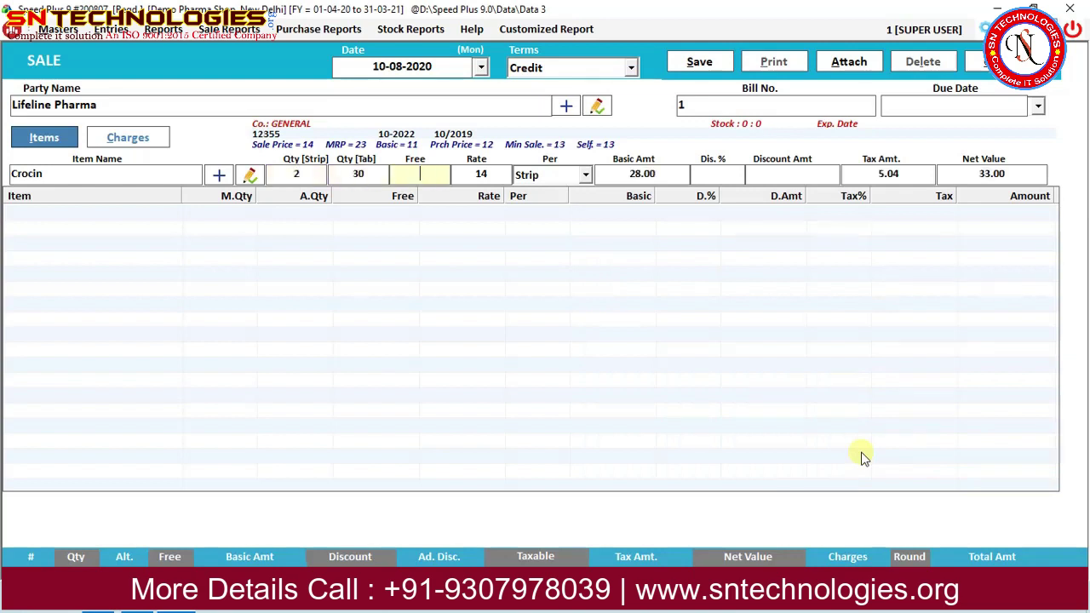
key(Return)
key(Return)
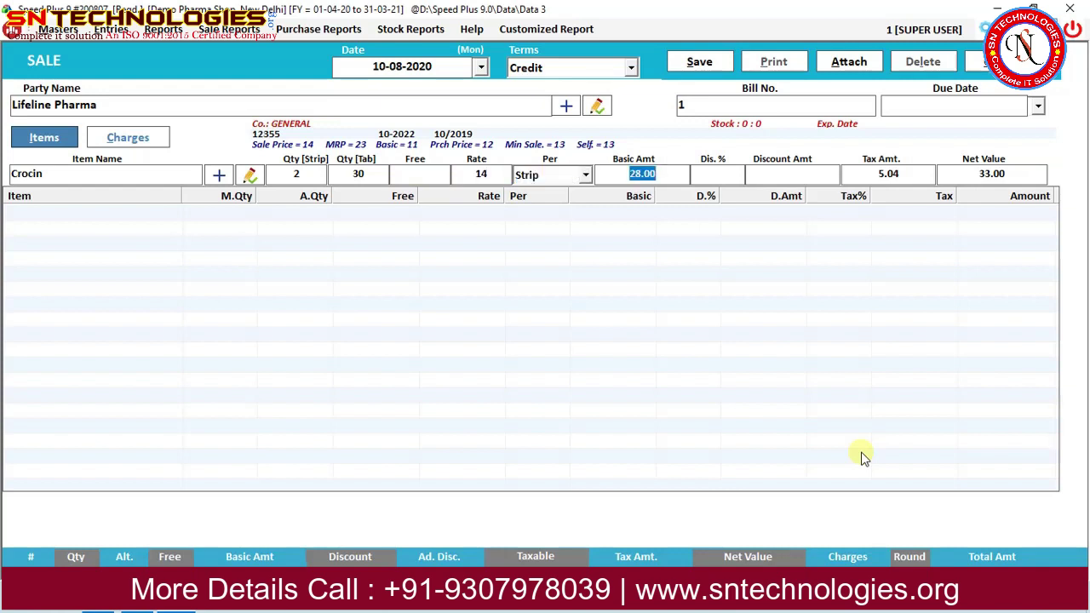
key(Return)
key(Return)
key(Return)
key(Return)
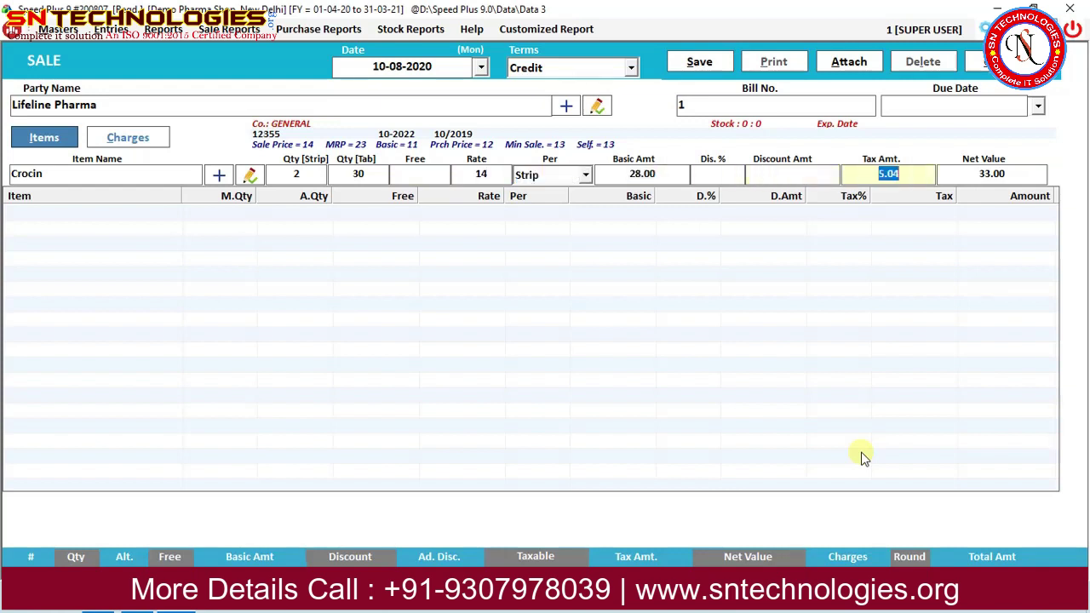
key(Return)
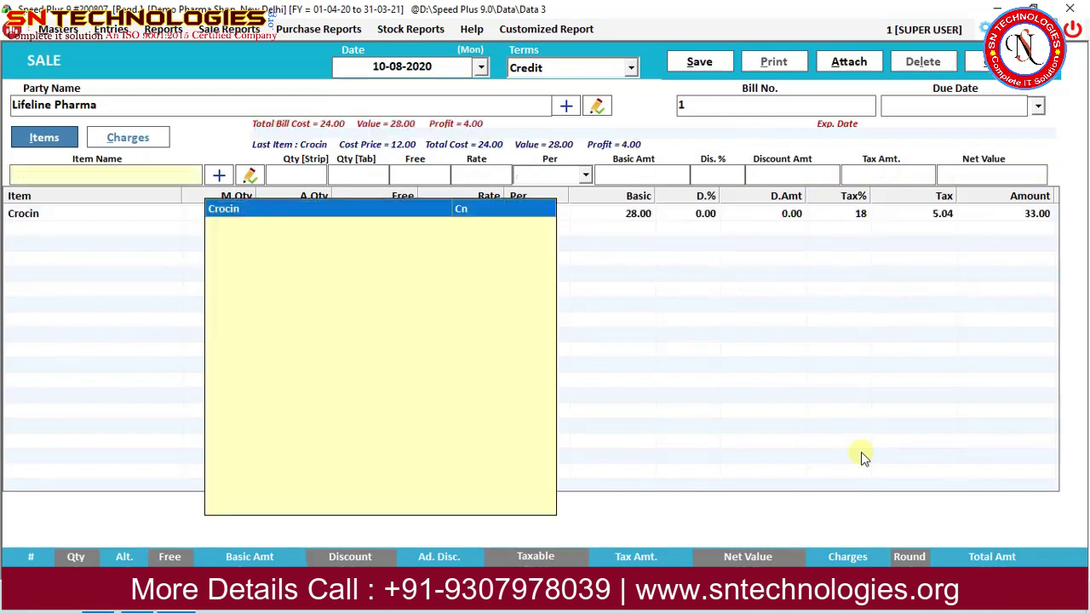
Add another Crocin line using batch 121221 with quantity 6.
key(Return)
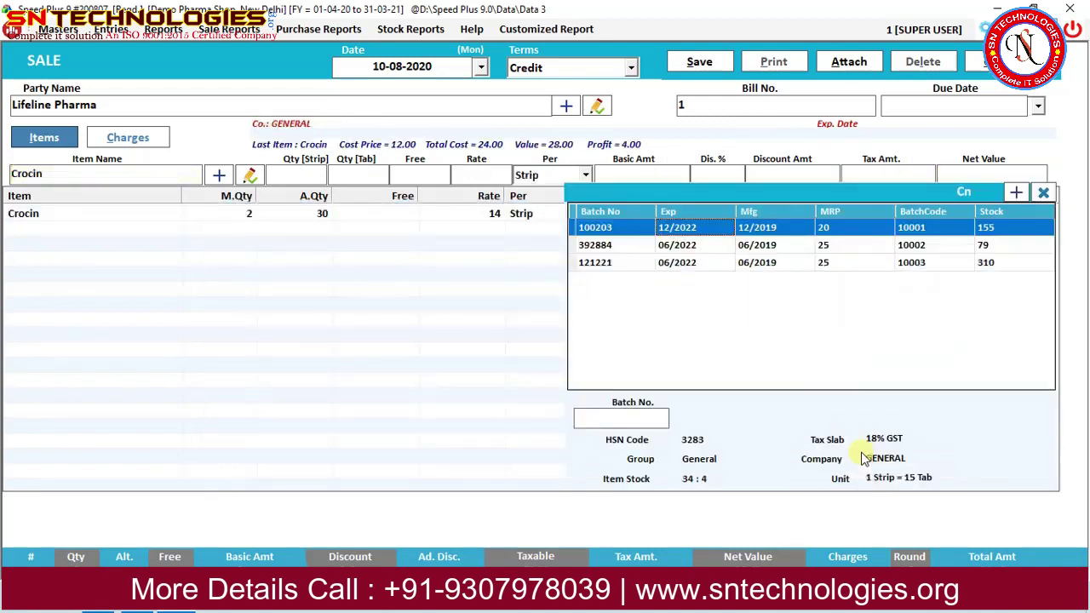
key(Down)
key(Down)
key(Up)
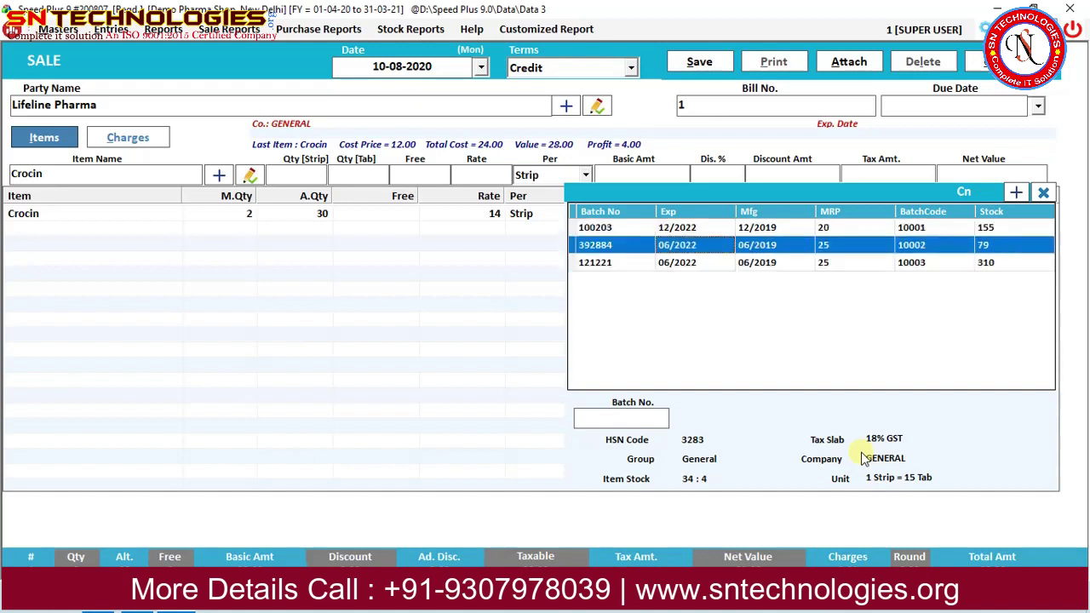
key(Down)
key(Return)
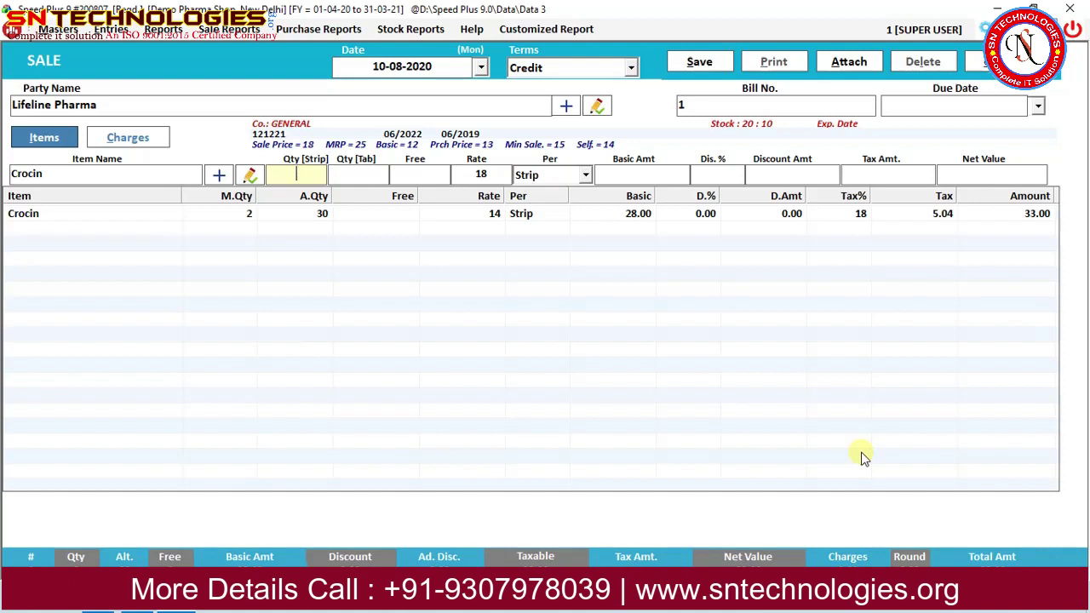
text(6)
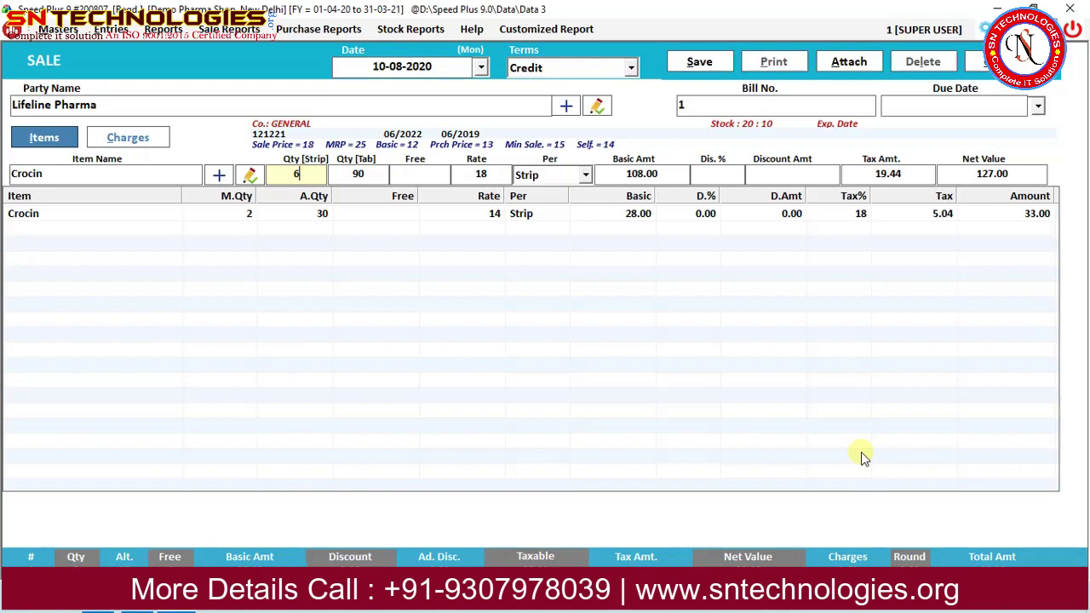
Apply a 2+1 scheme for 3 free strips and add the line at 127.00.
key(Return)
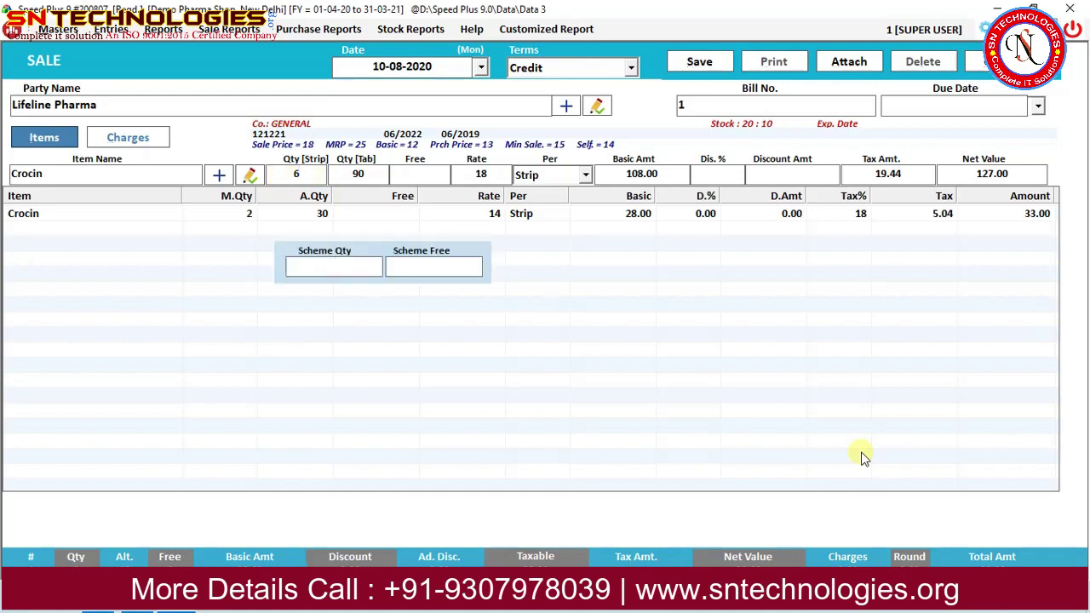
text(2)
key(Return)
text(1)
key(Return)
key(Return)
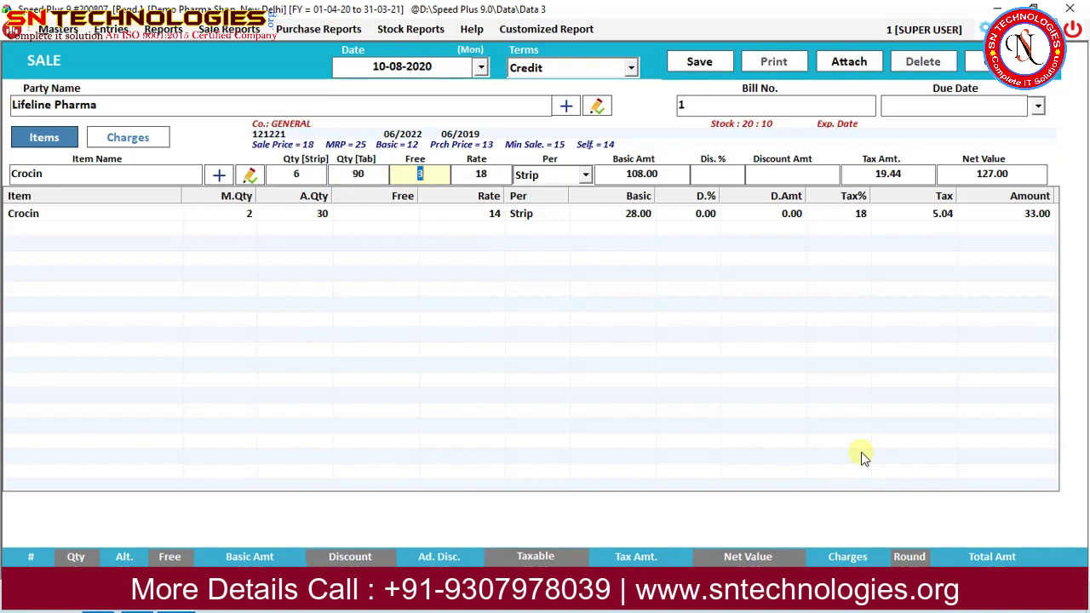
click(424, 178)
key(Return)
key(Return)
key(Return)
key(Return)
key(Return)
key(Return)
key(Return)
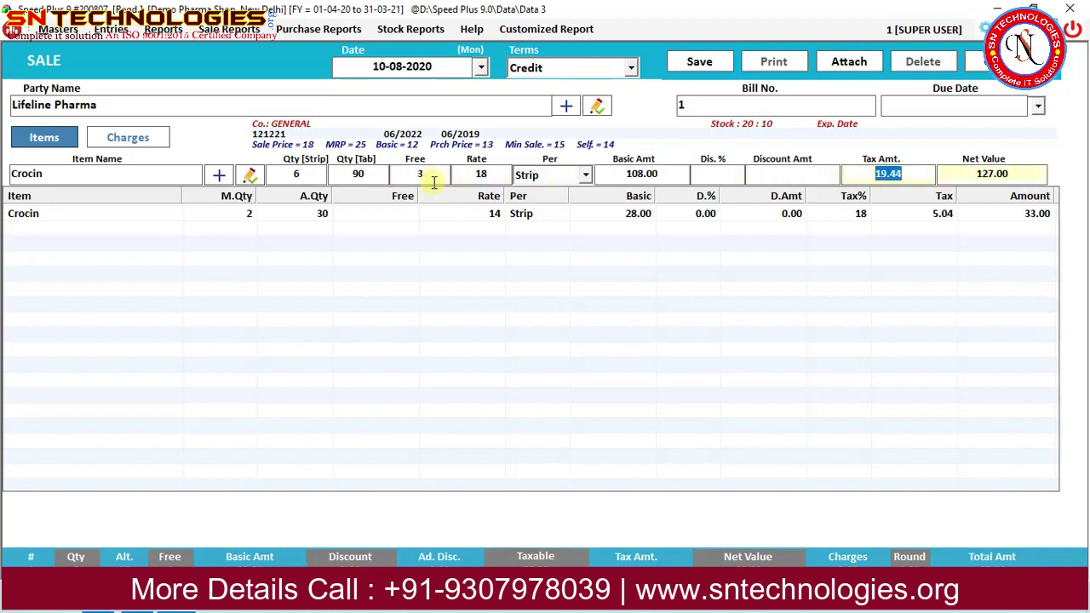
key(Return)
key(Return)
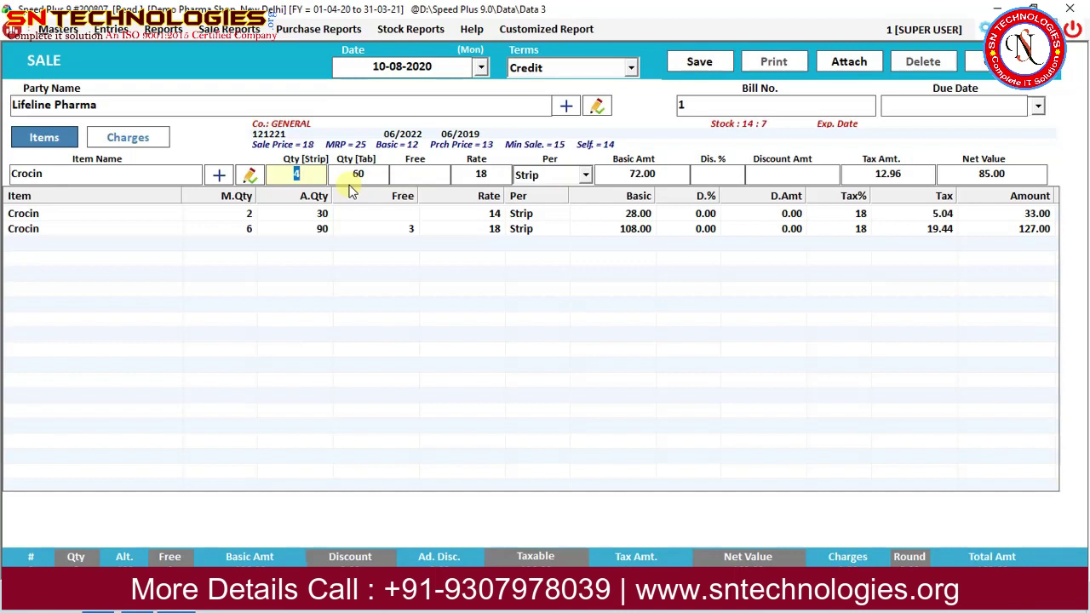
key(Return)
key(Return)
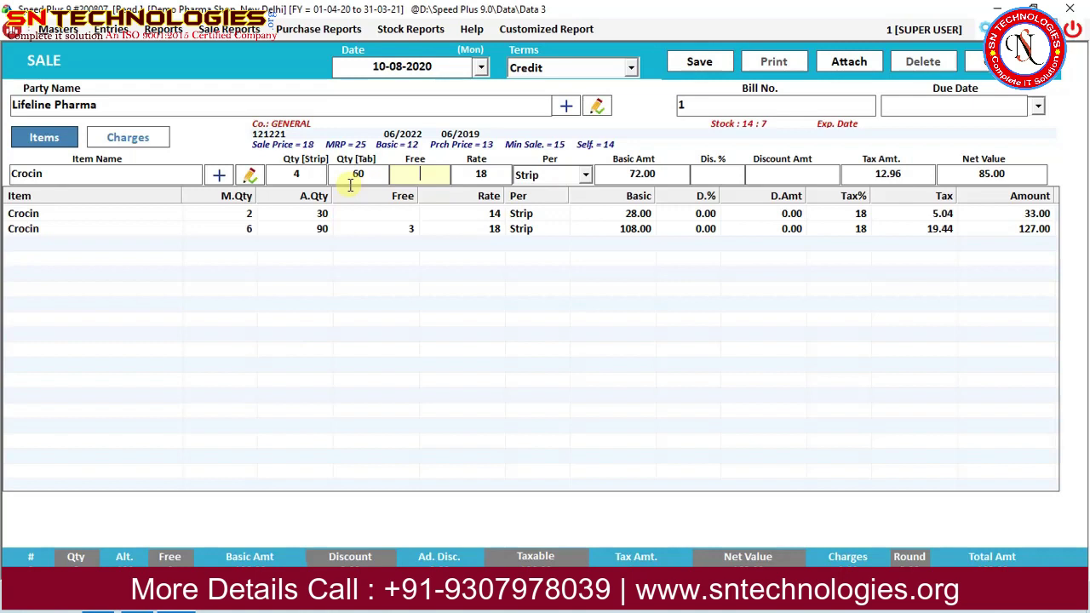
key(Return)
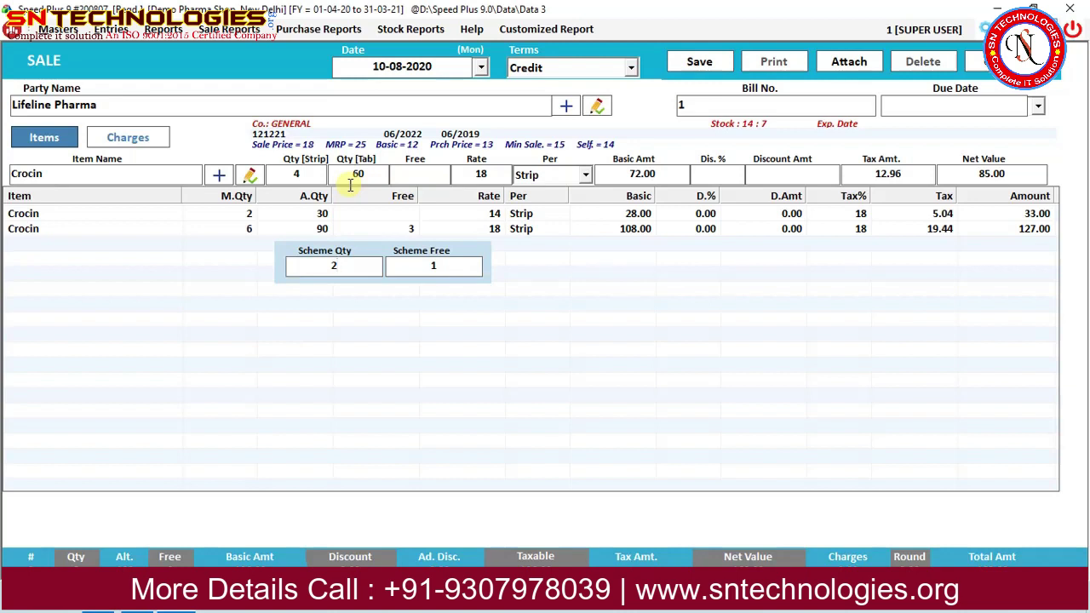
Step through the third Crocin line's scheme and net value and commit it to the bill.
key(Return)
key(Return)
key(Return)
key(Return)
key(Return)
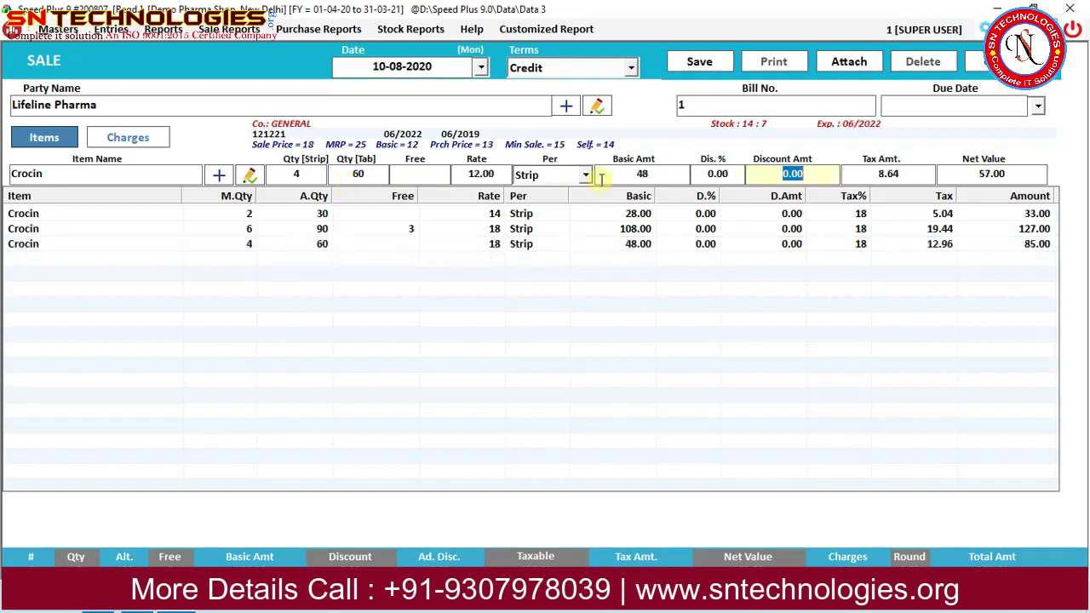
key(Return)
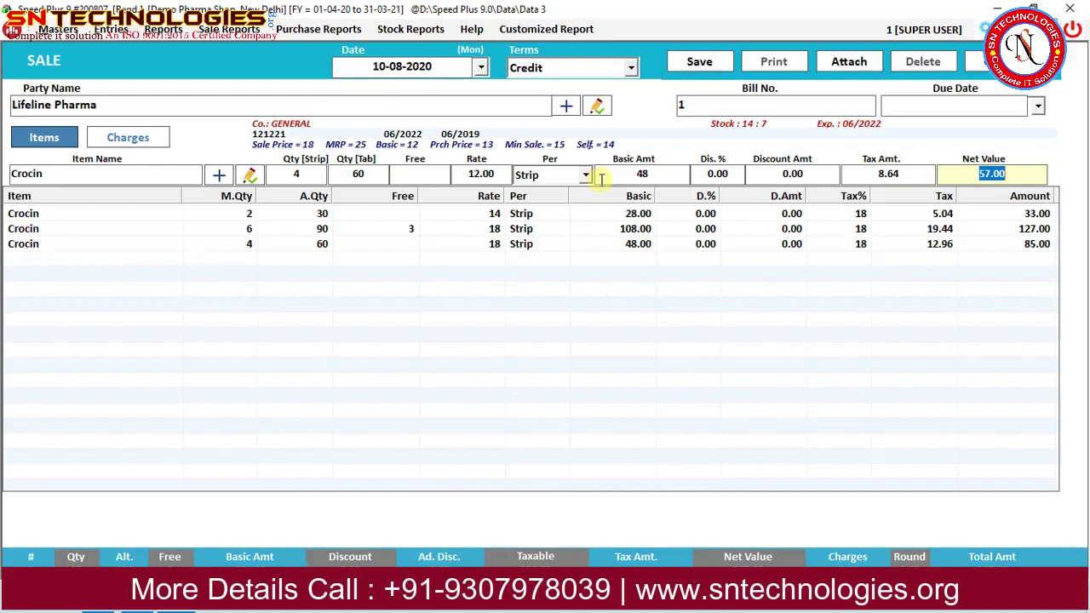
key(Return)
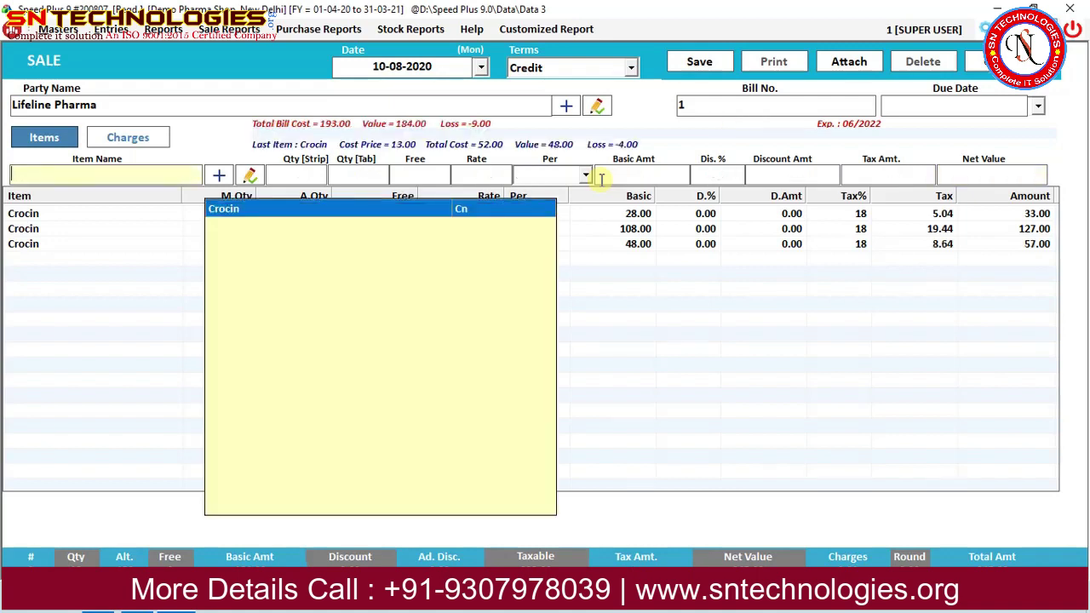
Add a fourth Crocin line of 4 strips, changing the rate to 12 for 57.00.
key(Return)
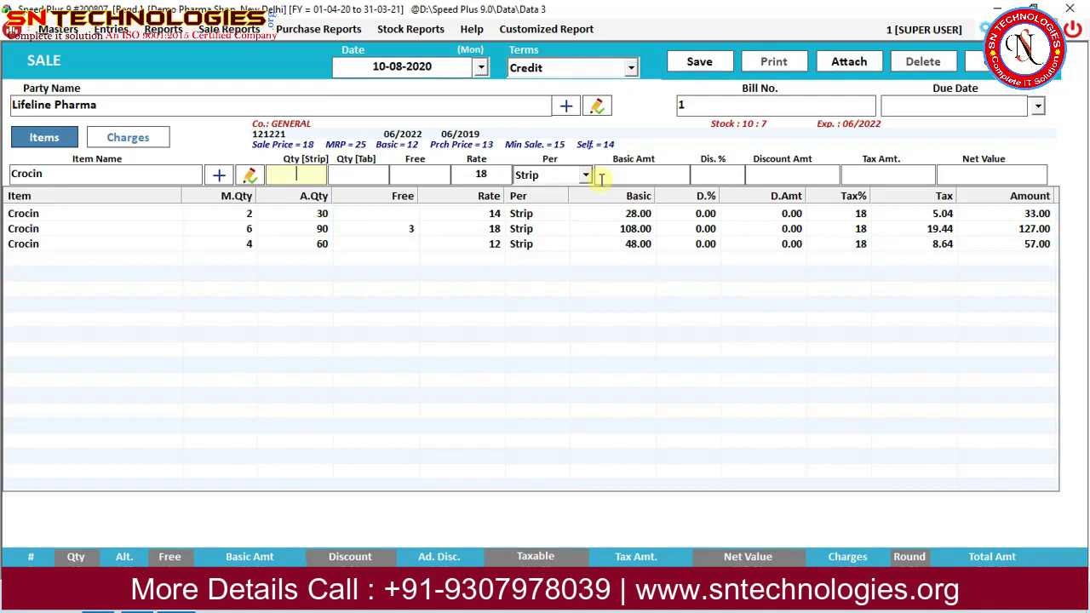
text(4)
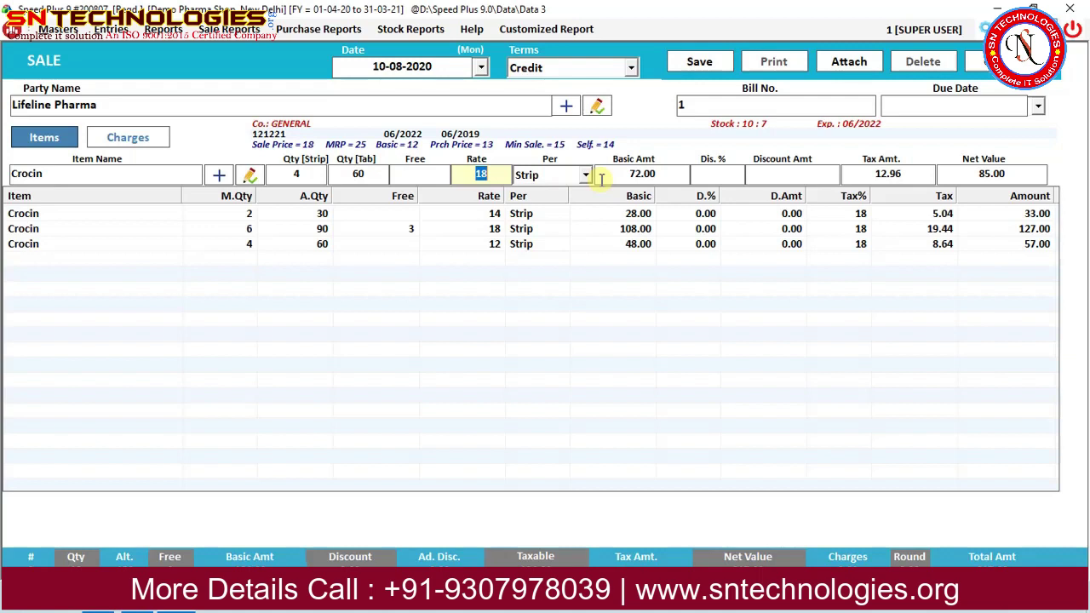
key(Return)
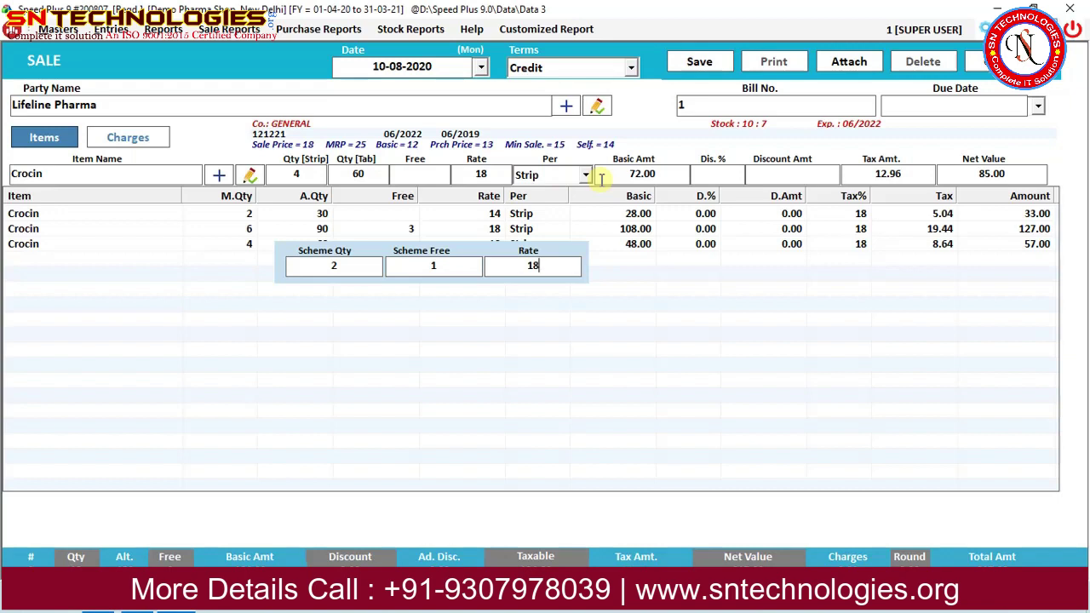
key(Return)
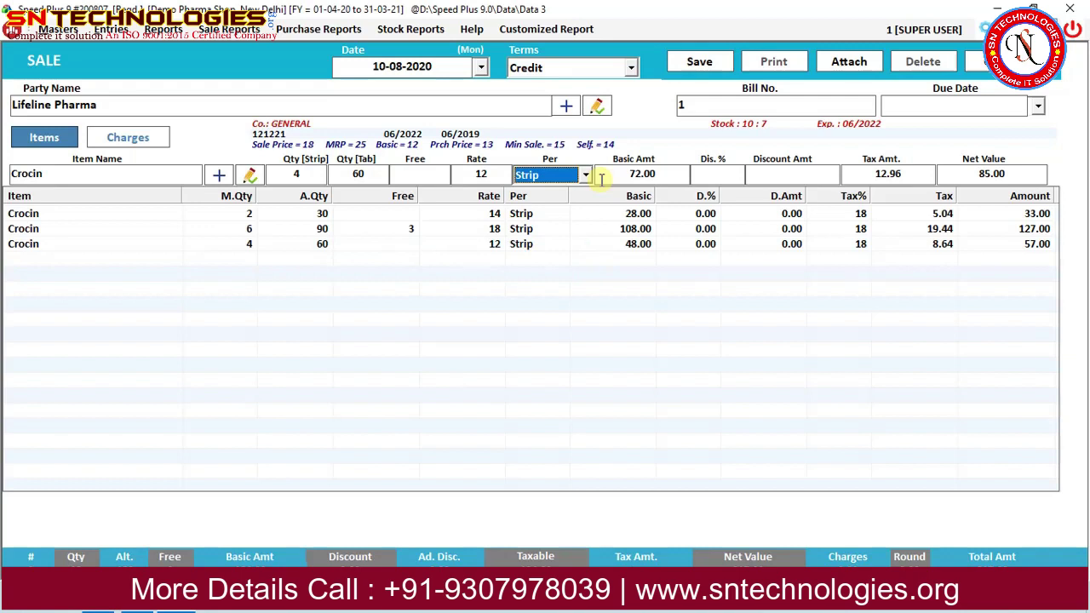
key(Return)
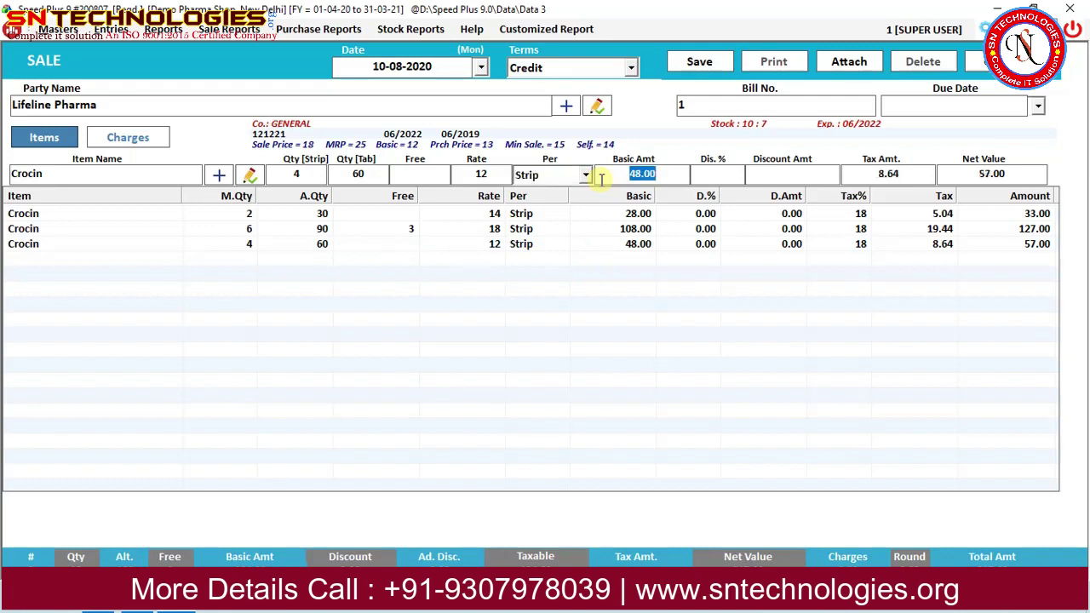
key(Return)
key(Return)
key(Return)
key(Return)
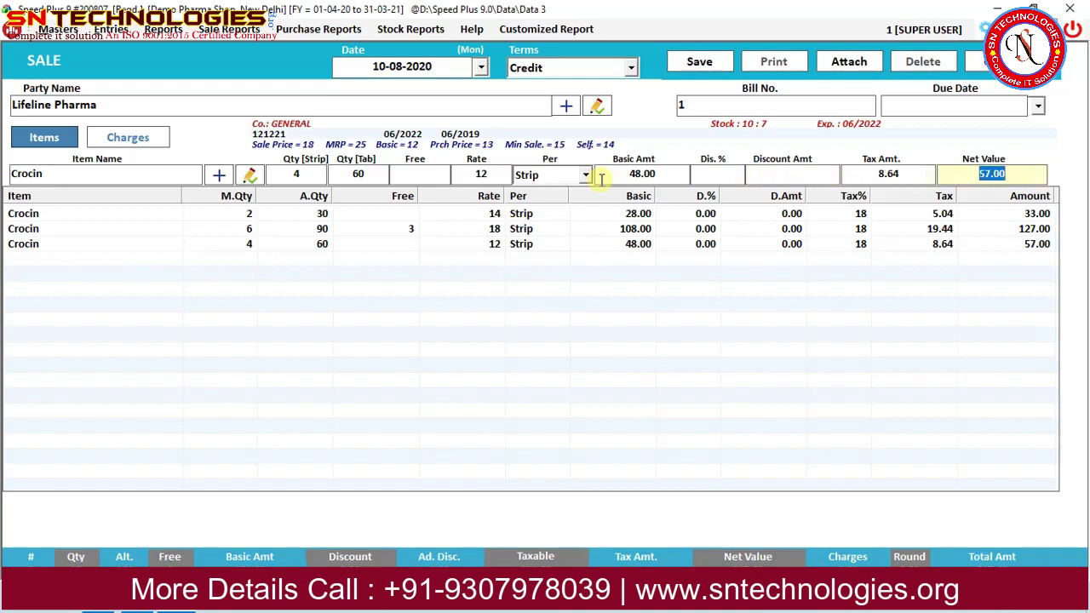
key(Return)
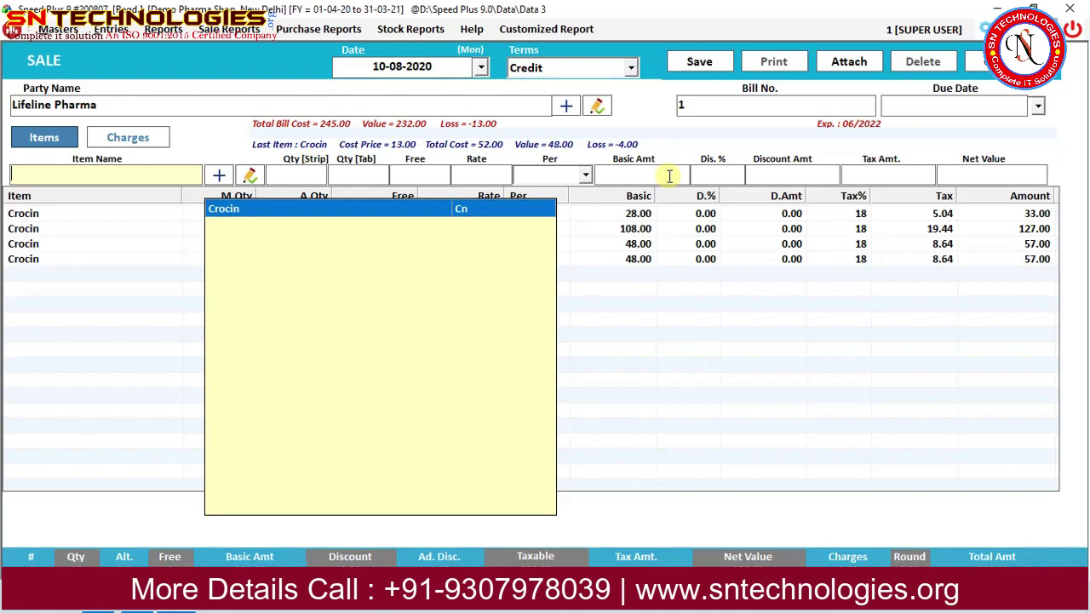
Save the Lifeline Pharma sale bill and acknowledge the saved message.
click(670, 176)
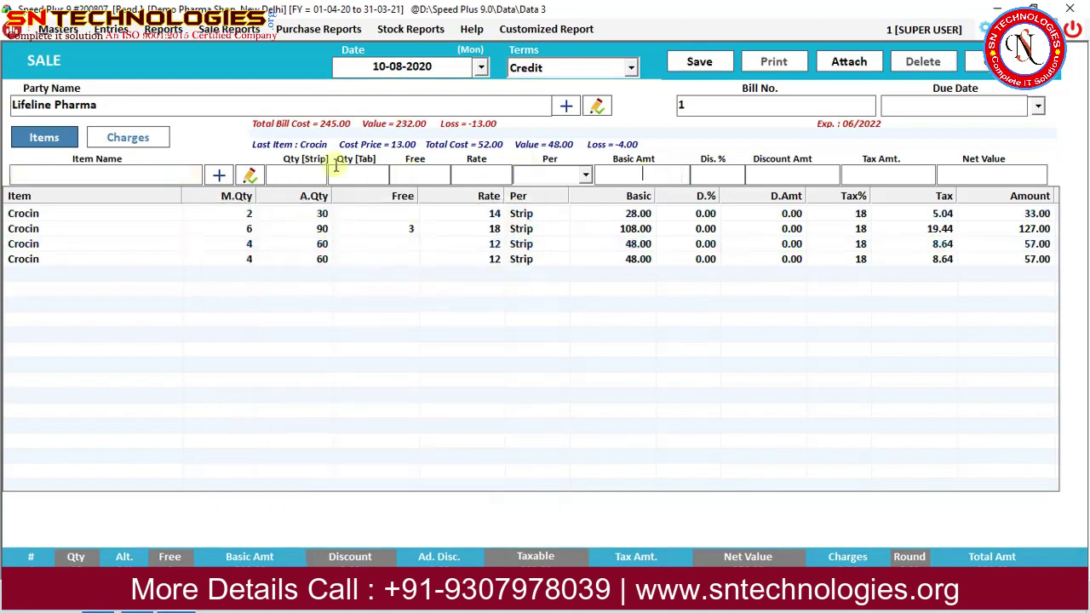
click(699, 62)
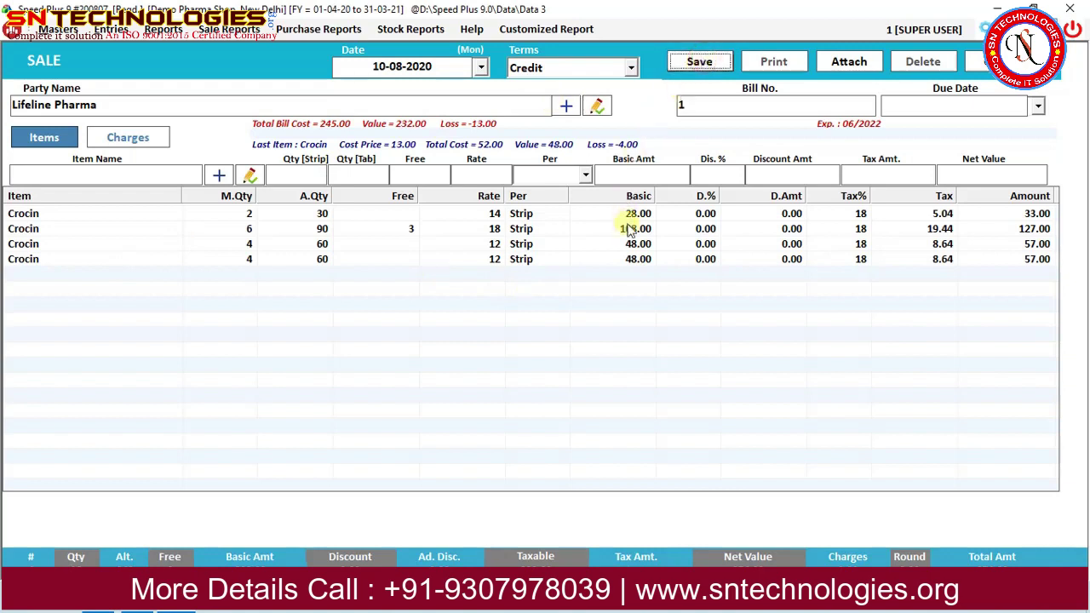
key(Tab)
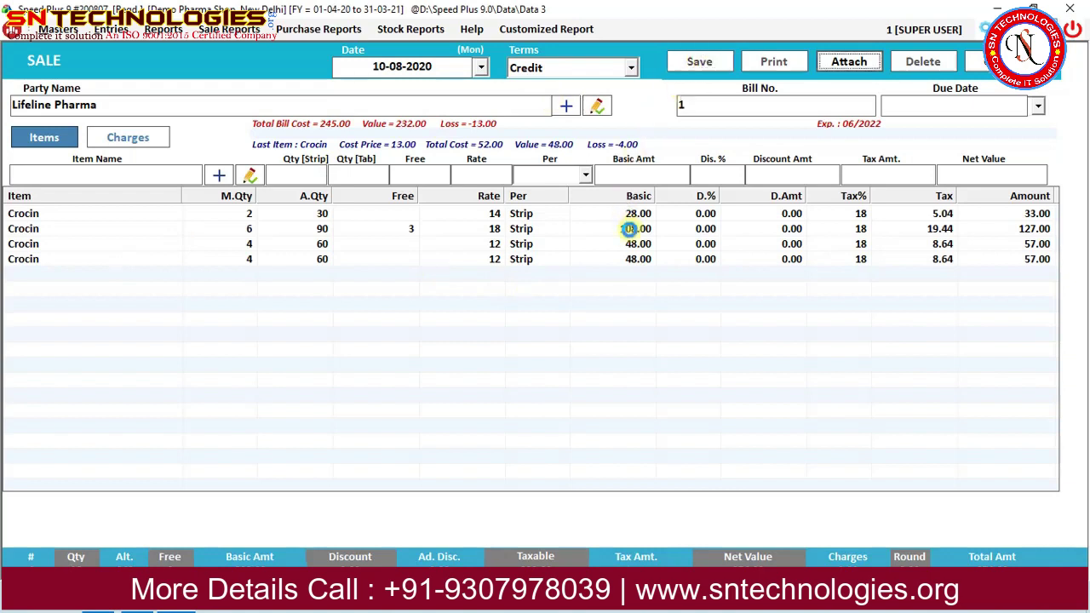
key(ctrl+s)
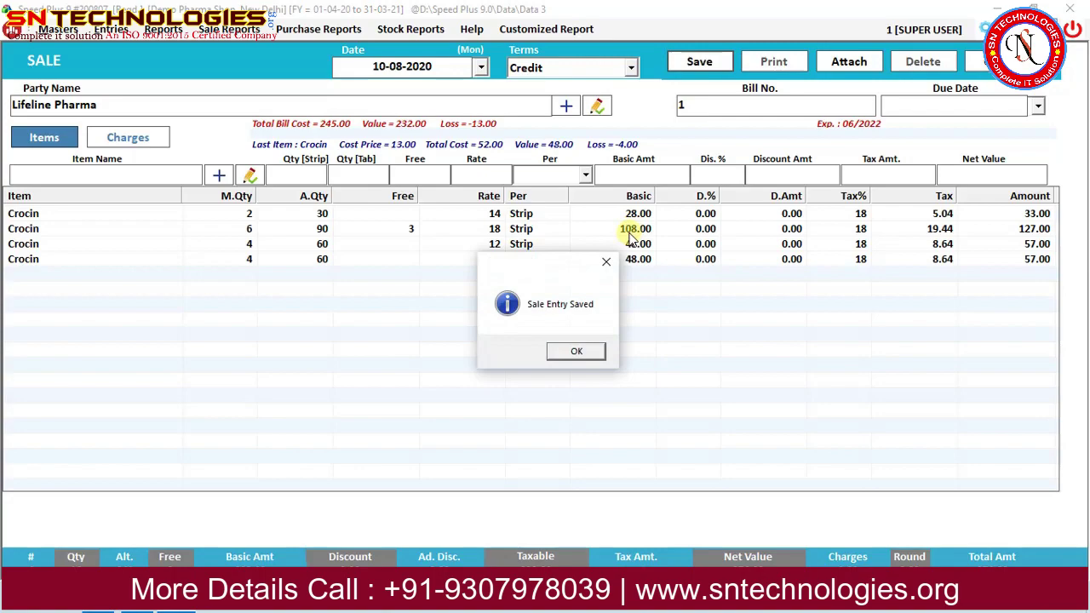
key(Return)
Review the GST invoice preview, then close it, the print options and the sale screen.
scroll(479, 376, down, 10)
scroll(478, 377, up, 10)
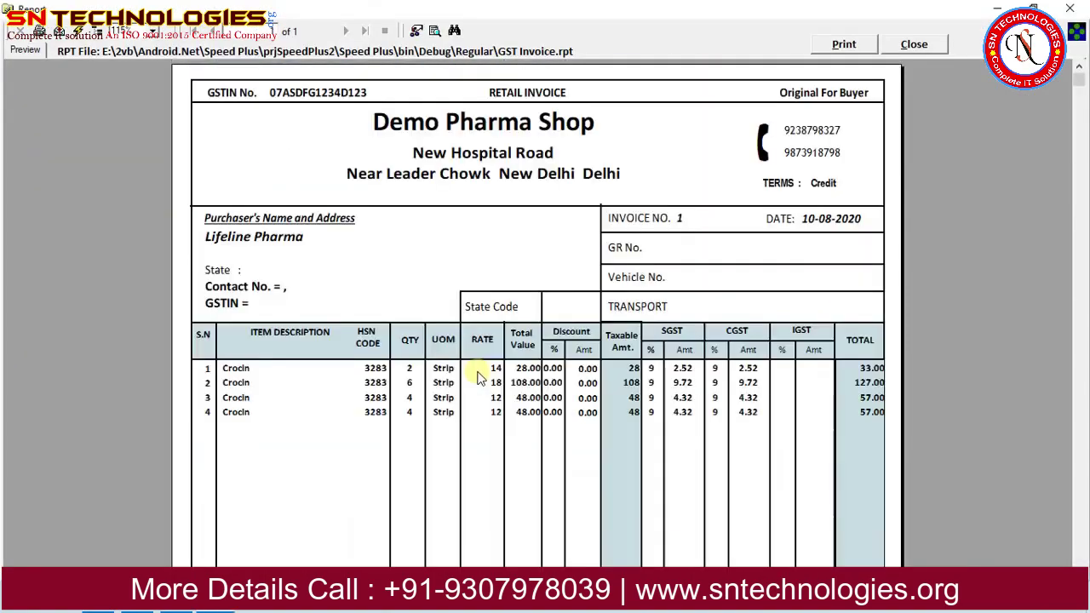
click(914, 44)
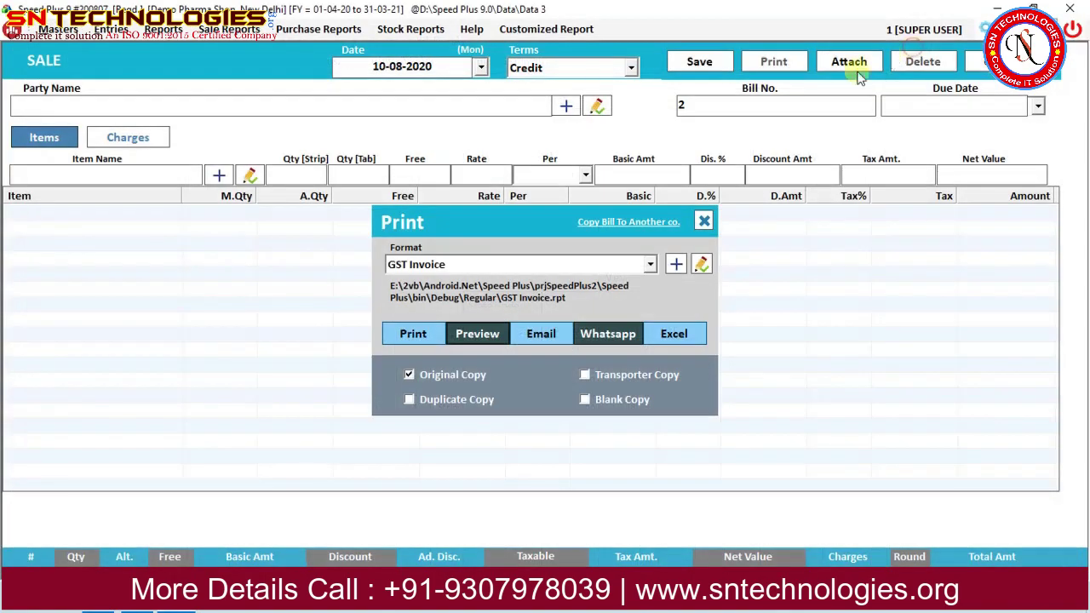
click(704, 223)
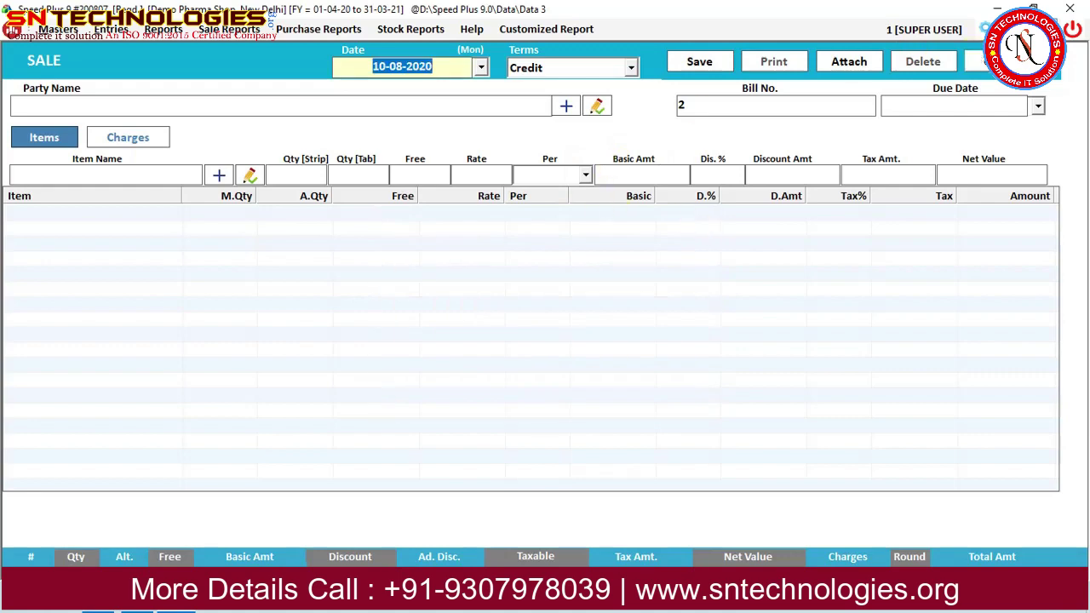
key(Escape)
click(215, 32)
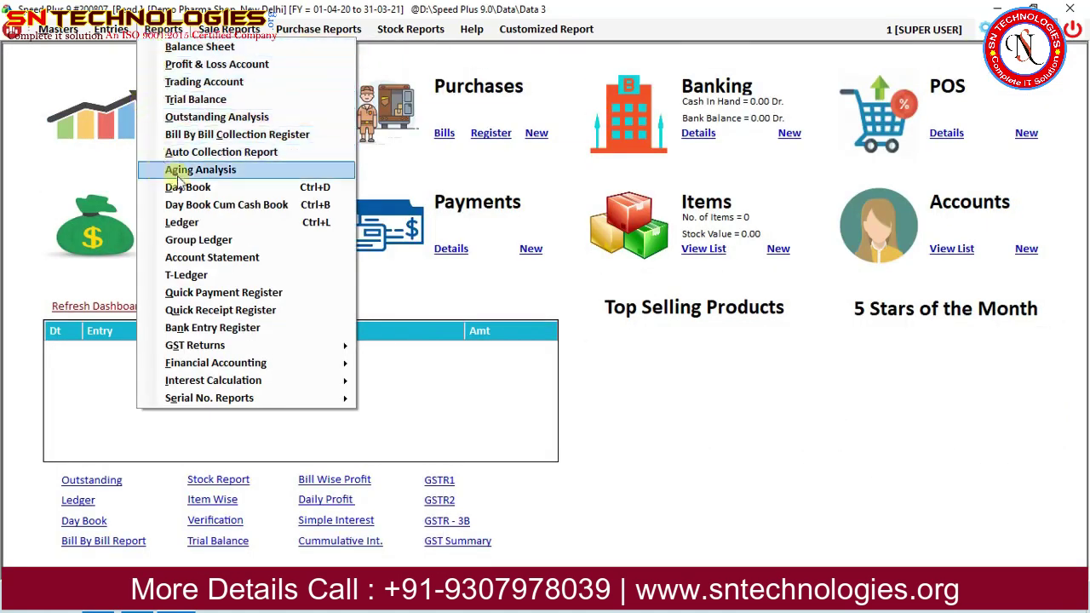
View the day book for 10-08-2020.
click(190, 196)
click(671, 70)
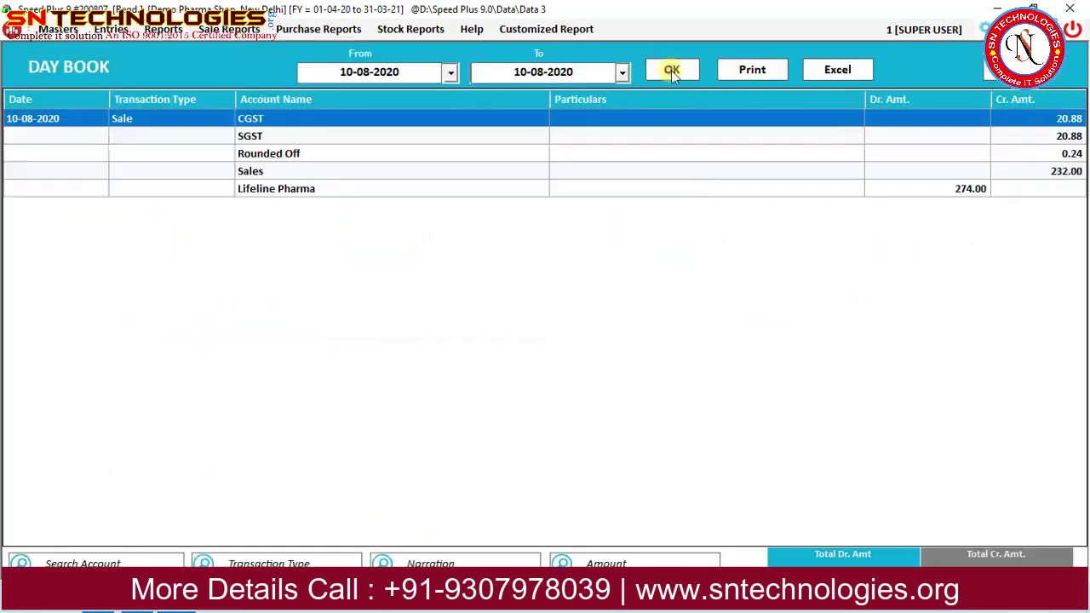
click(1001, 71)
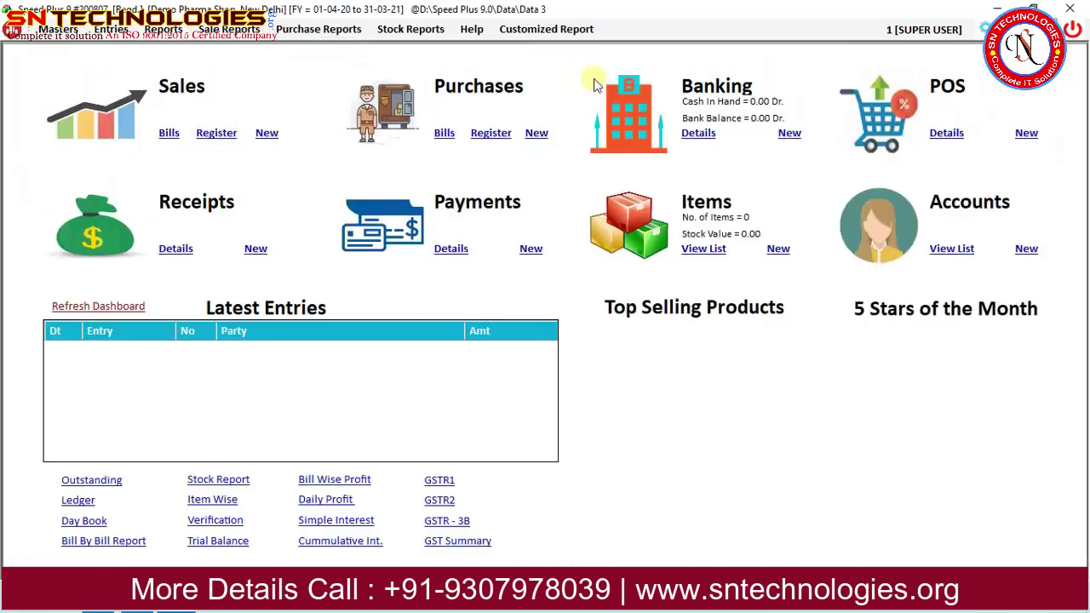
Check Lifeline Pharma's ledger showing 274.00 Dr, then open the Balance Sheet.
click(170, 34)
click(173, 217)
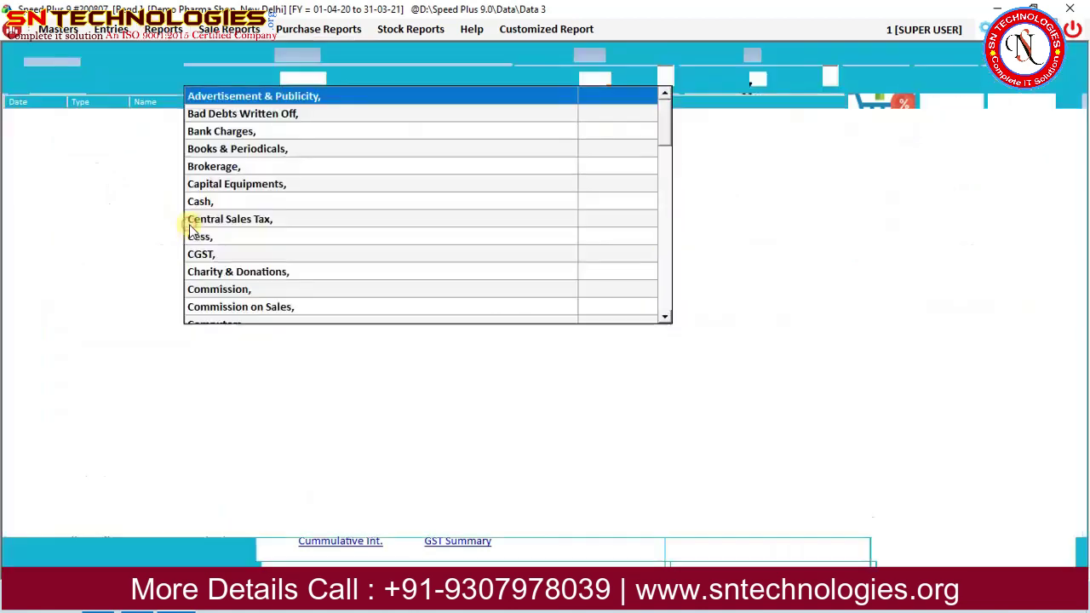
text(Li)
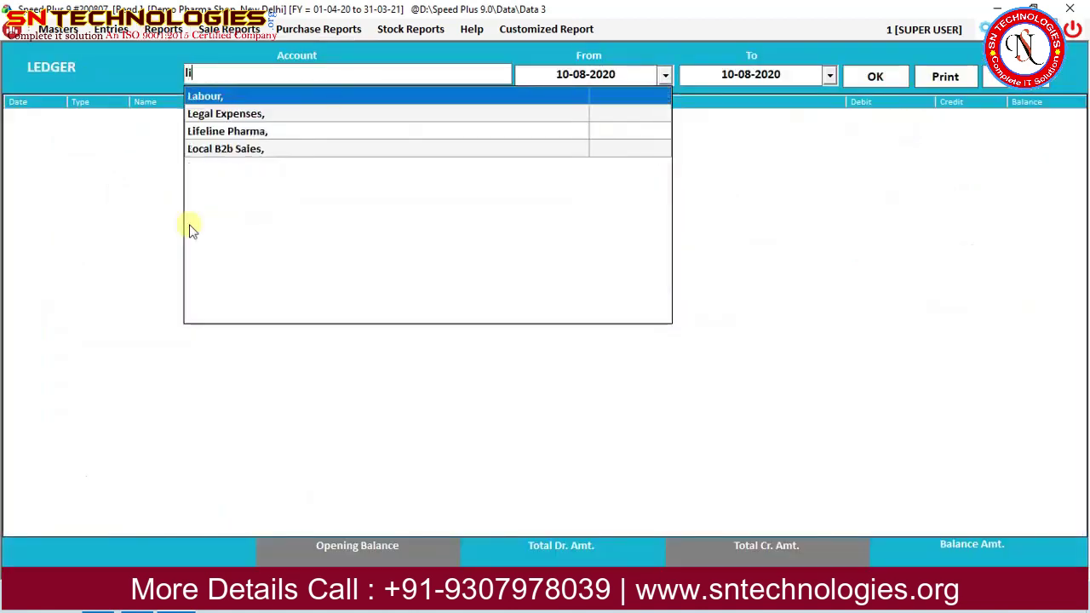
key(Return)
key(Return)
key(Return)
key(Return)
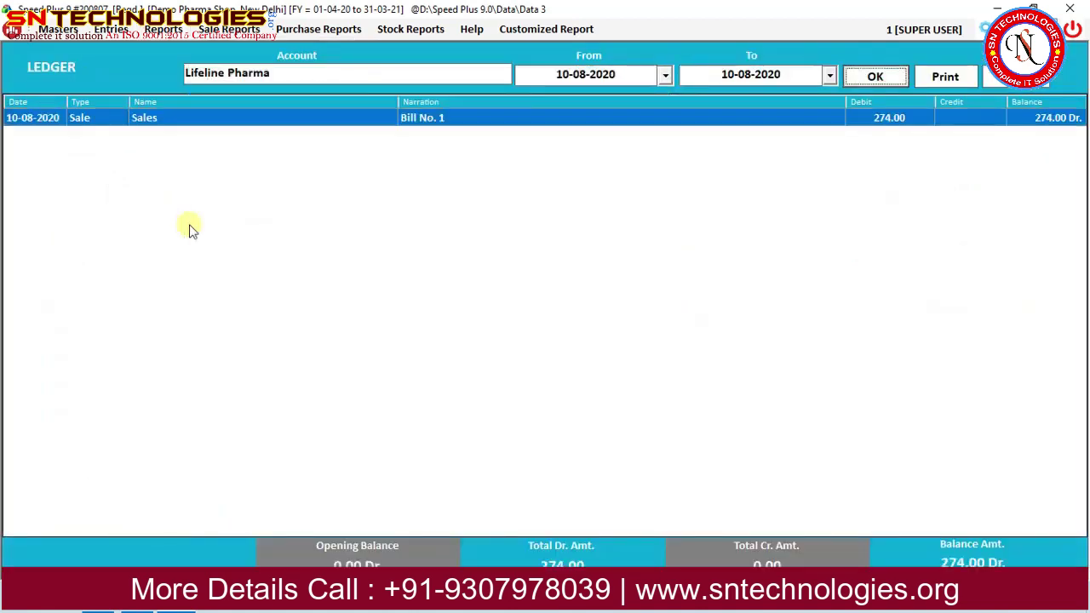
click(167, 31)
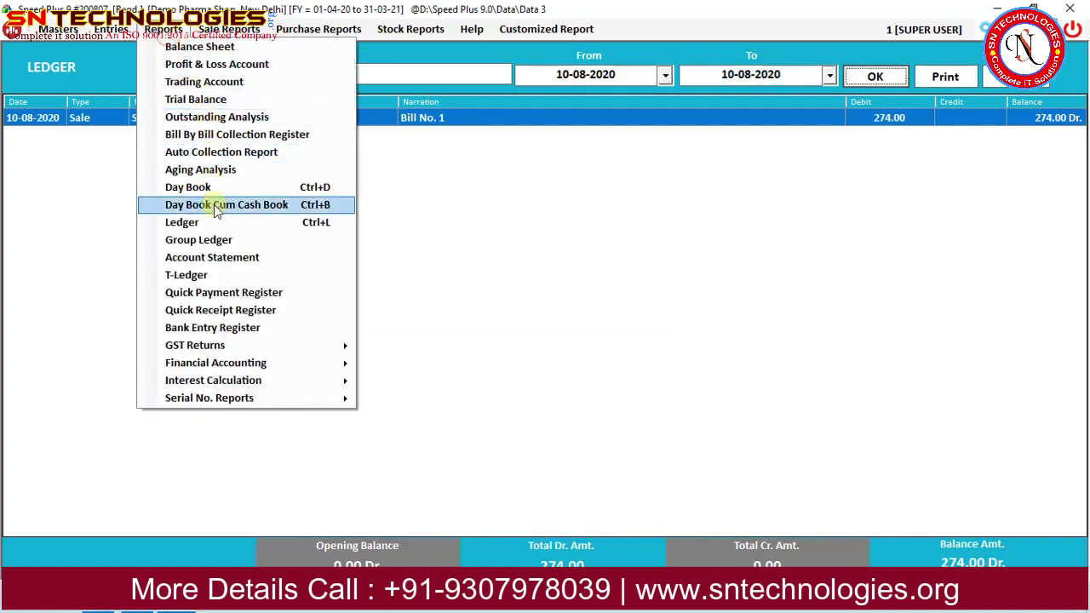
click(216, 48)
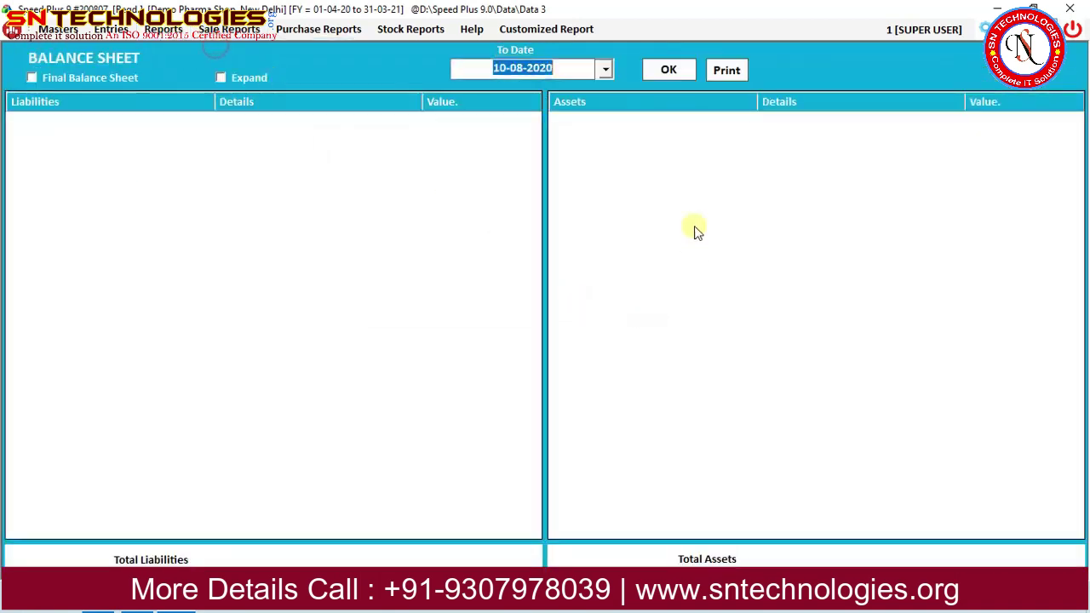
Load the balance sheet to 10-08-2020 and drill through Current Assets and Lifeline Pharma to bill 1's voucher.
click(670, 69)
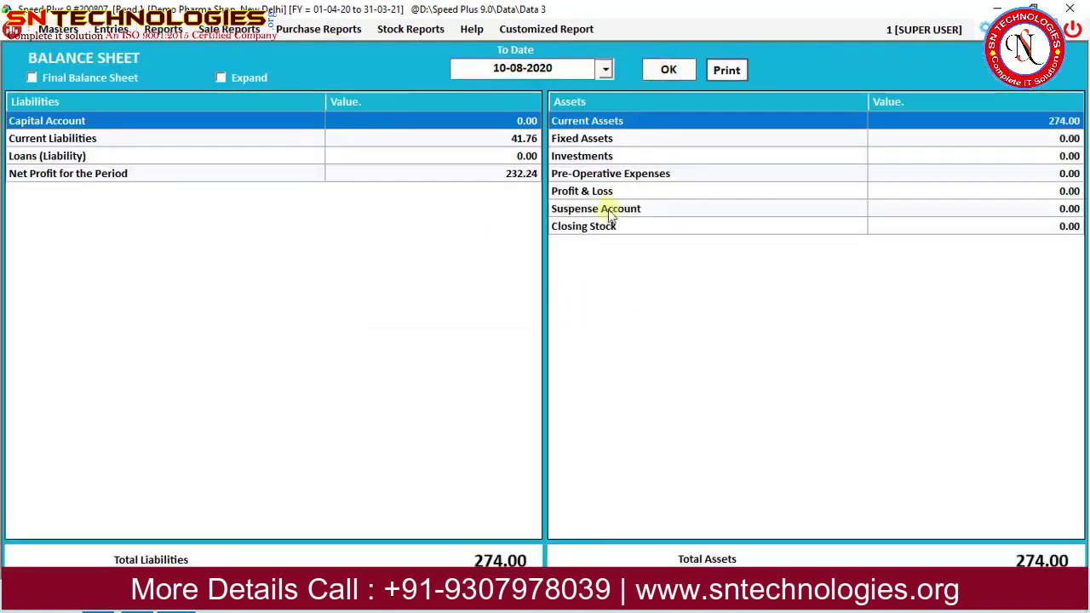
double_click(871, 120)
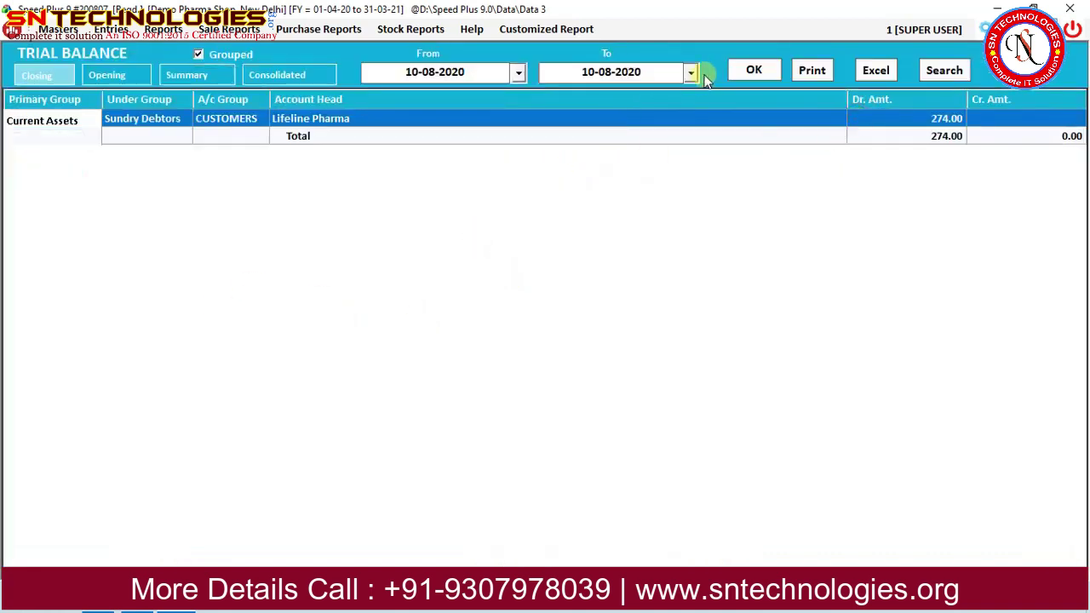
double_click(351, 121)
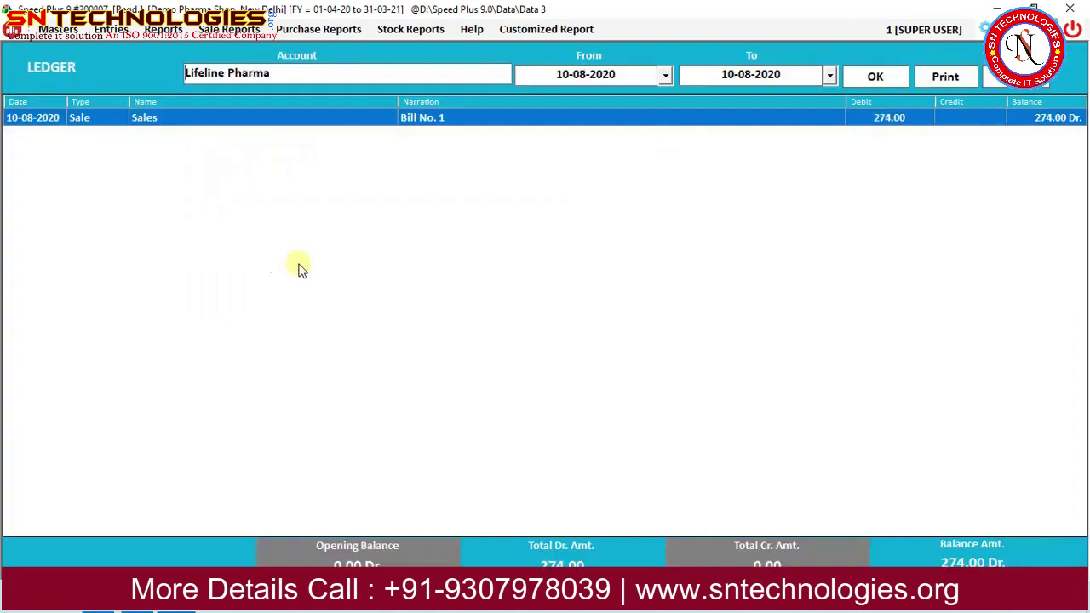
double_click(544, 126)
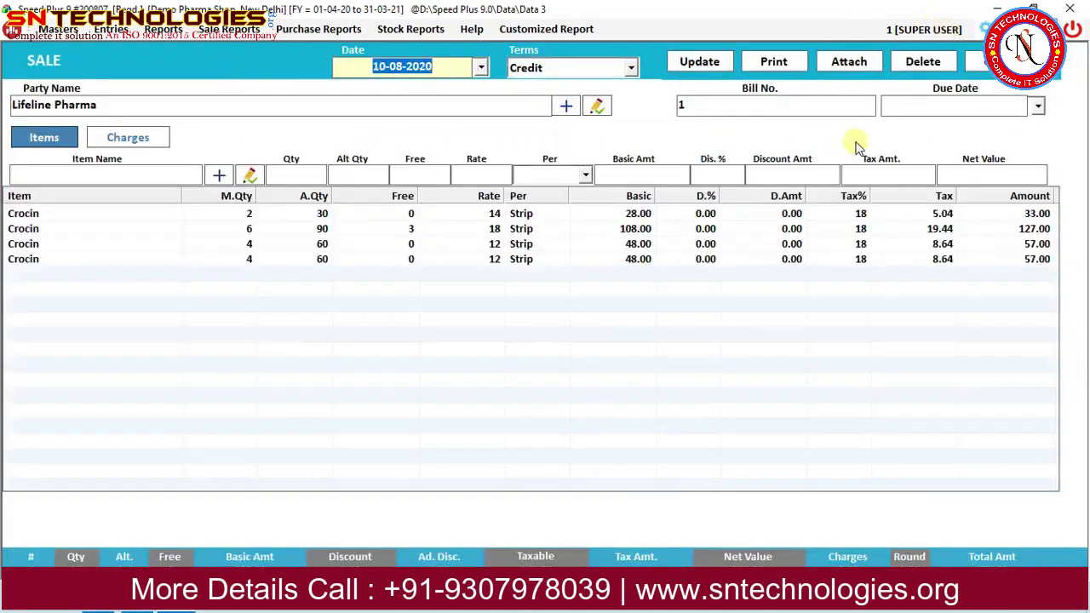
Exit bill 1 without saving, close the ledger, and open the Sale Register.
click(980, 64)
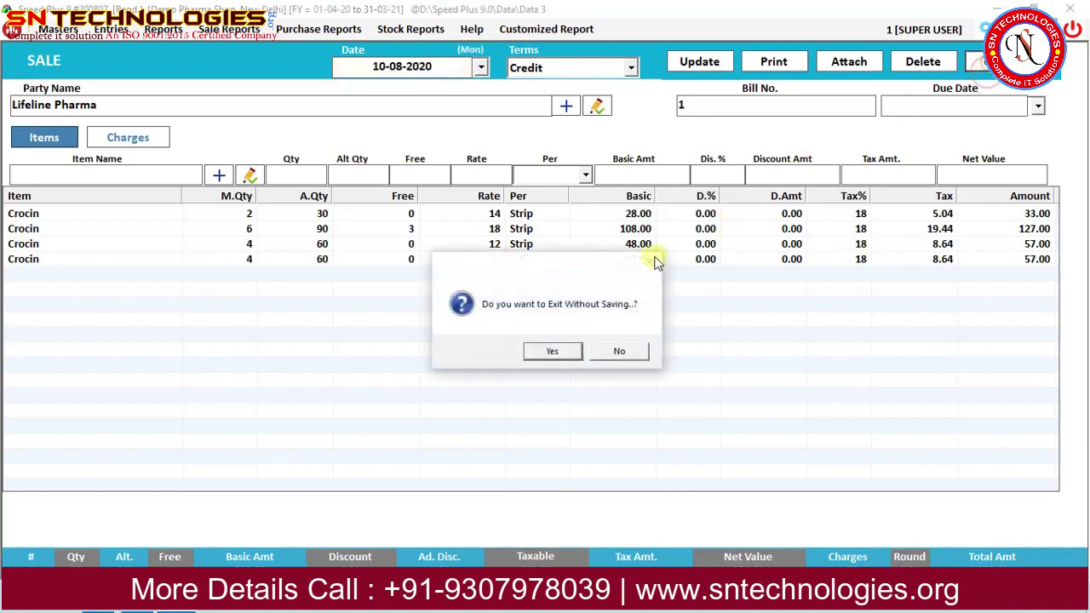
click(556, 355)
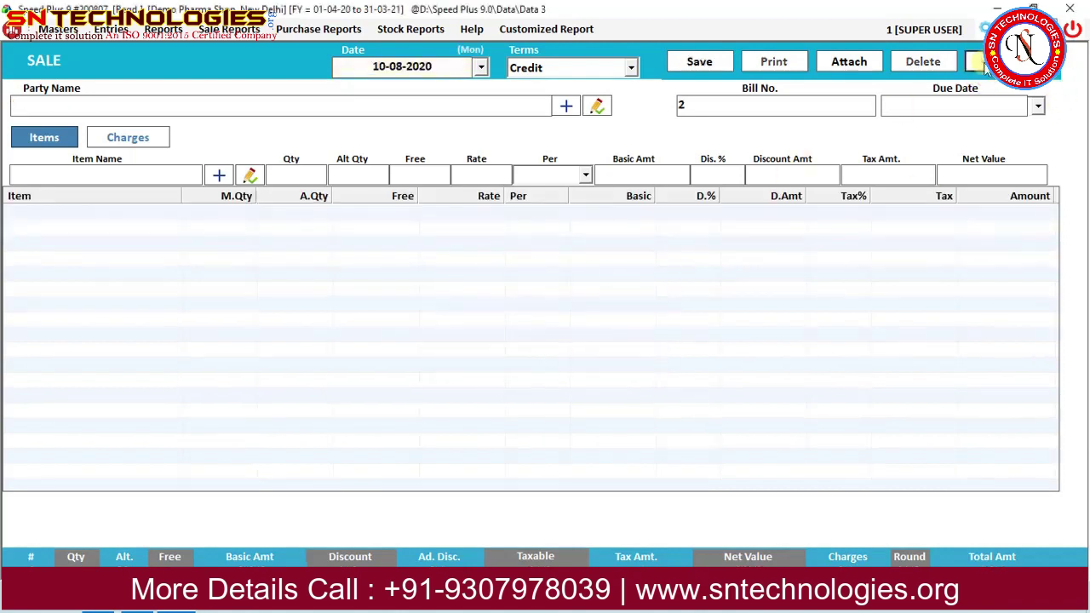
click(980, 65)
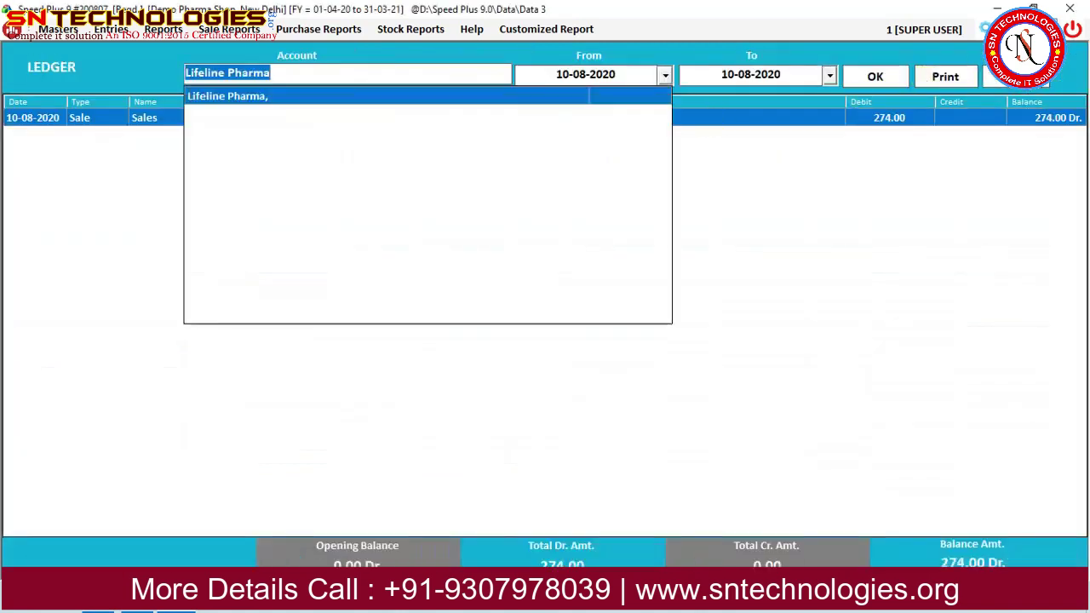
click(984, 73)
click(984, 72)
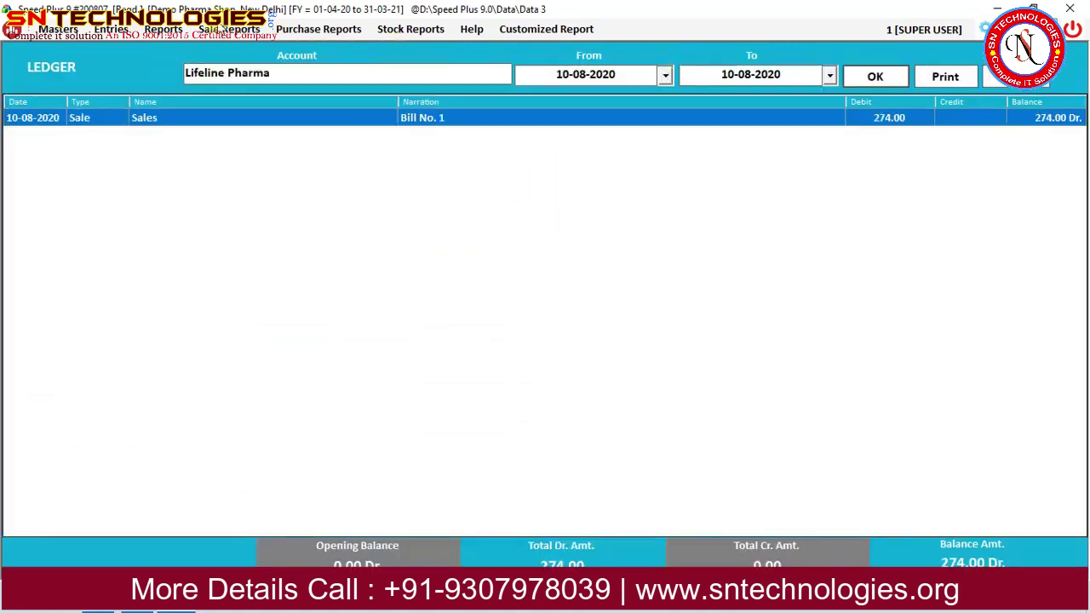
click(229, 29)
click(241, 48)
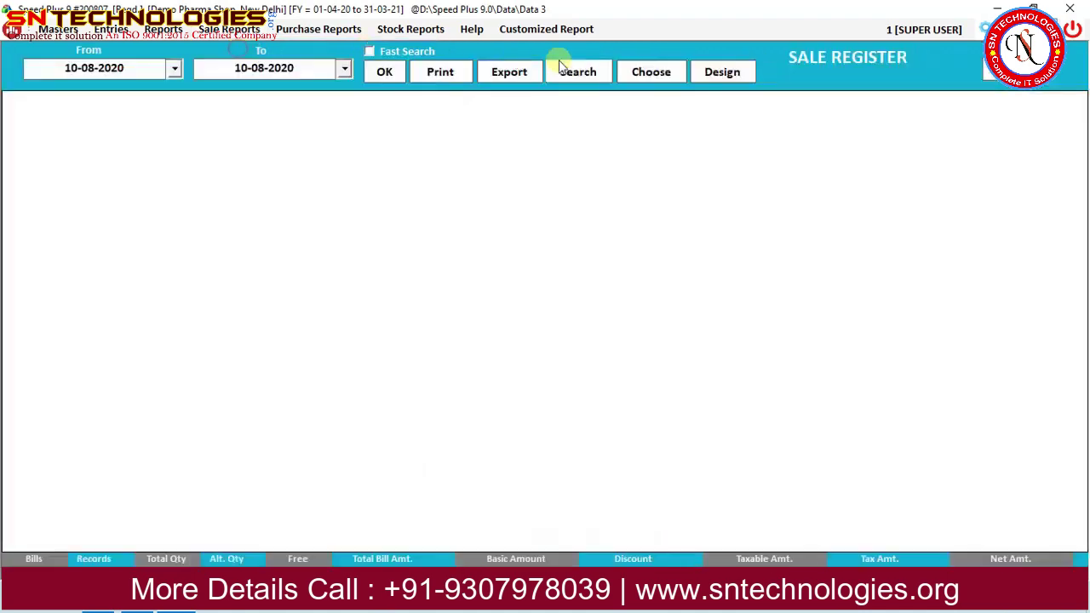
Load the day's sale register and the bill-wise profit report for 10-08-2020.
click(384, 71)
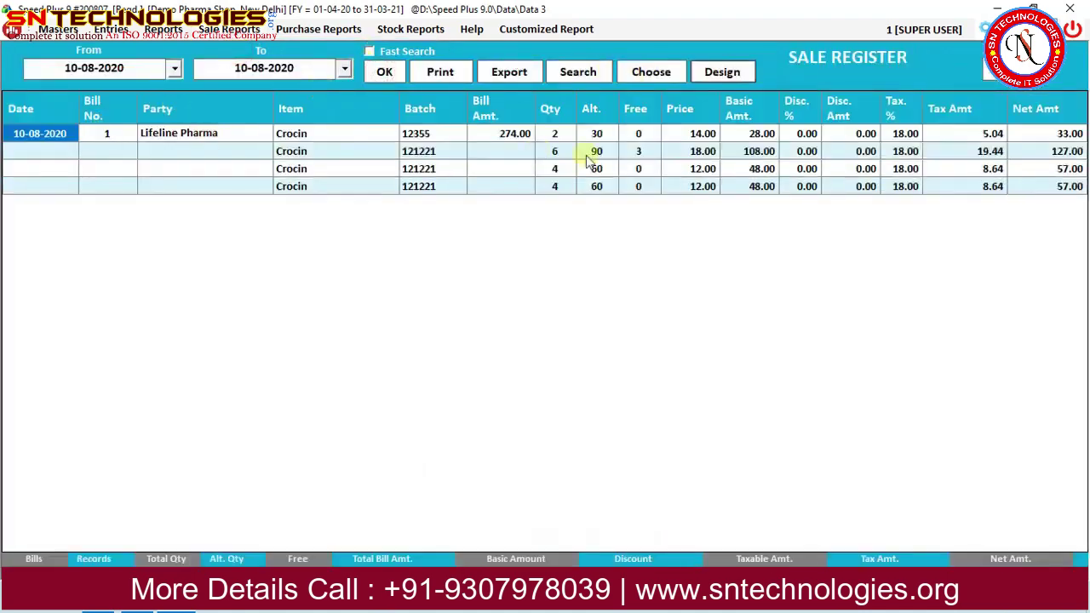
click(223, 32)
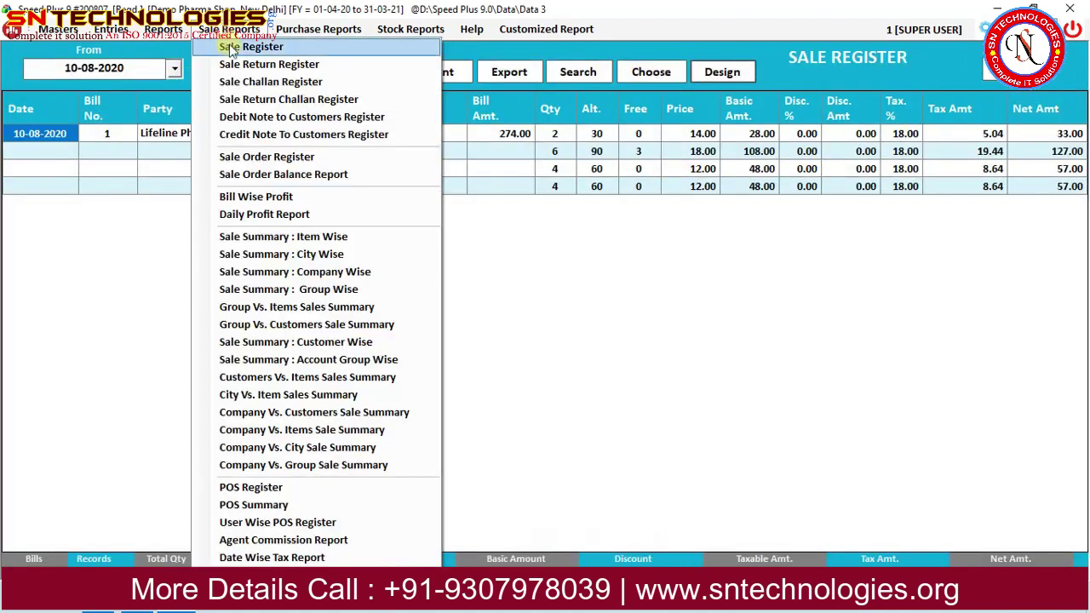
click(276, 200)
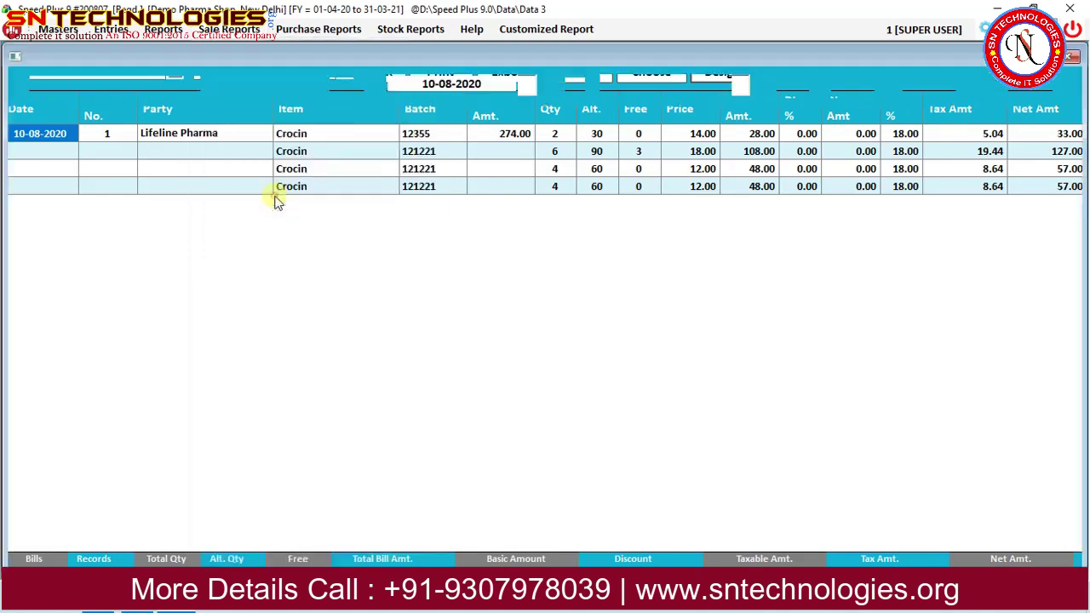
click(787, 65)
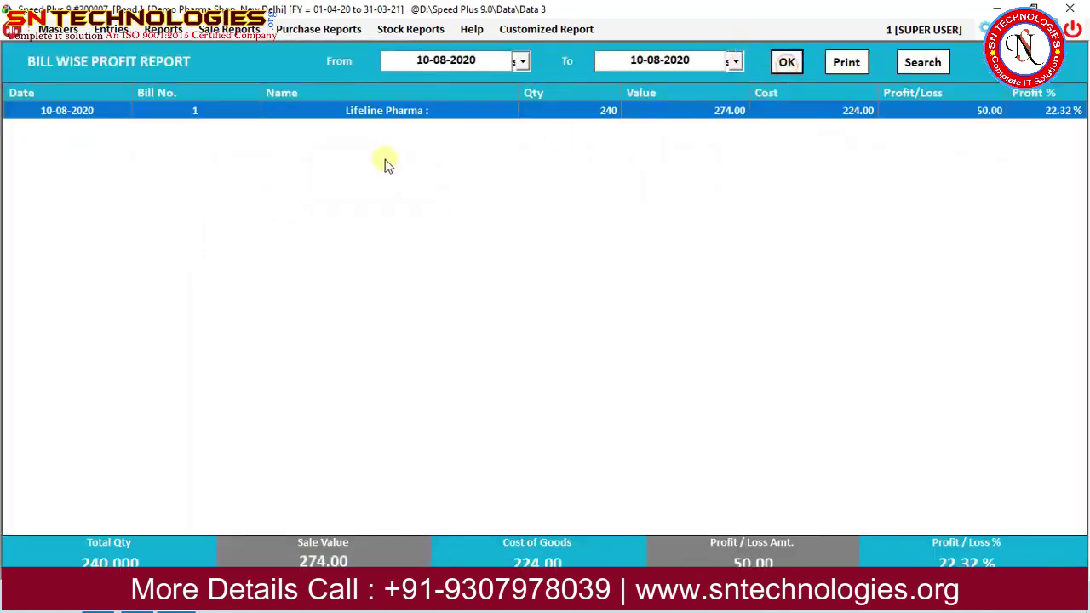
View the daily profit report, then open the item-wise sale summary.
click(226, 31)
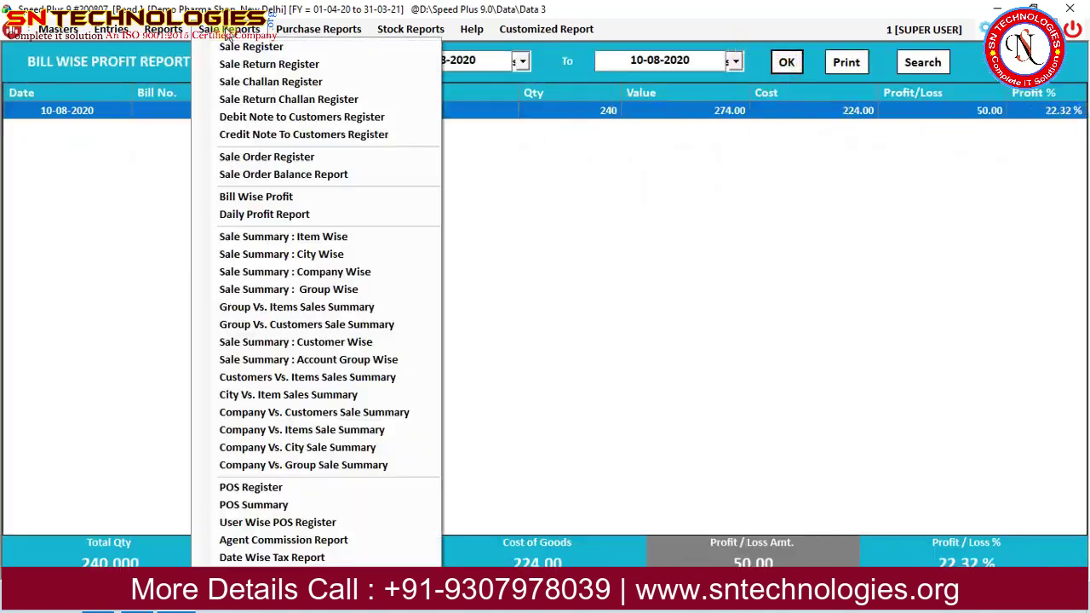
click(216, 220)
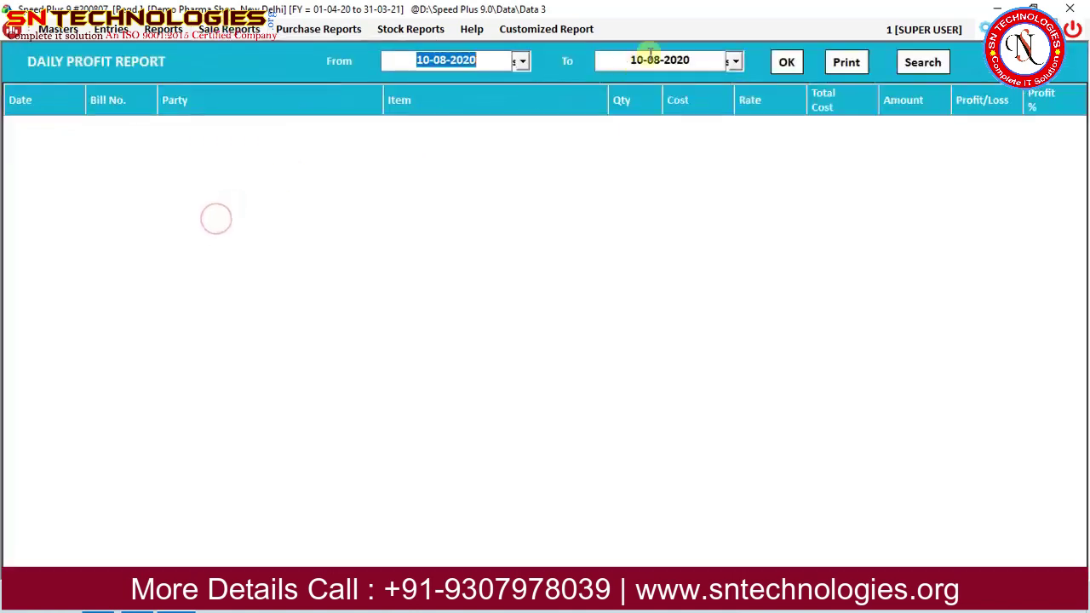
click(781, 62)
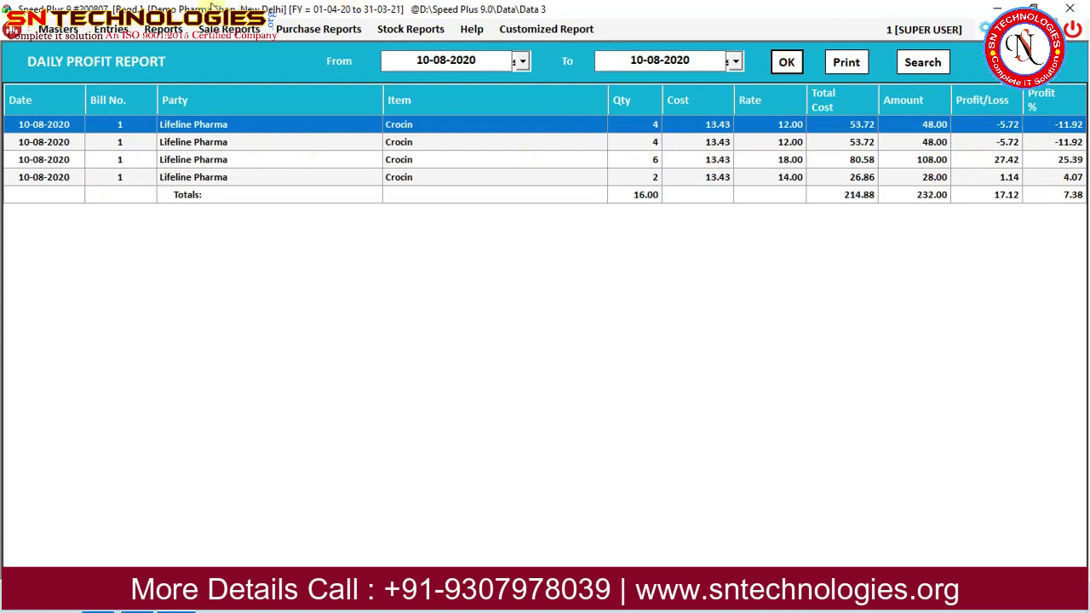
click(228, 29)
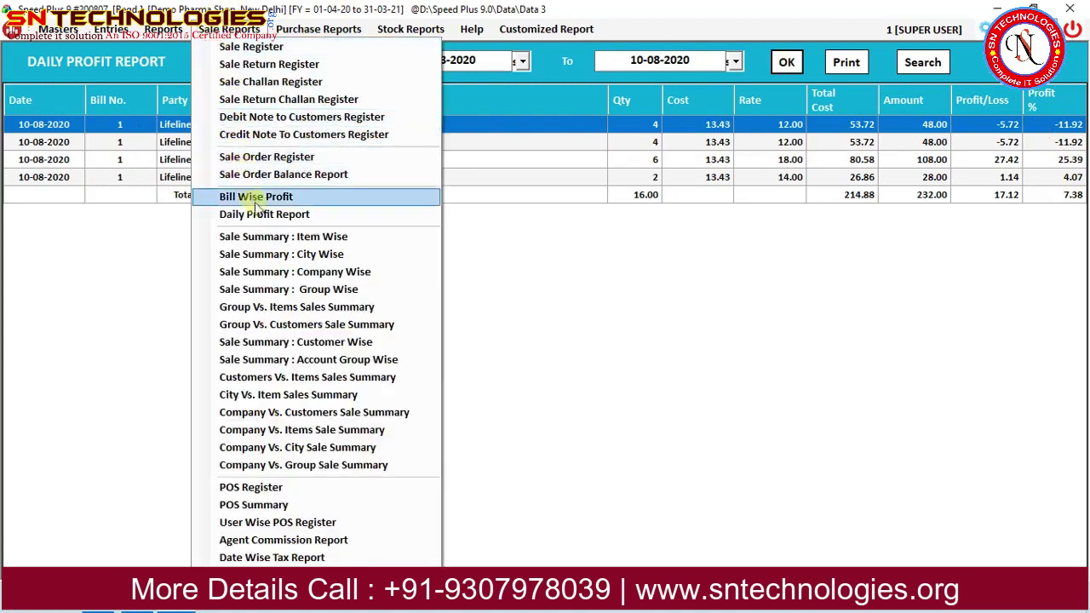
click(271, 237)
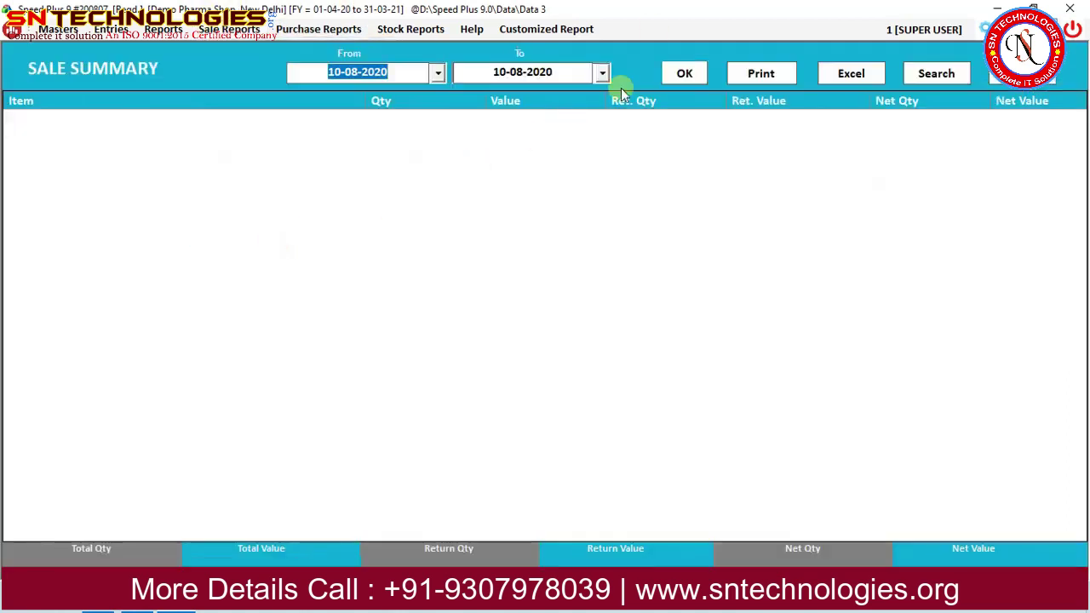
Load the item-wise and city-wise sale summaries for 10-08-2020.
click(683, 77)
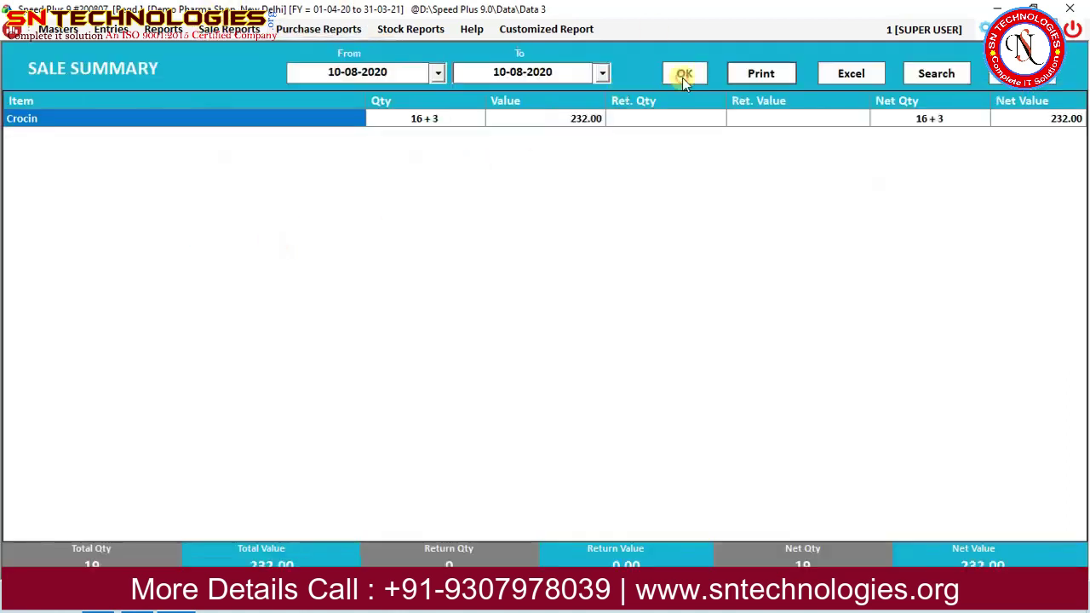
click(232, 31)
click(263, 254)
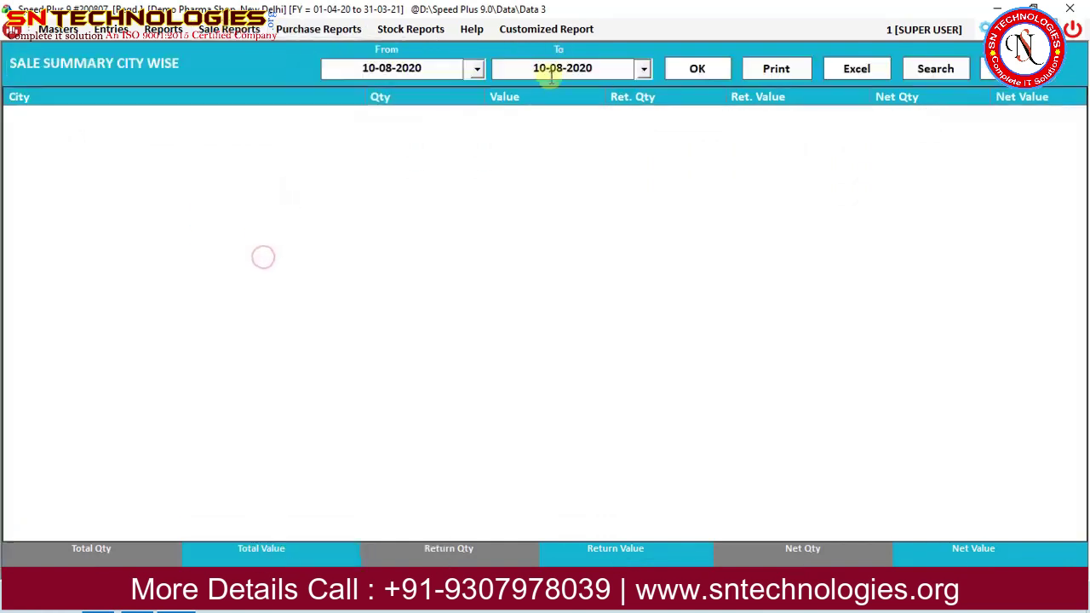
click(697, 71)
Load the company-wise sale summary for the same date.
click(162, 29)
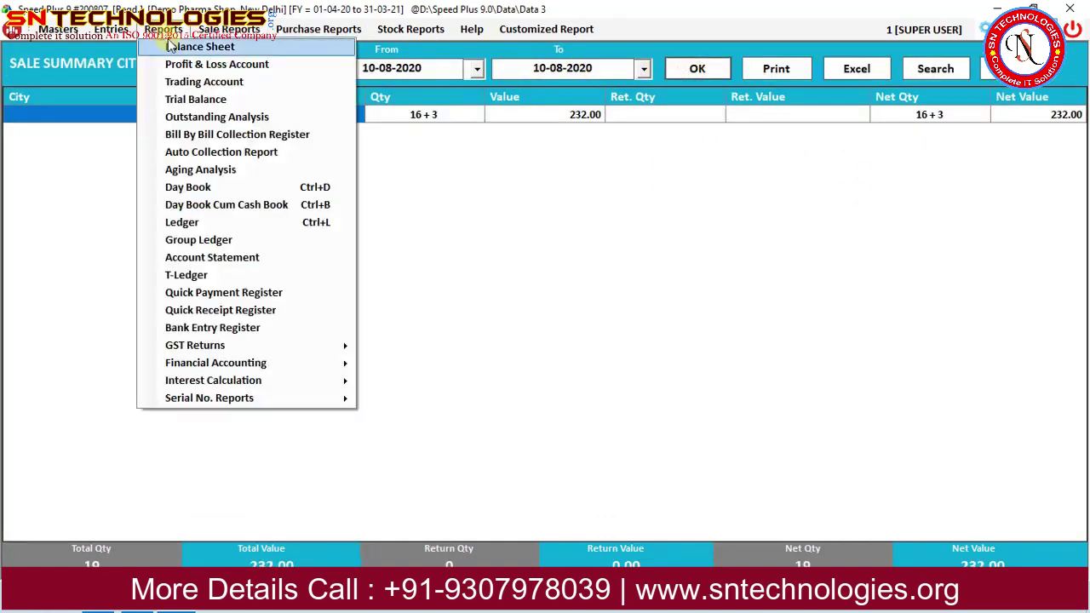
mouse_move(230, 29)
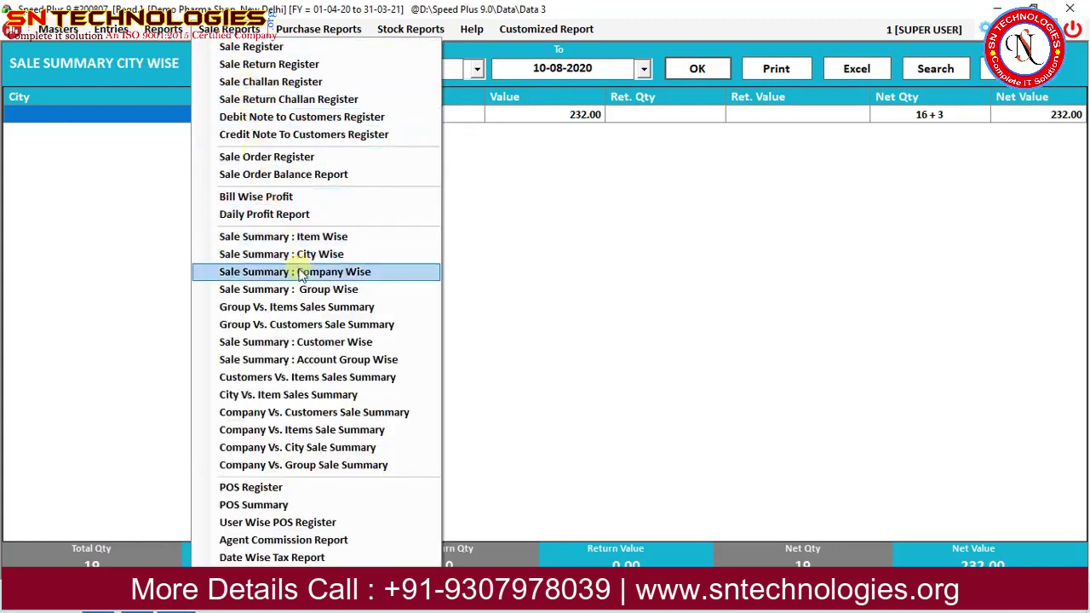
click(298, 269)
click(697, 68)
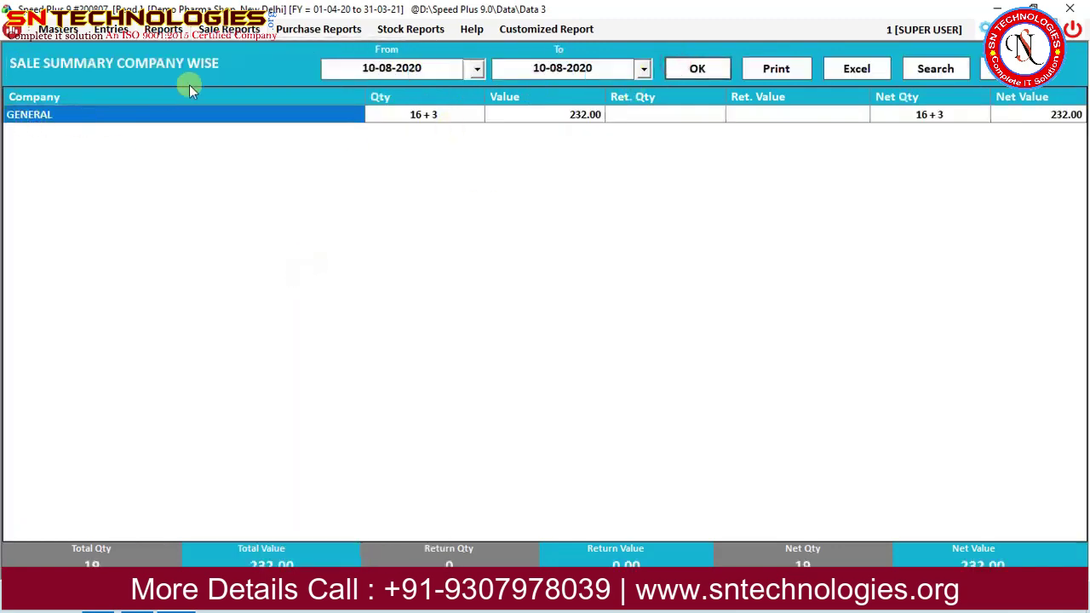
Load the group-wise sale summary showing General at 16 + 3 qty, 232.00.
click(254, 32)
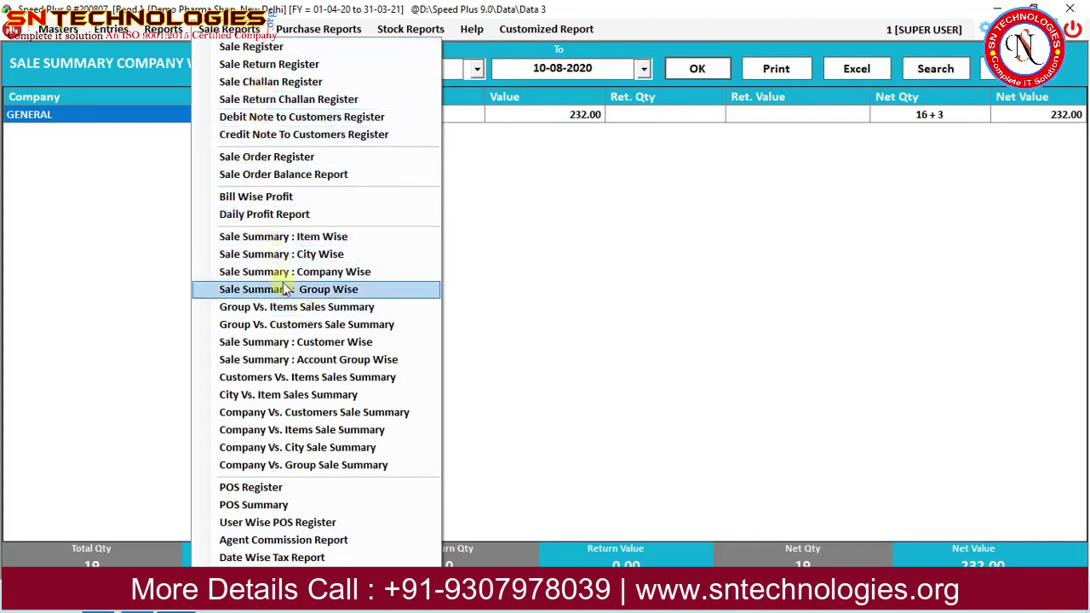
click(286, 292)
click(701, 71)
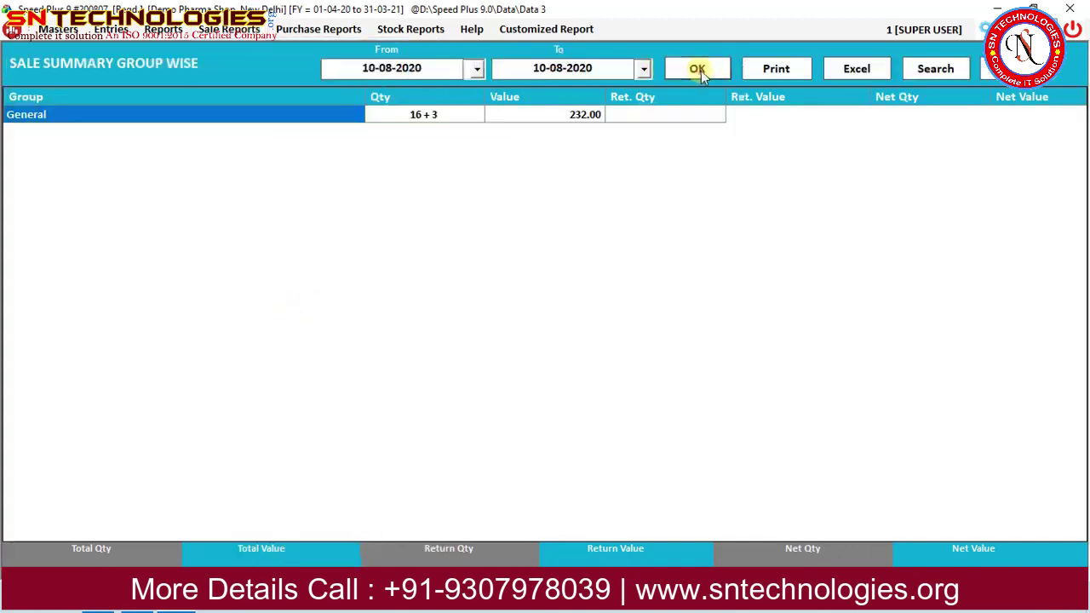
click(243, 31)
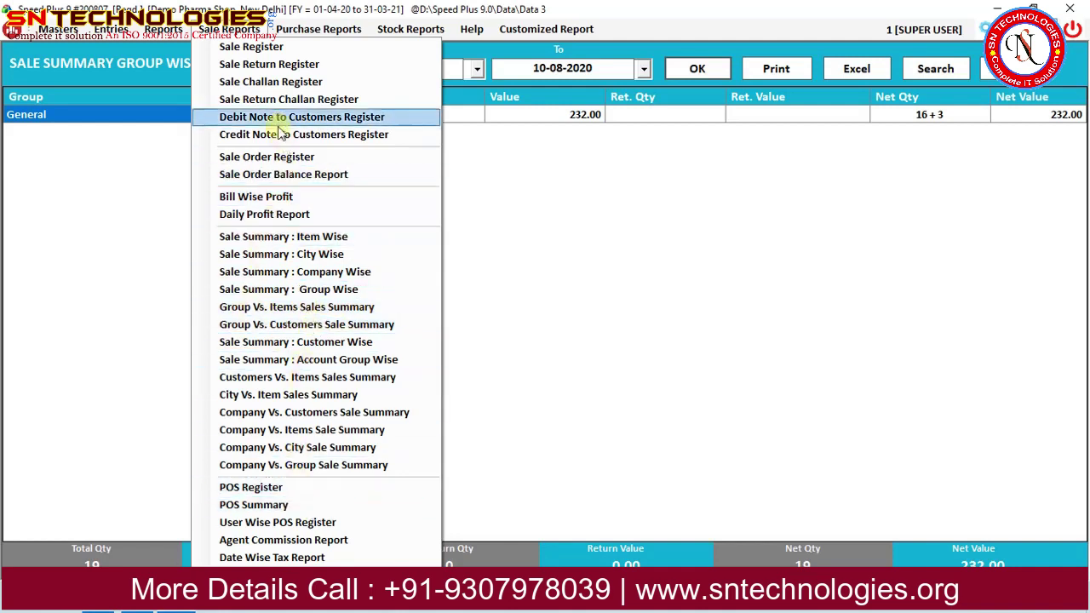
mouse_move(319, 29)
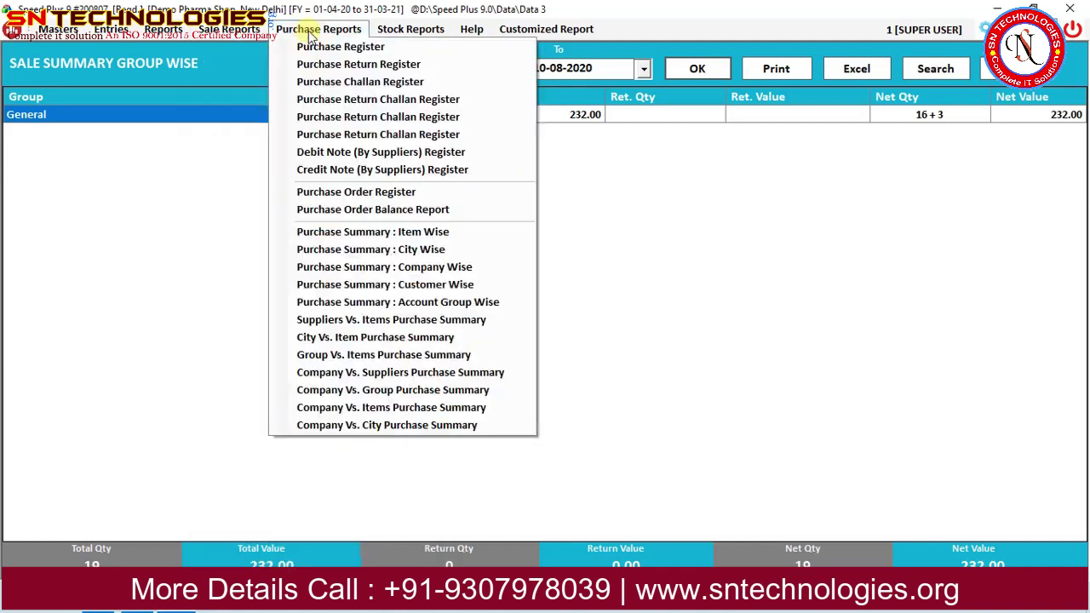
Load the stock report for 10-08-2020.
click(420, 44)
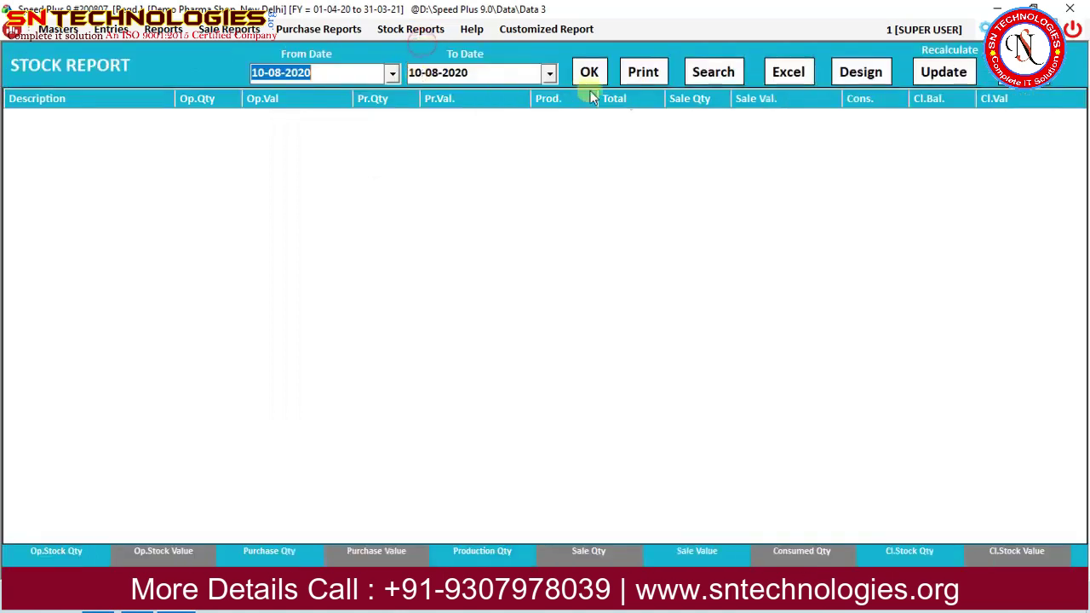
click(588, 74)
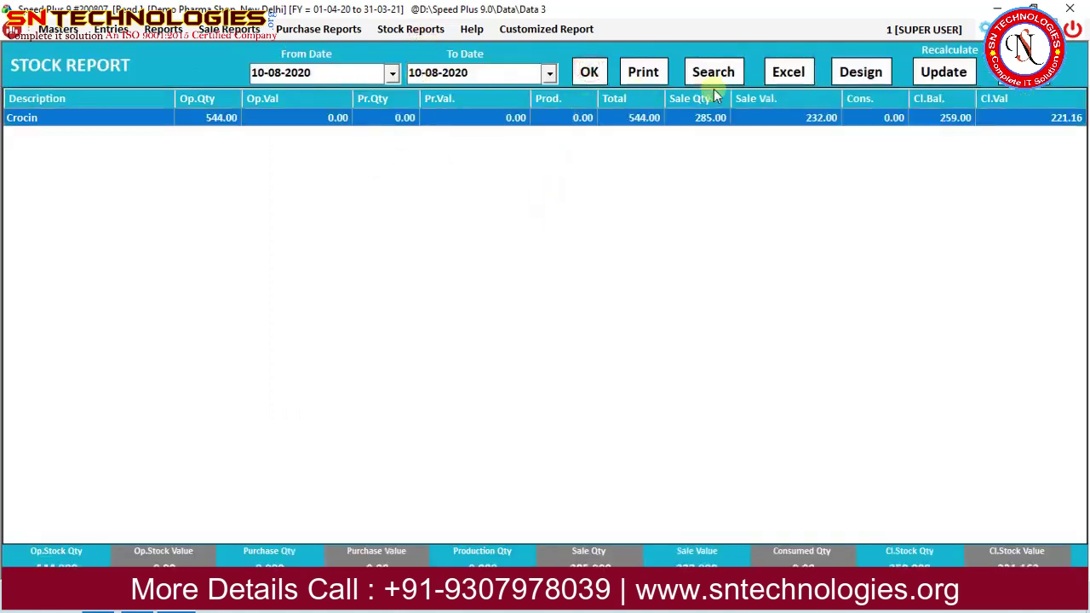
click(165, 31)
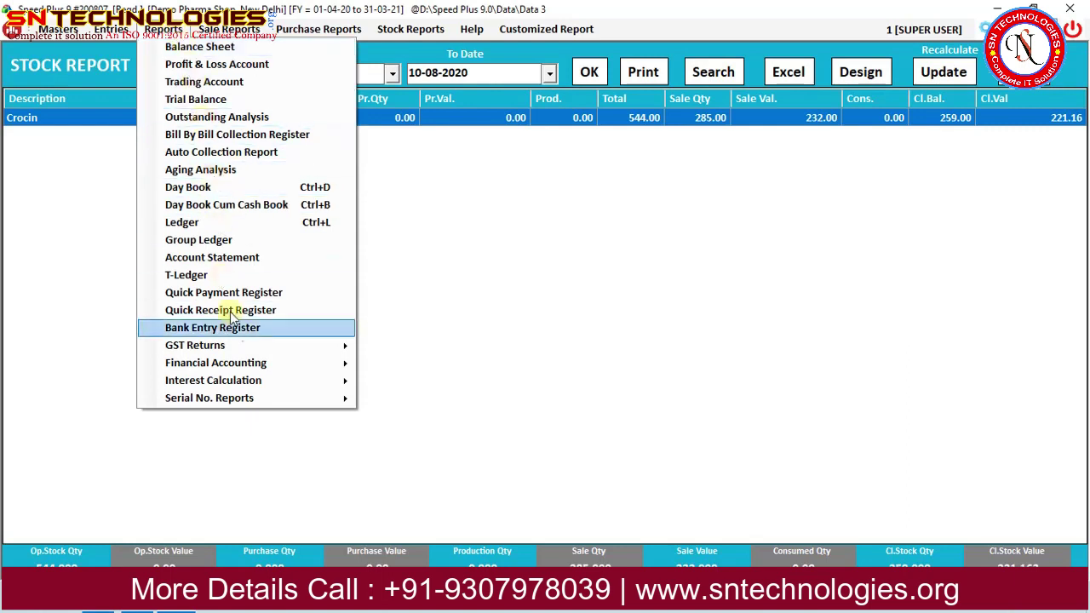
Review the GSTR-1 B2B and B2C-small invoice reports, then bring up Options.
mouse_move(251, 349)
click(434, 350)
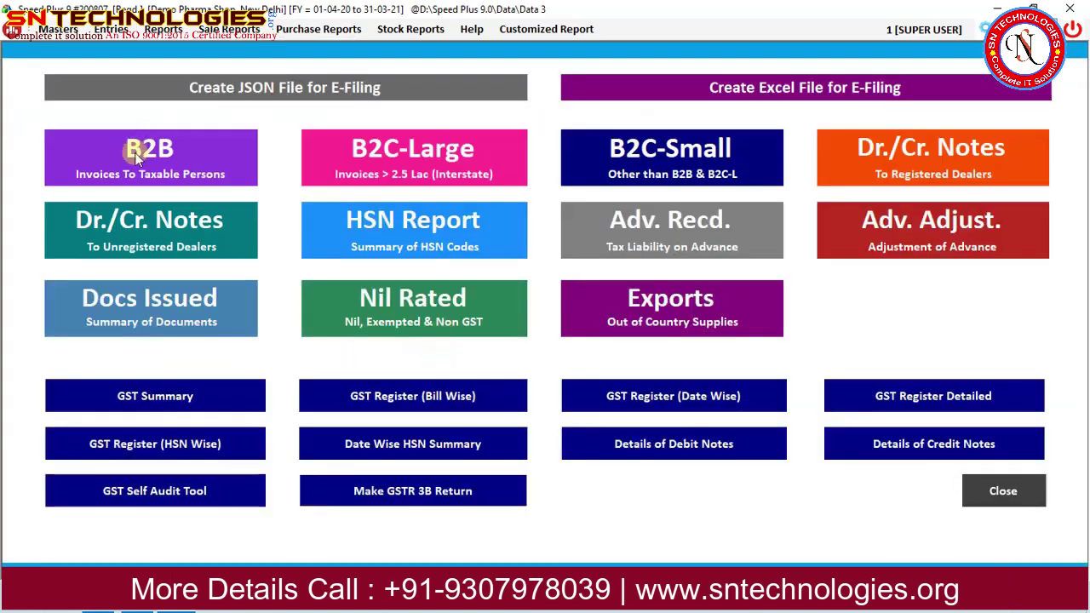
click(134, 153)
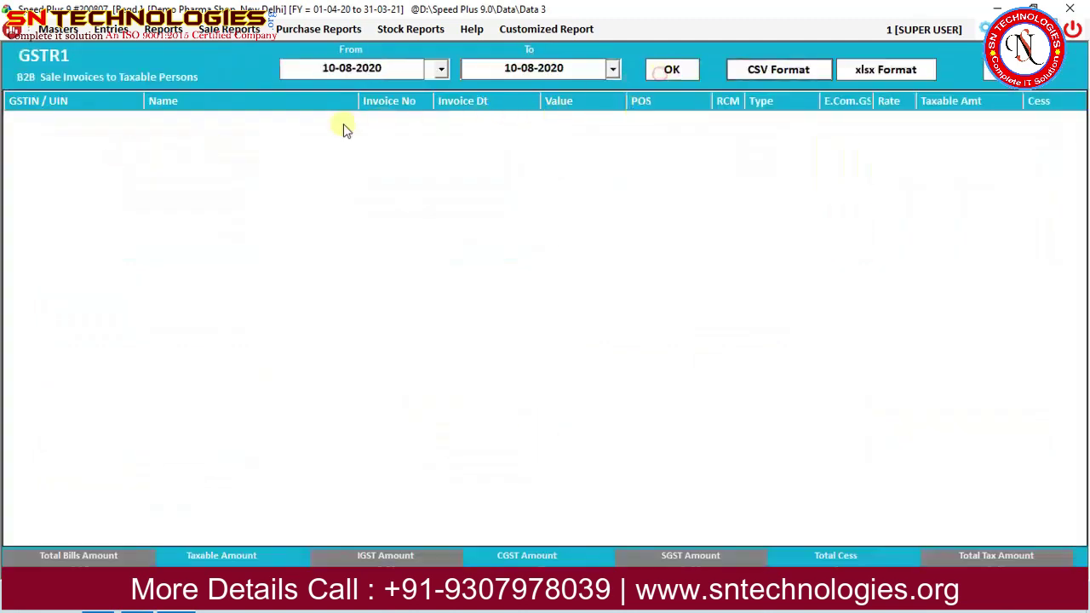
click(1010, 69)
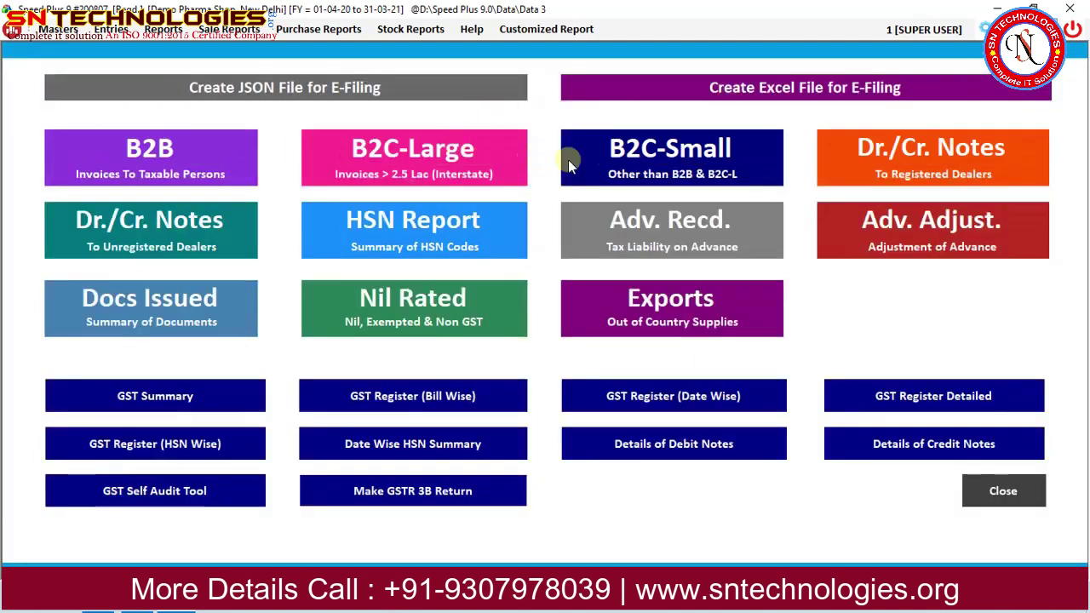
click(568, 160)
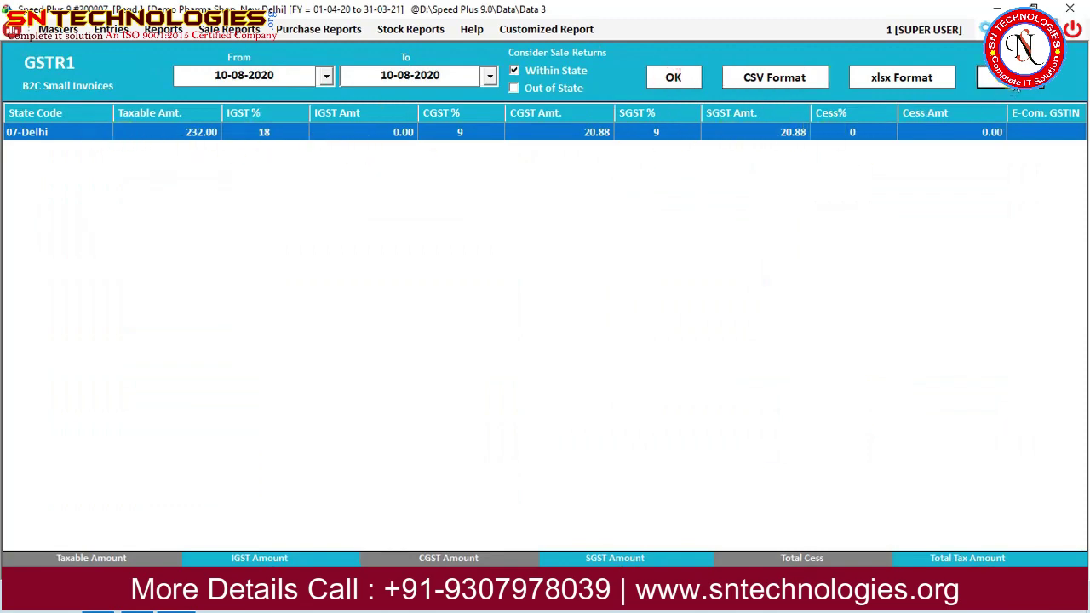
click(1010, 75)
click(1002, 490)
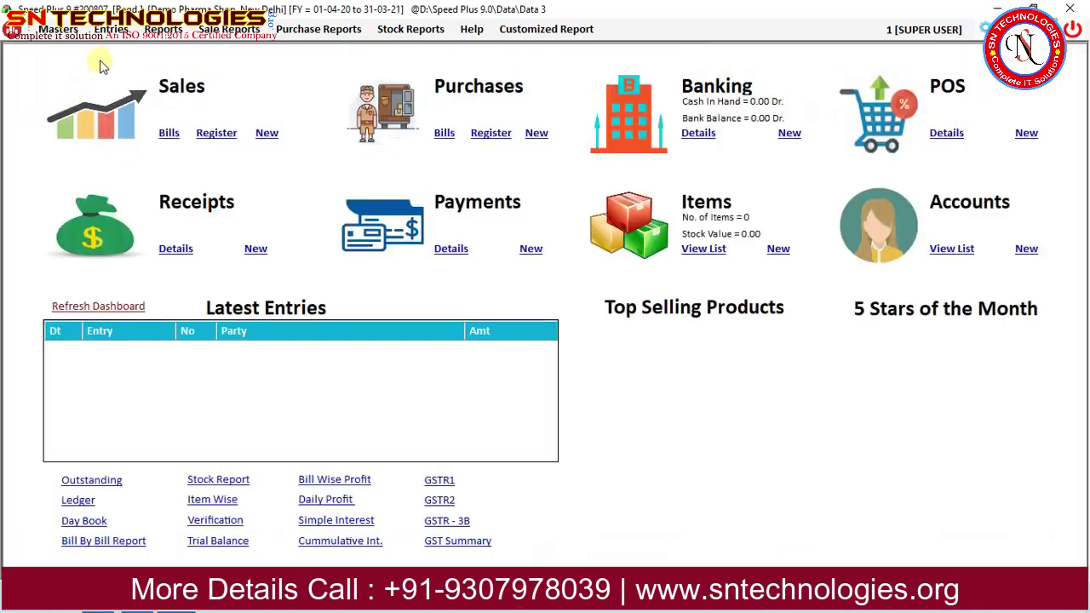
click(111, 29)
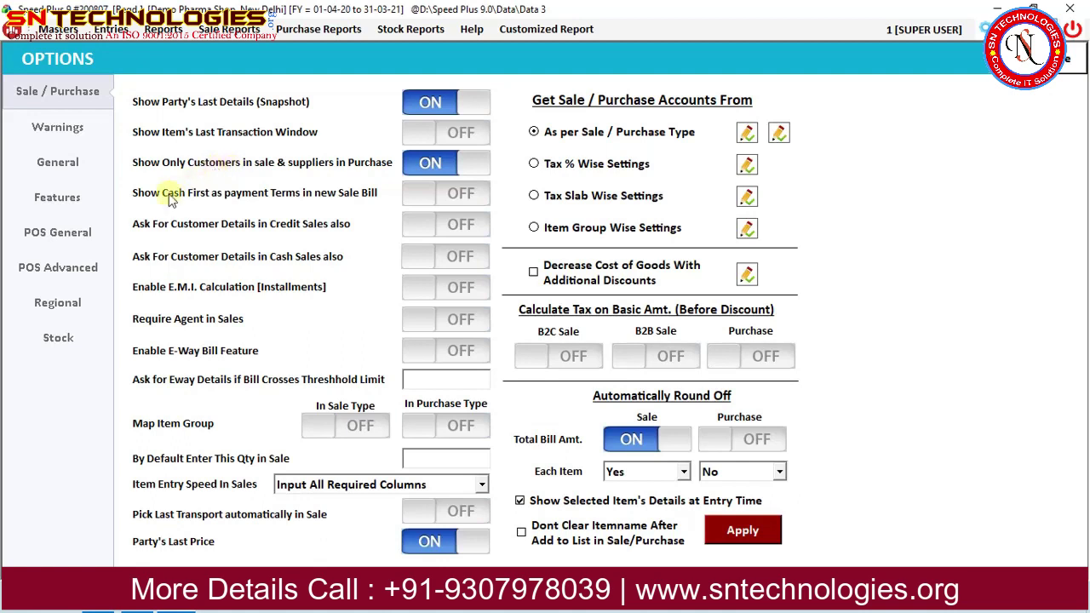
In POS General, enable customer-detail prompts, cash tendered = net bill, and packs-and-loose, then apply.
click(58, 235)
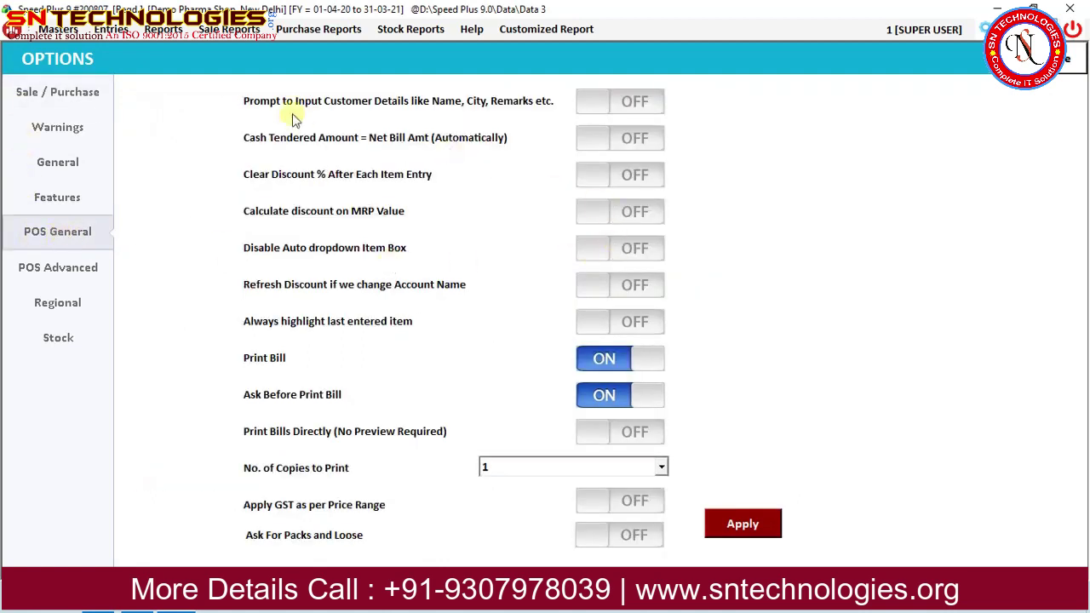
click(643, 102)
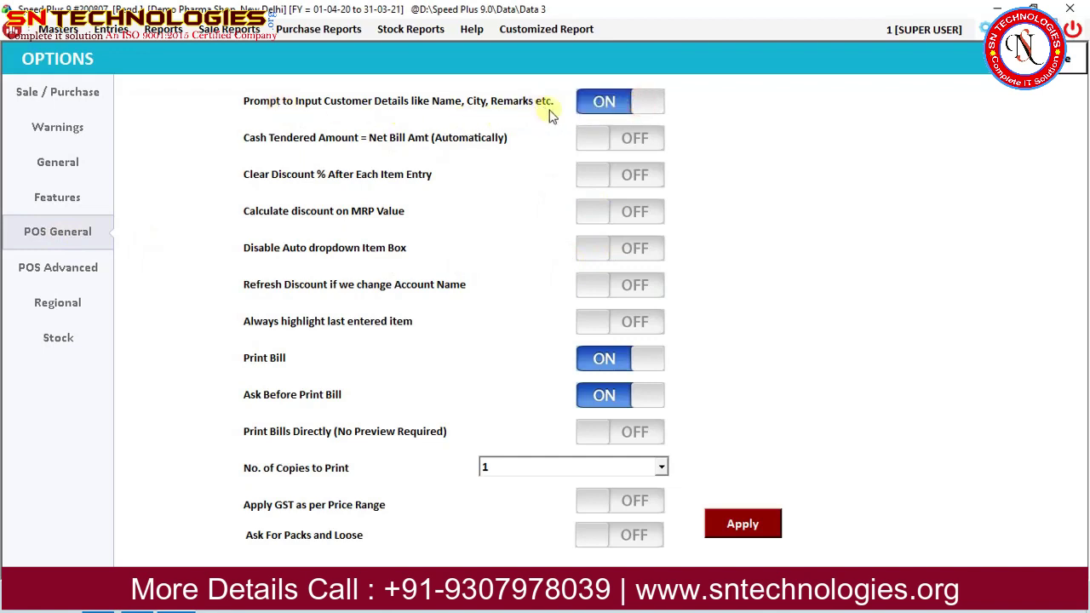
click(637, 141)
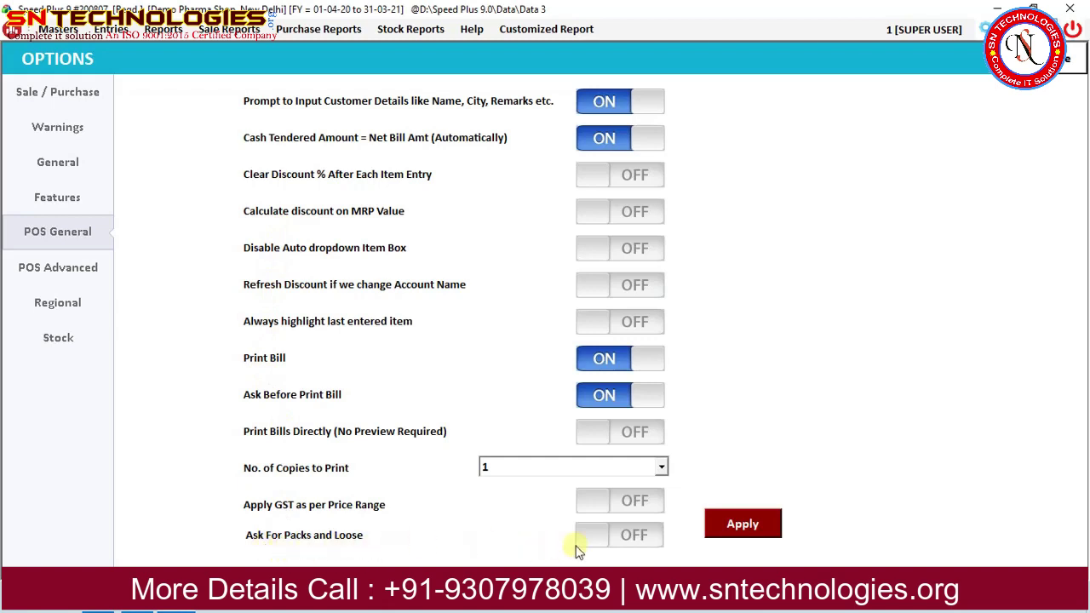
click(643, 539)
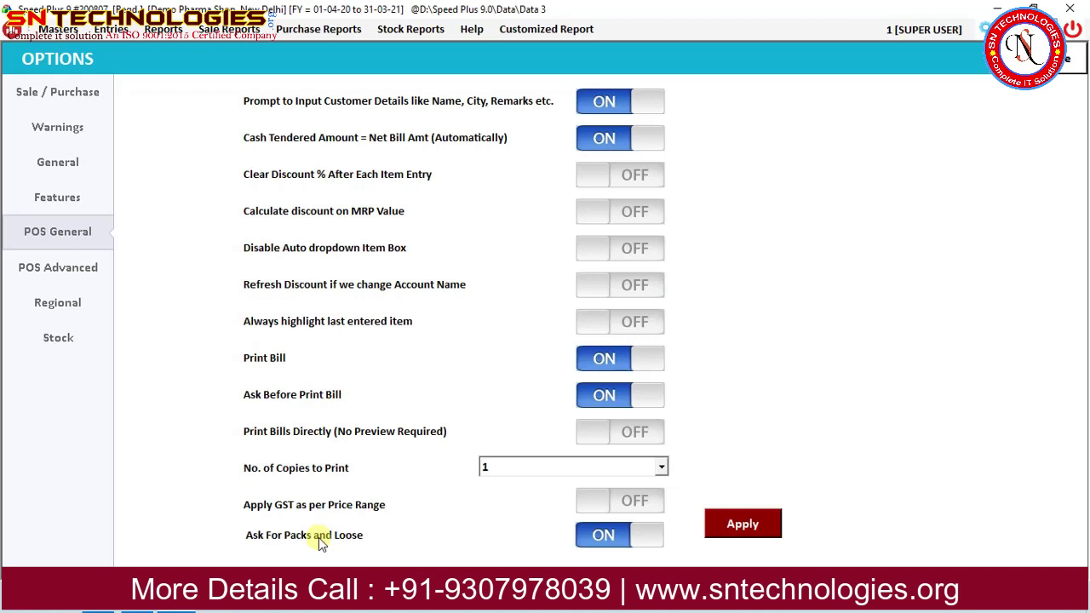
click(739, 524)
click(545, 343)
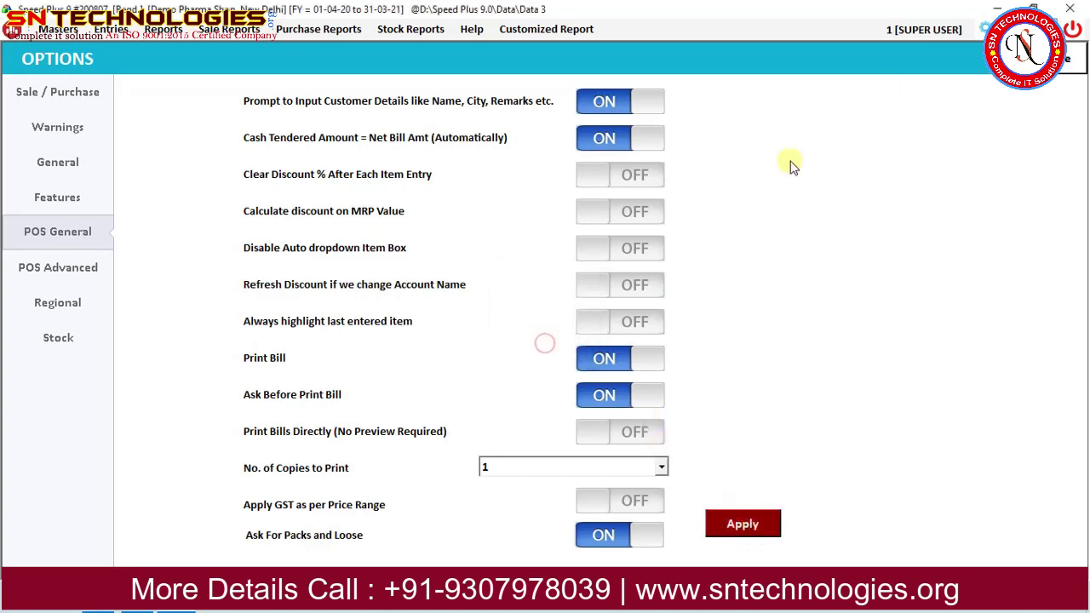
key(Escape)
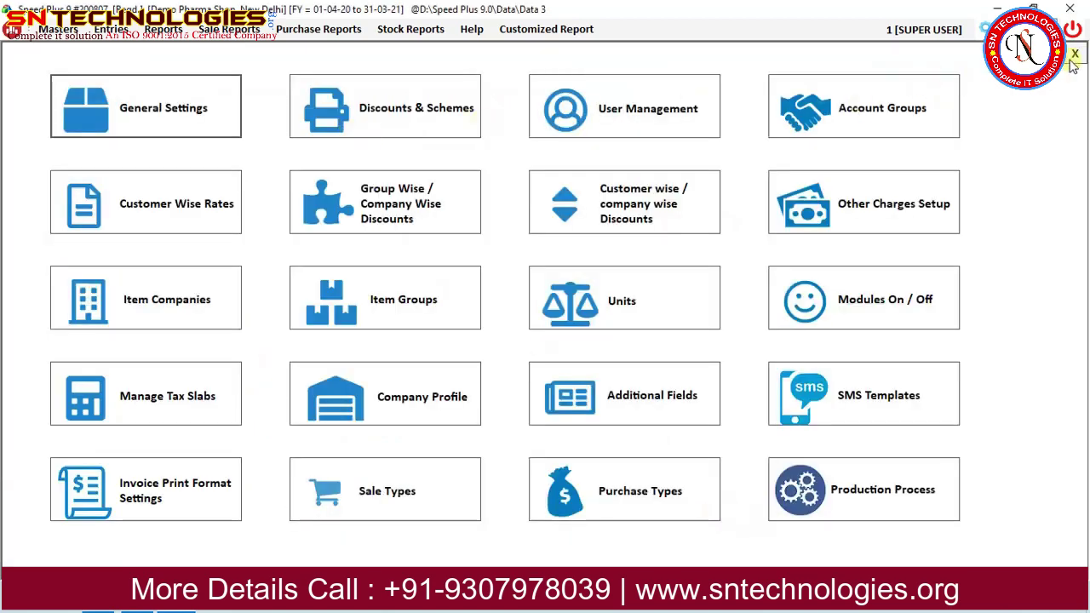
Start a new Cash POS bill from the POS bill book.
click(1074, 55)
click(111, 29)
click(130, 66)
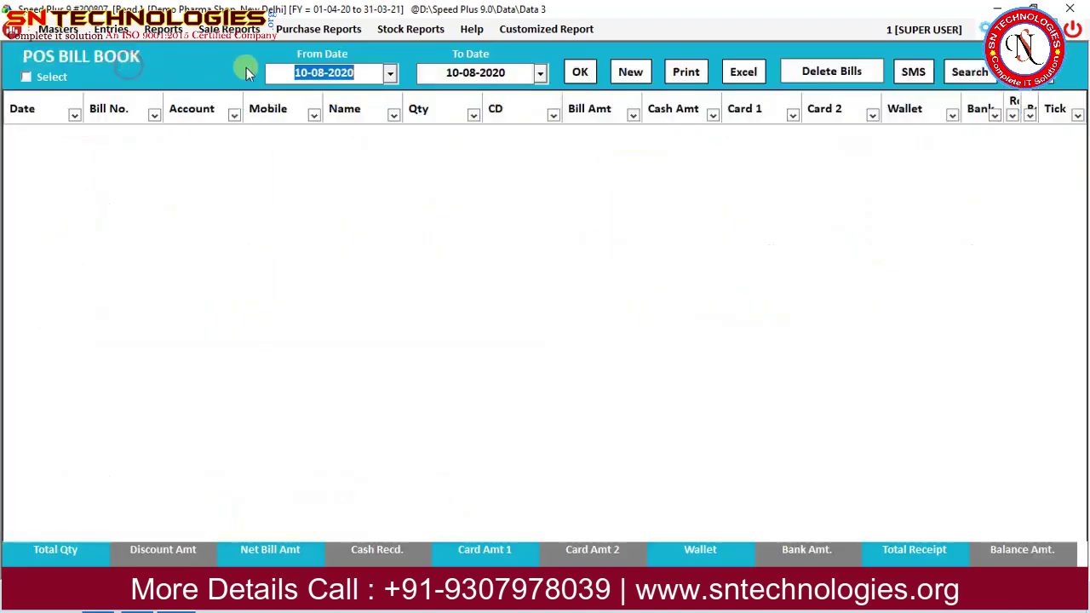
click(633, 72)
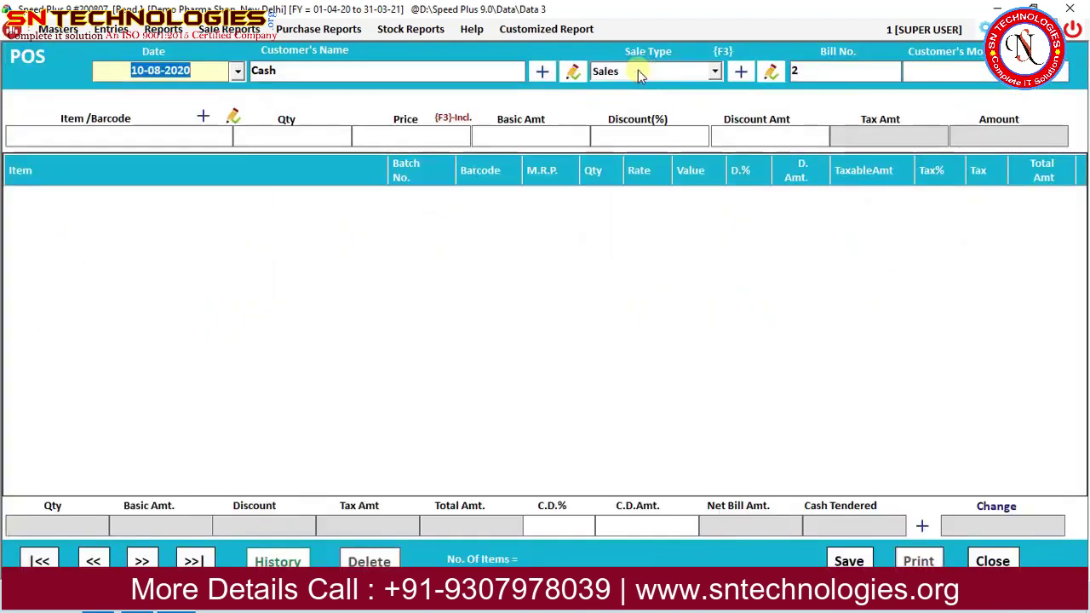
key(Return)
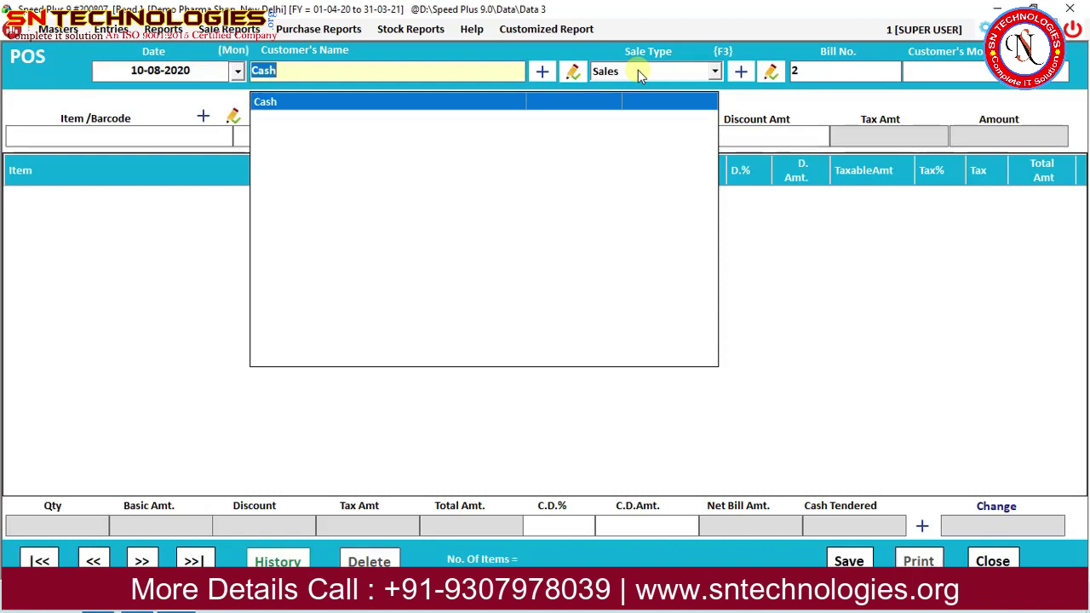
key(Return)
key(Return)
key(Return)
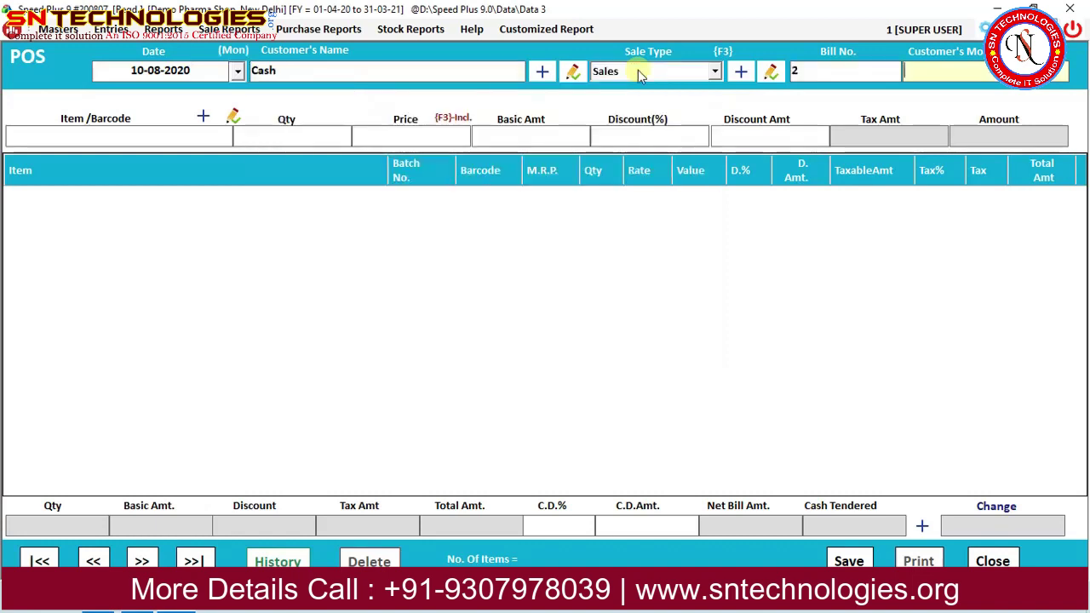
Enter the customer's mobile number, name, city, referring doctor and Ref. No. 239.
key(Return)
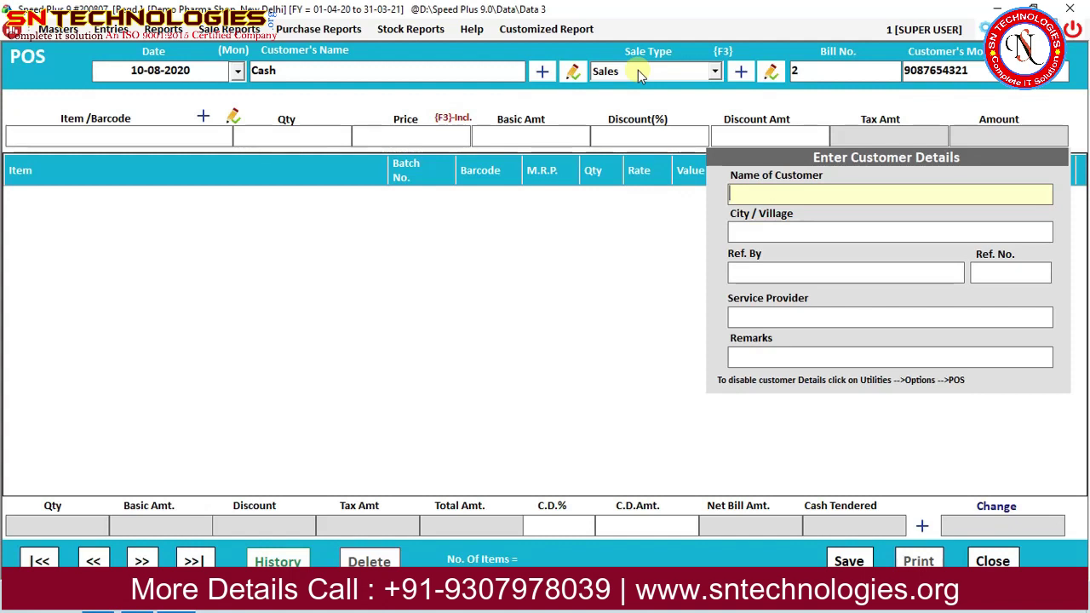
text(Ramke)
key(Return)
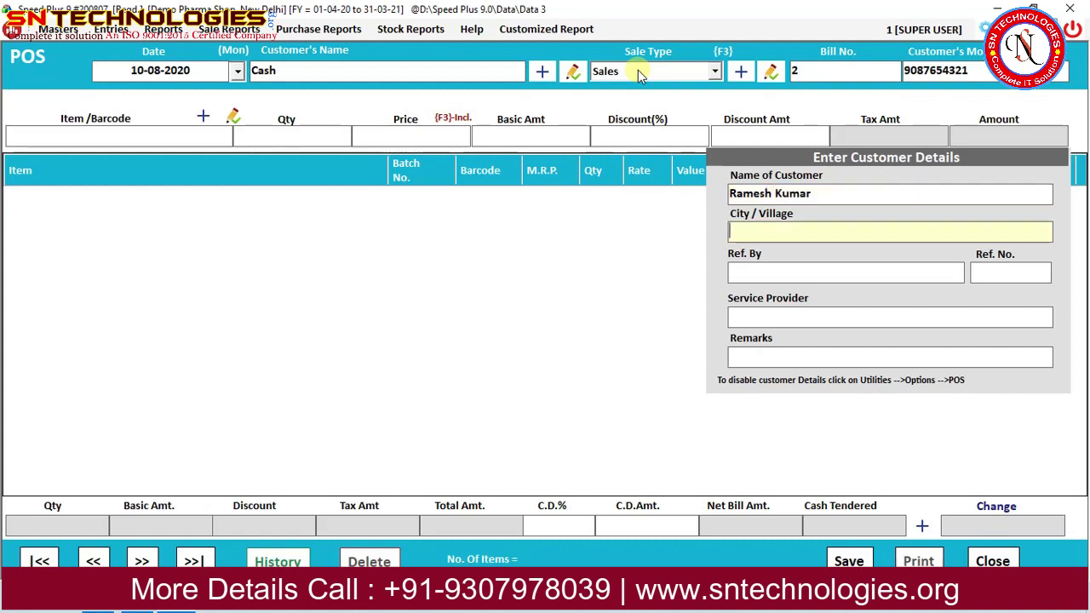
text(New Delhi)
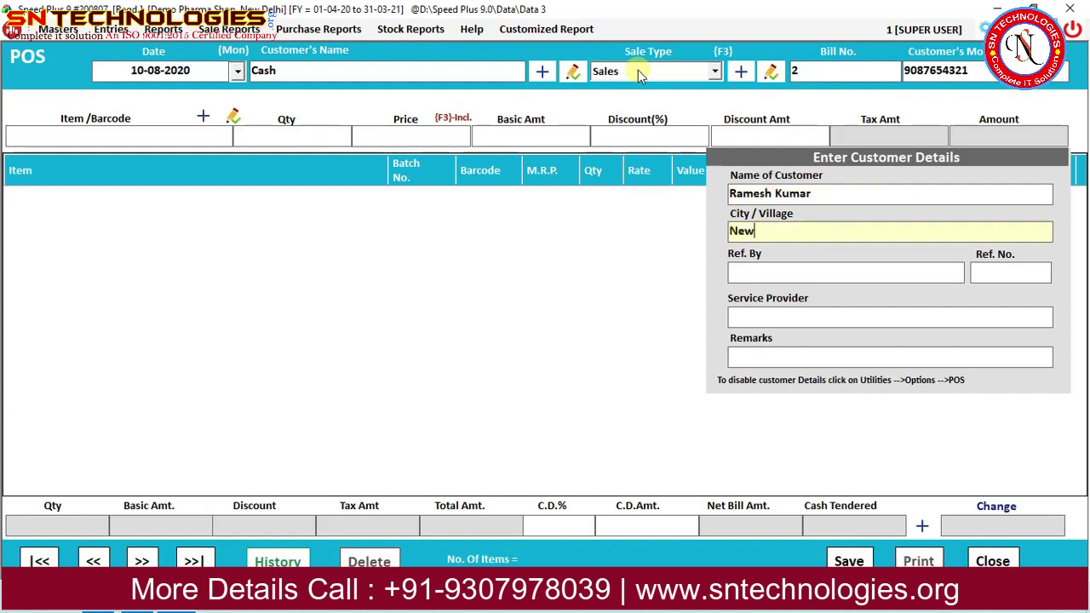
key(Return)
key(Return)
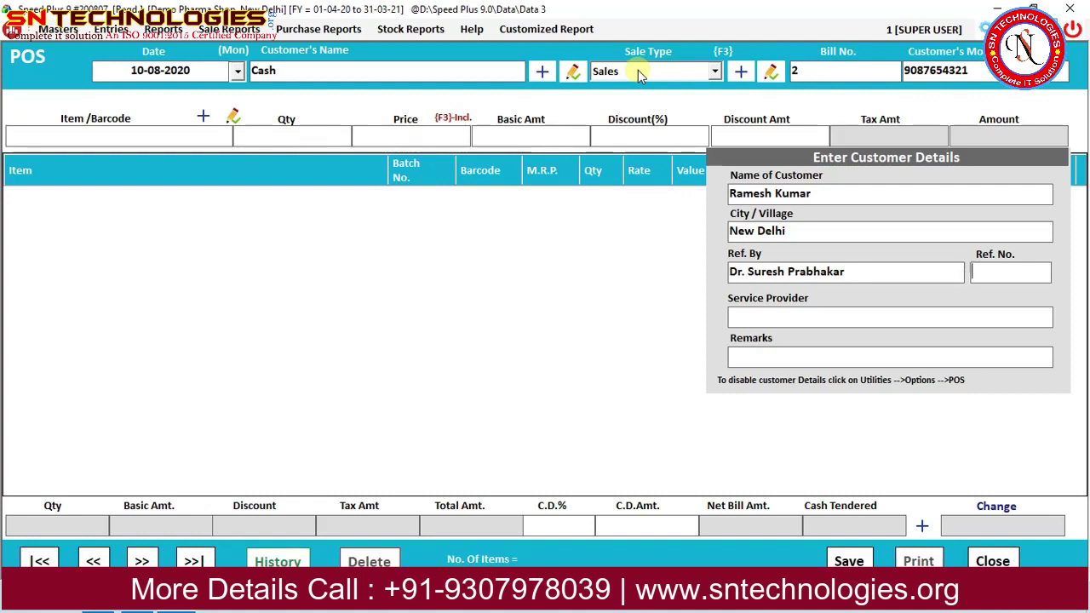
text(239)
key(Return)
key(Return)
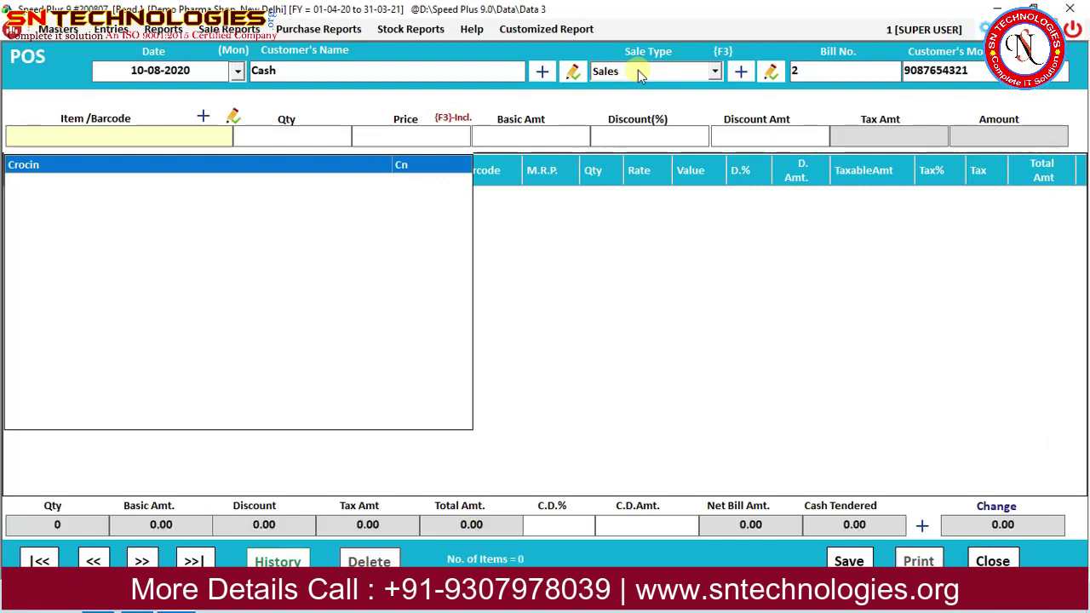
Add Crocin batch 100203 with quantity 3 to the bill.
key(Return)
key(Up)
key(Up)
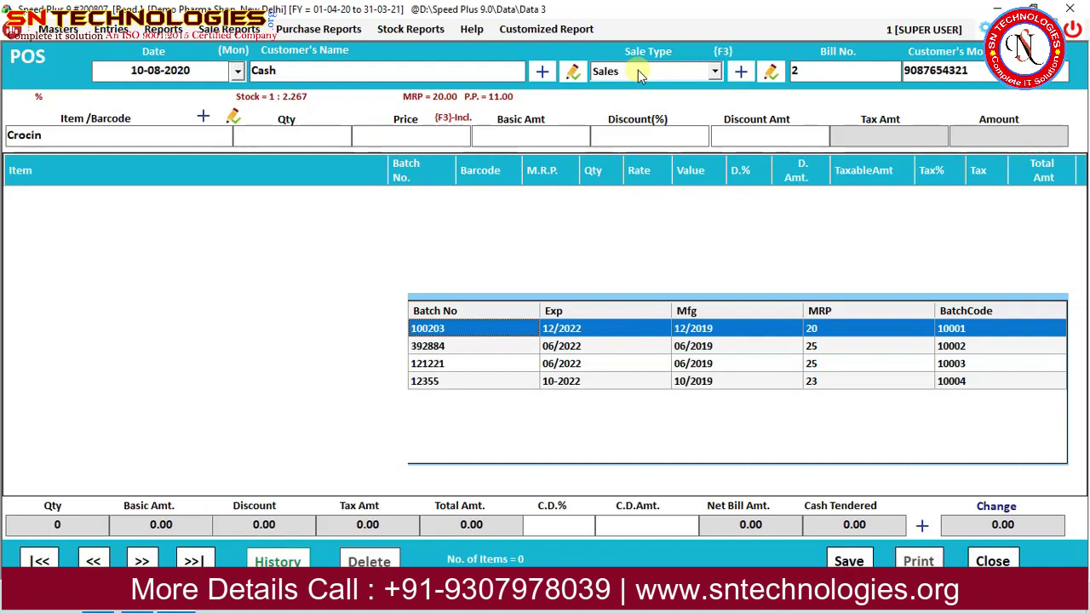
key(Return)
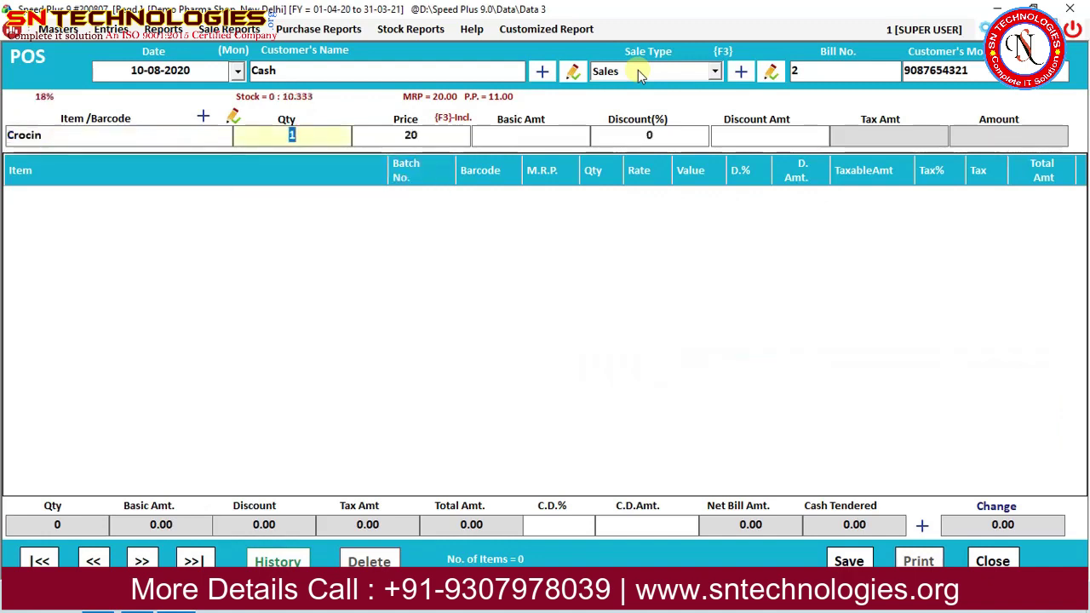
text(3)
key(Return)
key(Return)
key(Return)
key(Return)
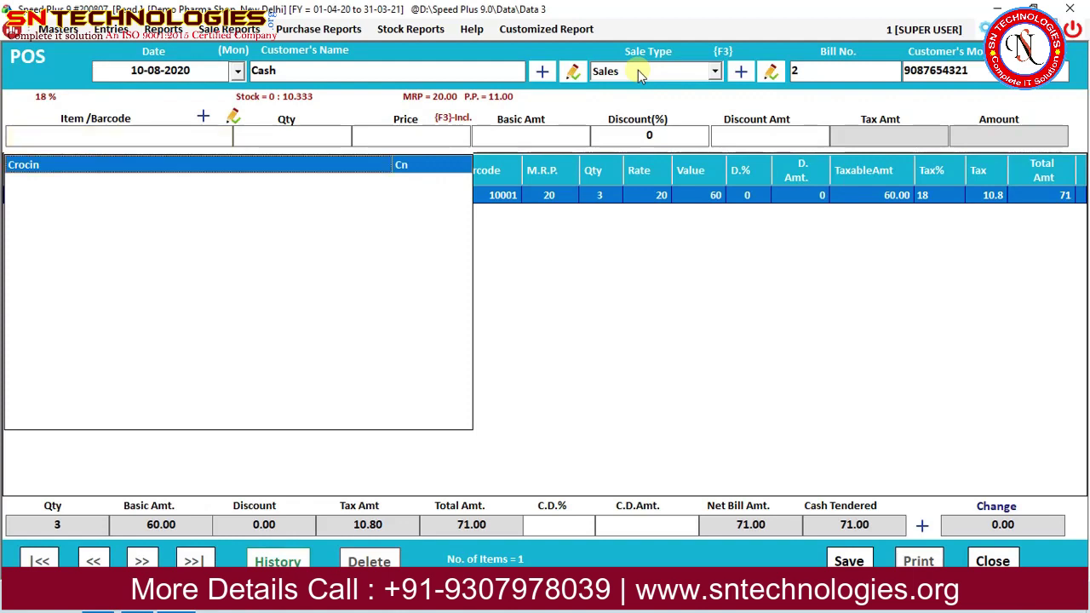
Add a second Crocin line from batch 12355 with quantity 4.
key(Return)
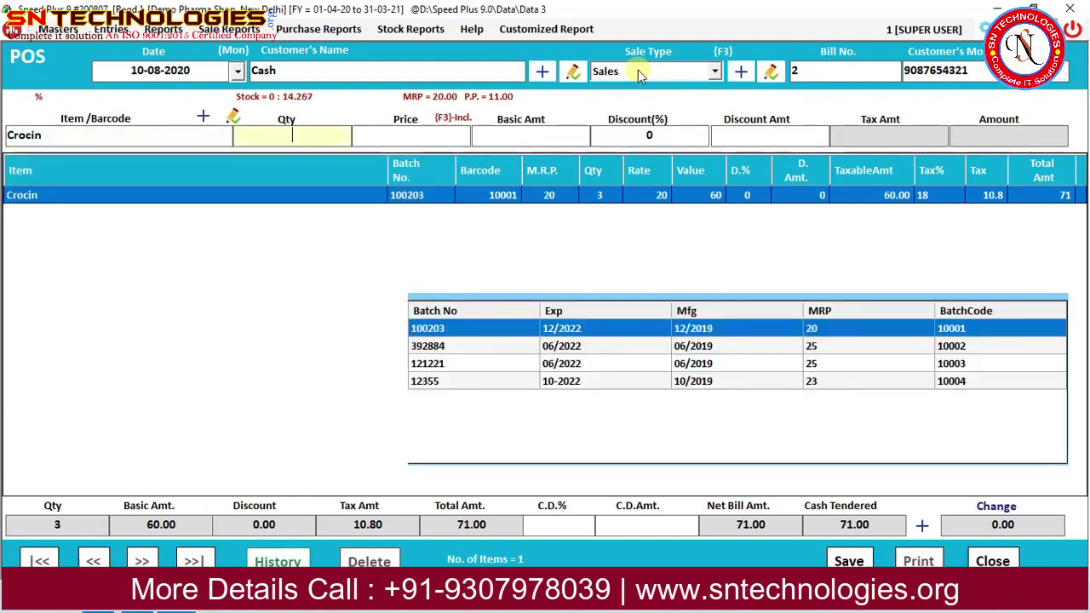
key(Down)
key(Down)
key(Down)
key(Return)
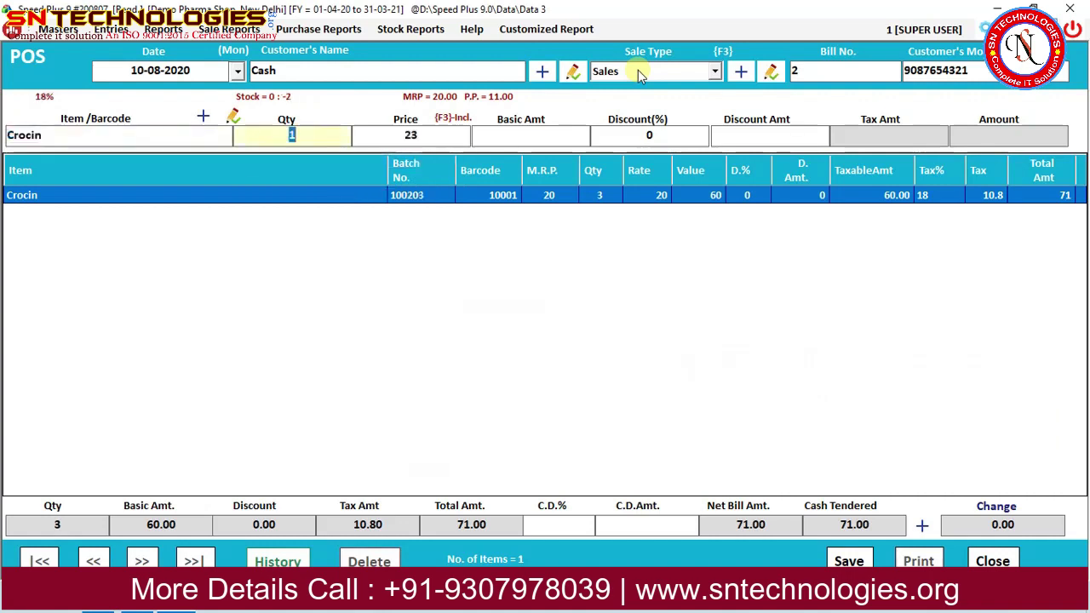
text(4)
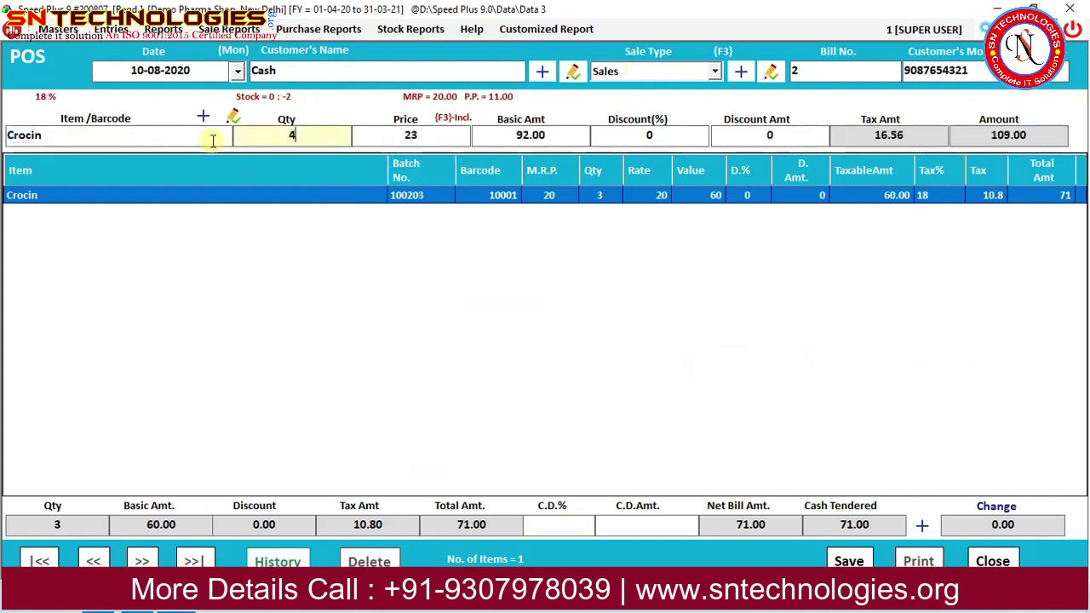
key(Return)
key(Return)
key(Return)
key(Return)
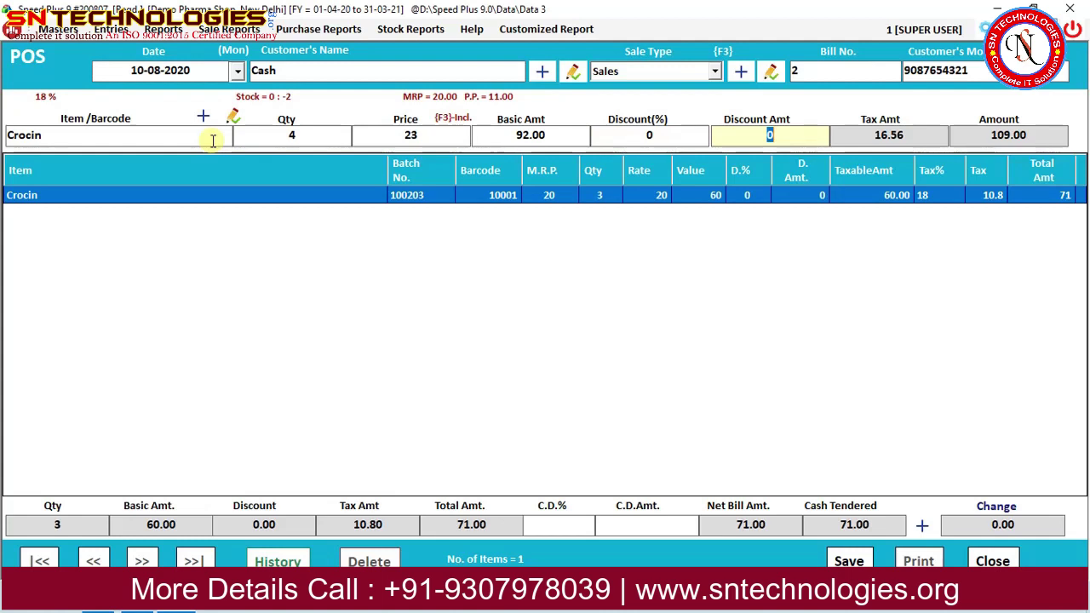
key(Return)
Review both Crocin lines and close the 180.00 estimate preview.
click(638, 223)
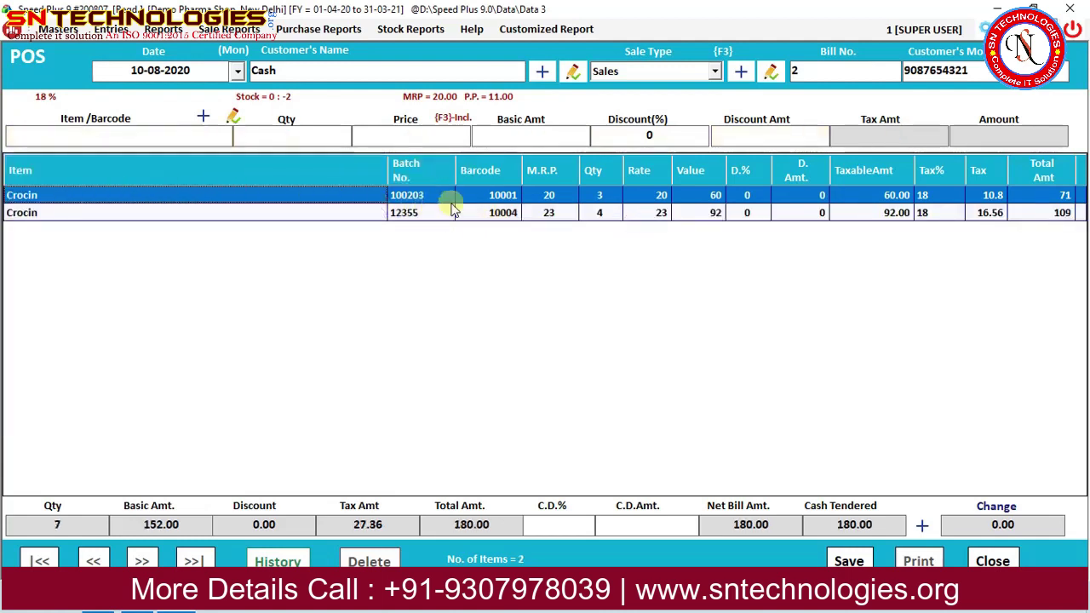
click(481, 212)
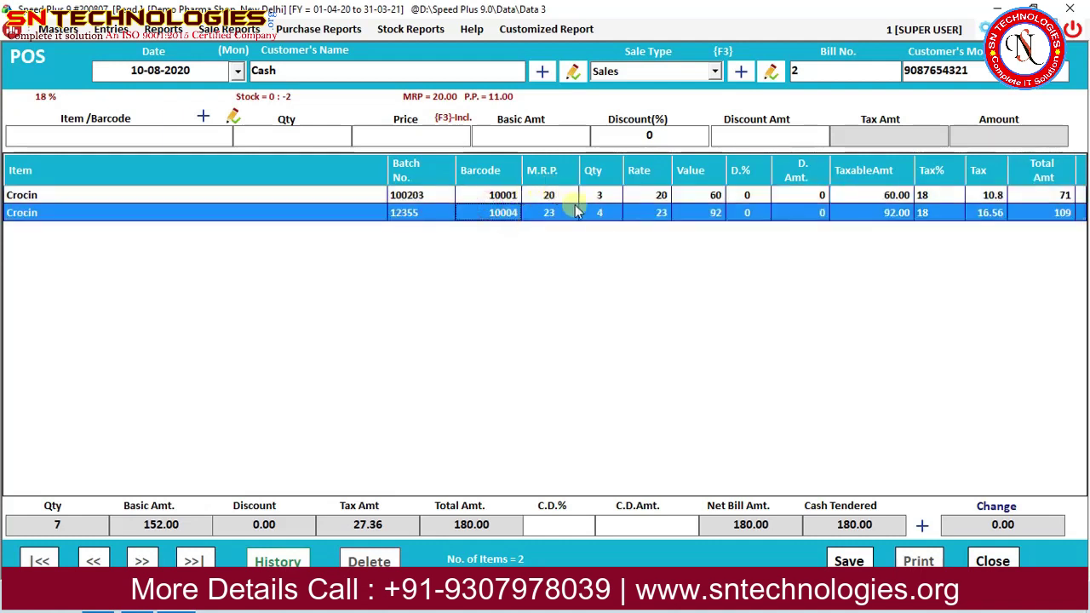
click(591, 203)
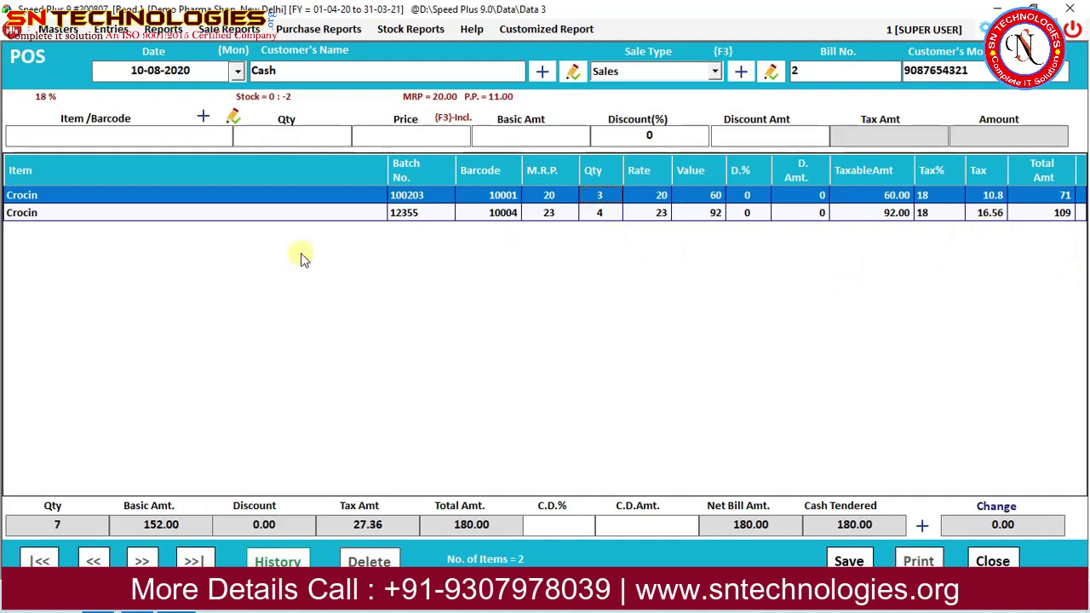
click(555, 215)
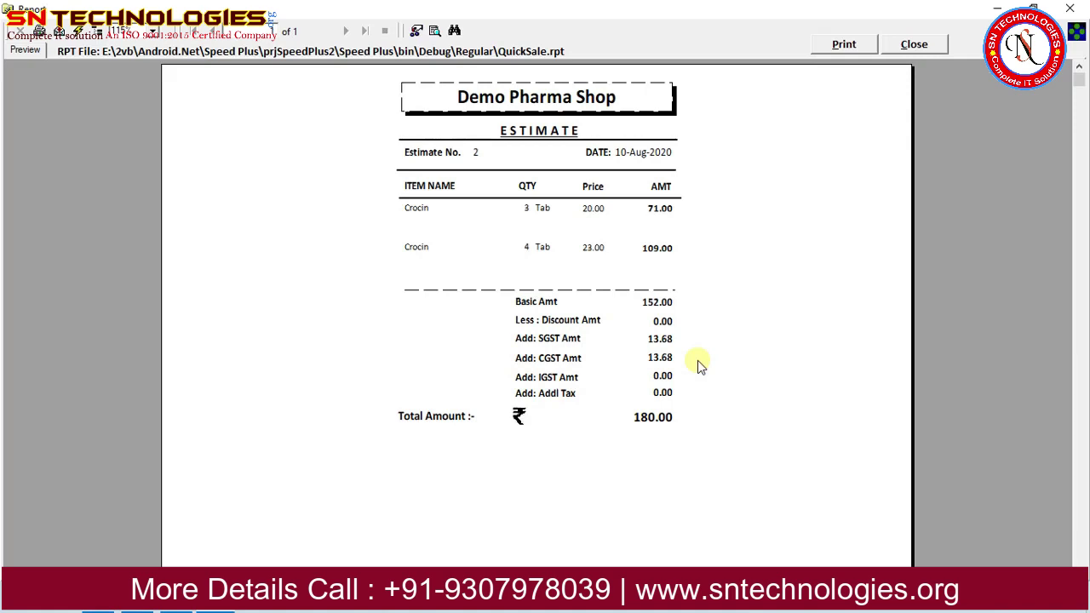
key(Escape)
key(Escape)
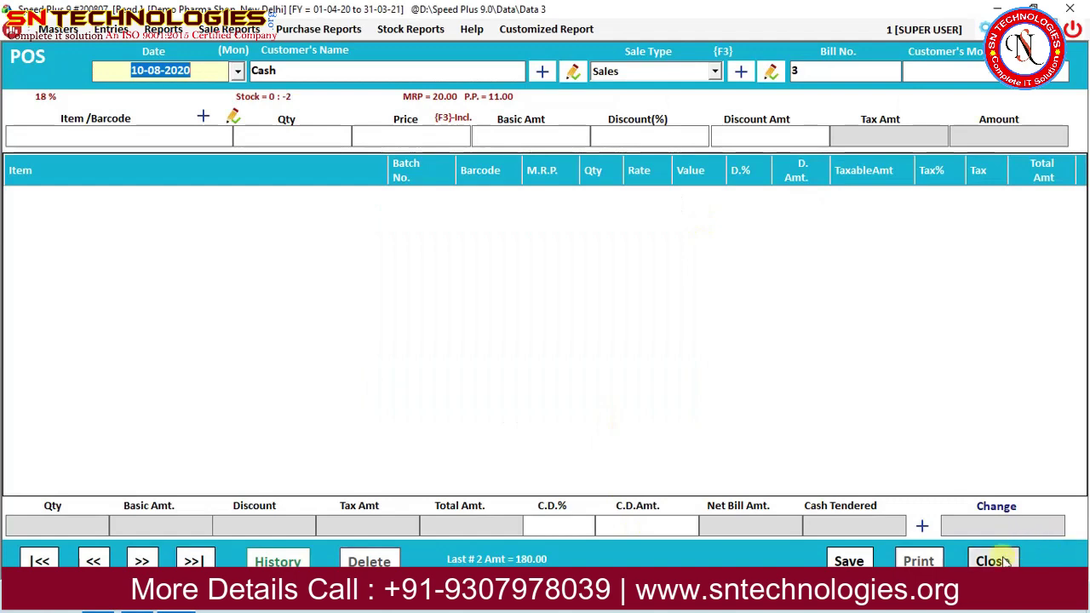
Close the POS bill and check the POS Register for 10-08-2020.
click(992, 561)
click(163, 29)
mouse_move(284, 34)
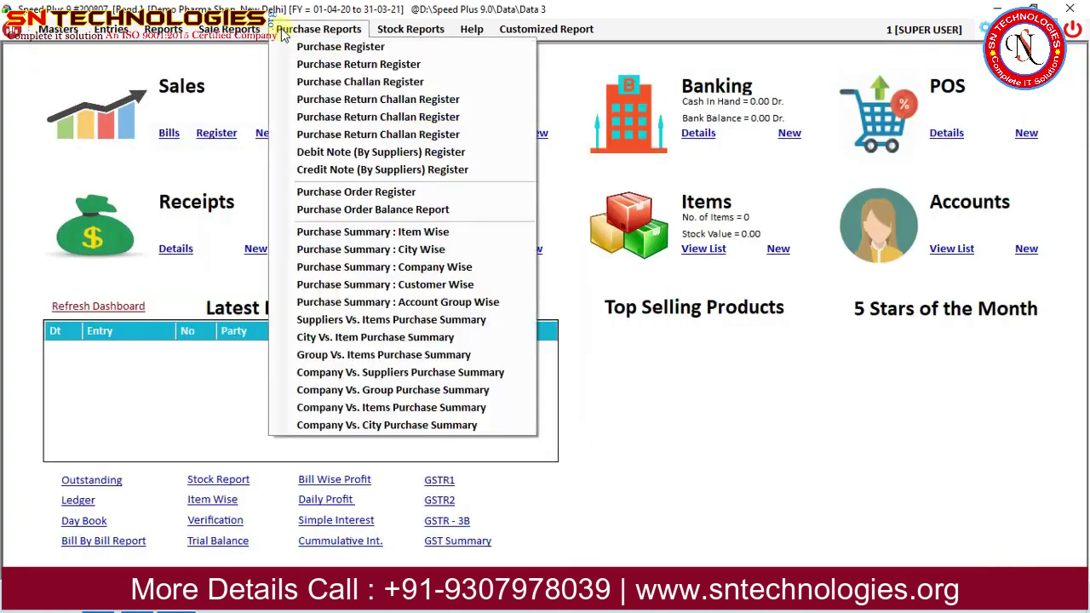
mouse_move(232, 34)
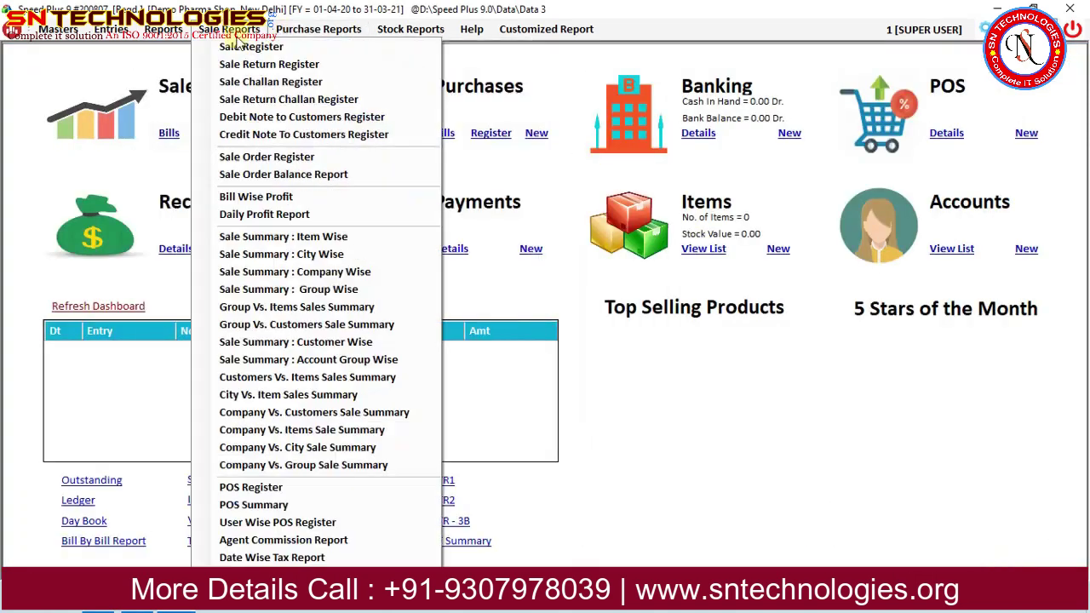
click(304, 494)
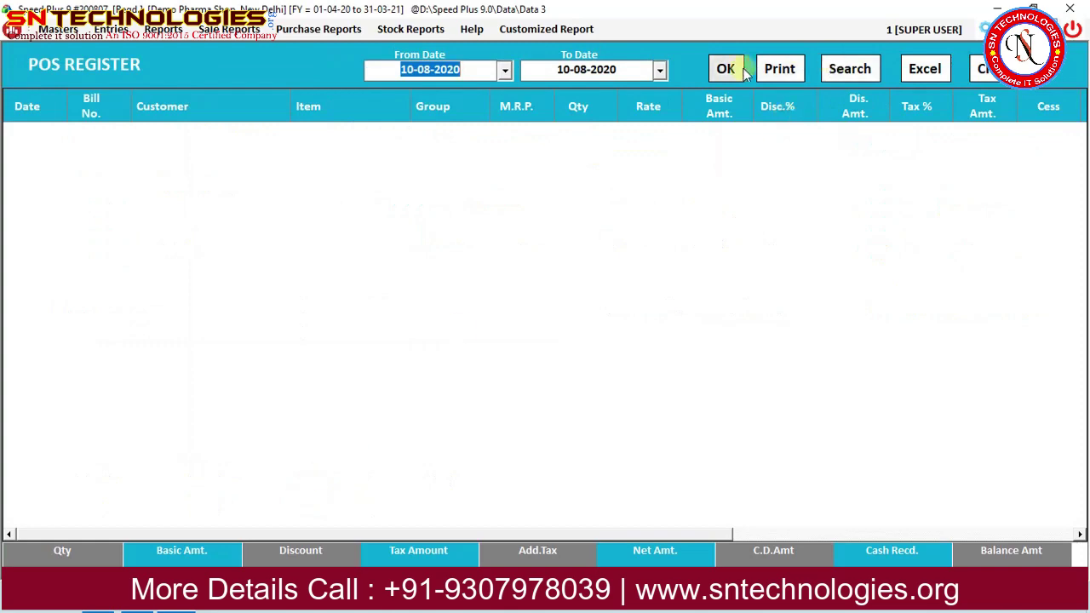
click(734, 70)
click(990, 68)
Check the POS Summary showing Crocin at 180.00.
click(229, 29)
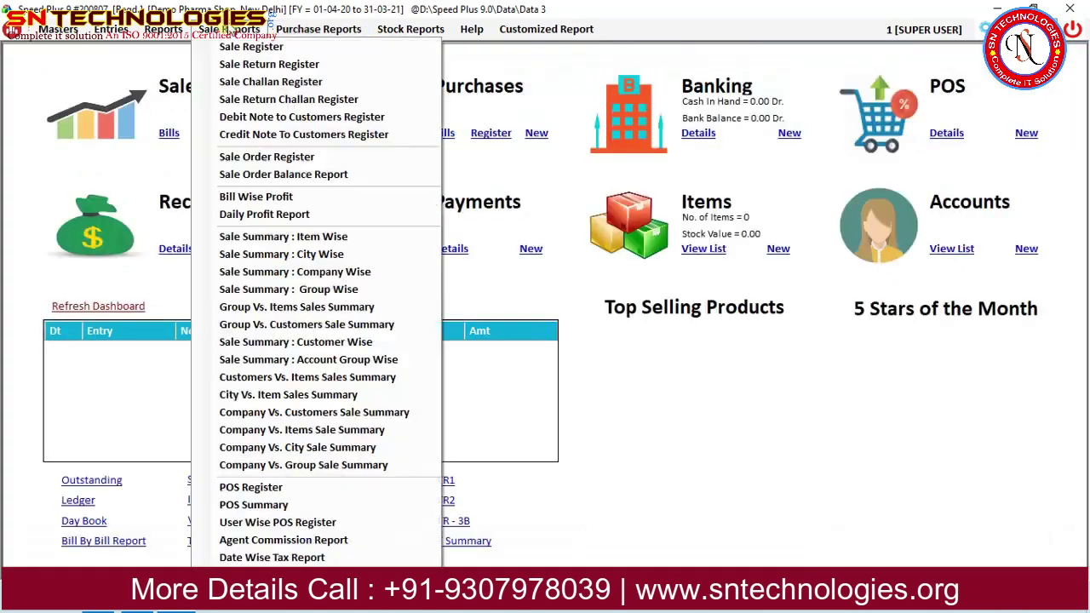
click(253, 505)
click(697, 66)
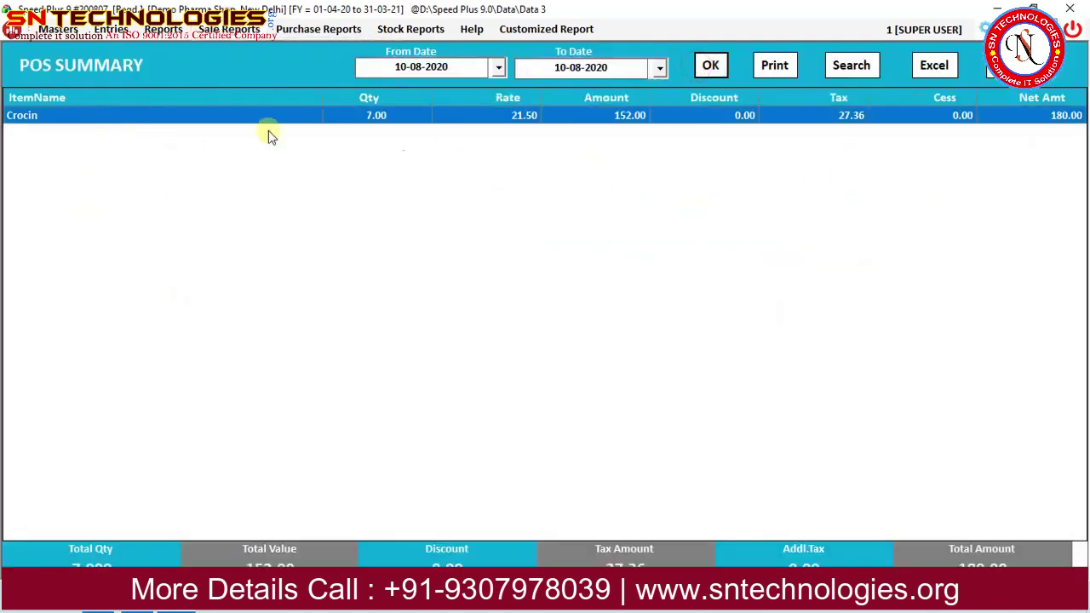
click(990, 68)
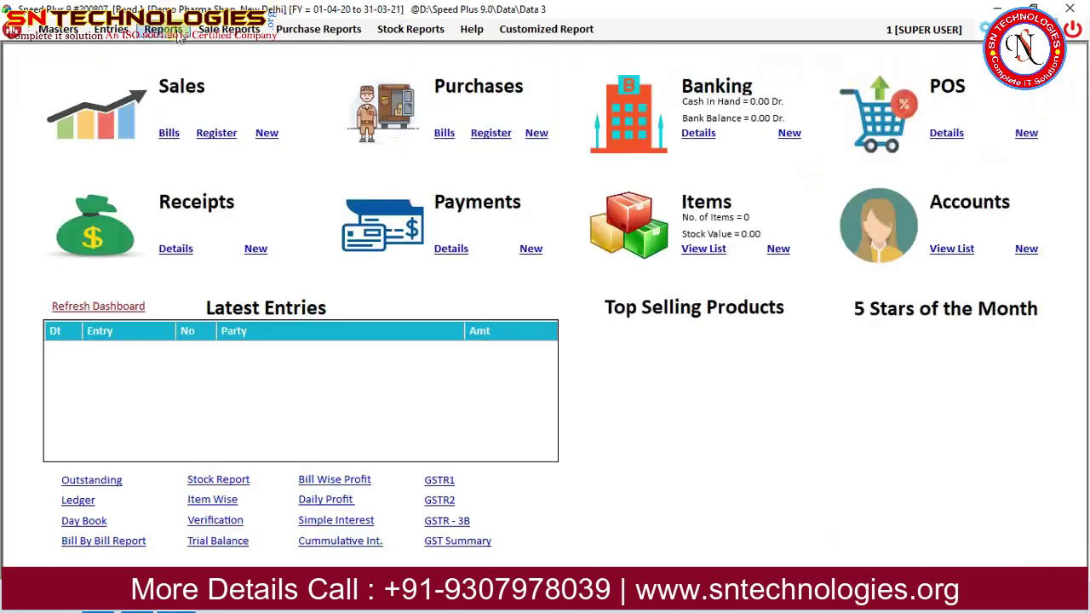
Check the User Wise POS Register, then return to the dashboard.
click(229, 29)
click(304, 522)
click(729, 68)
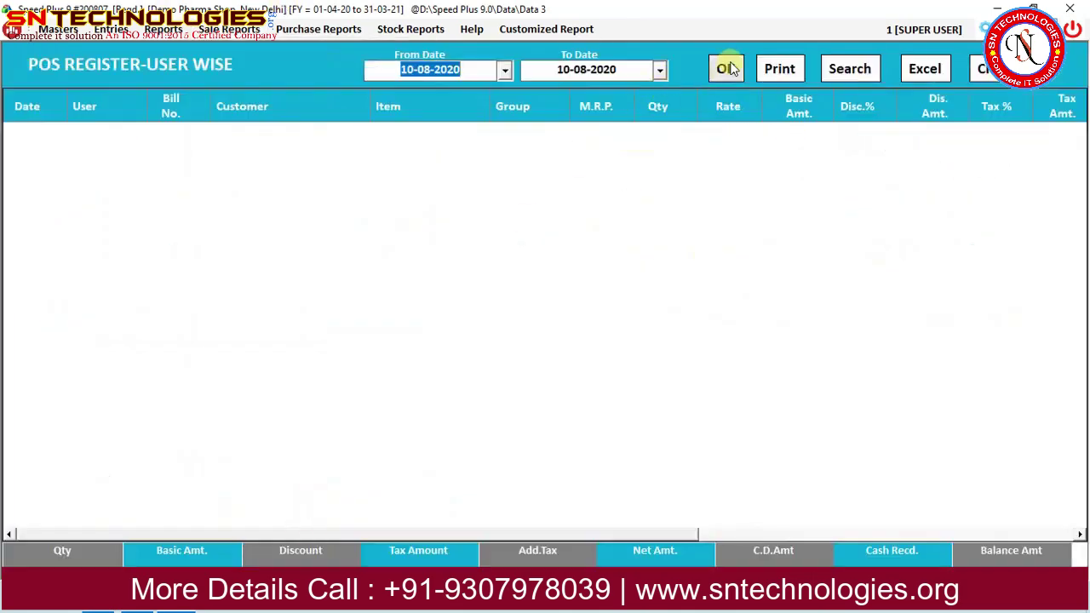
click(988, 70)
click(163, 29)
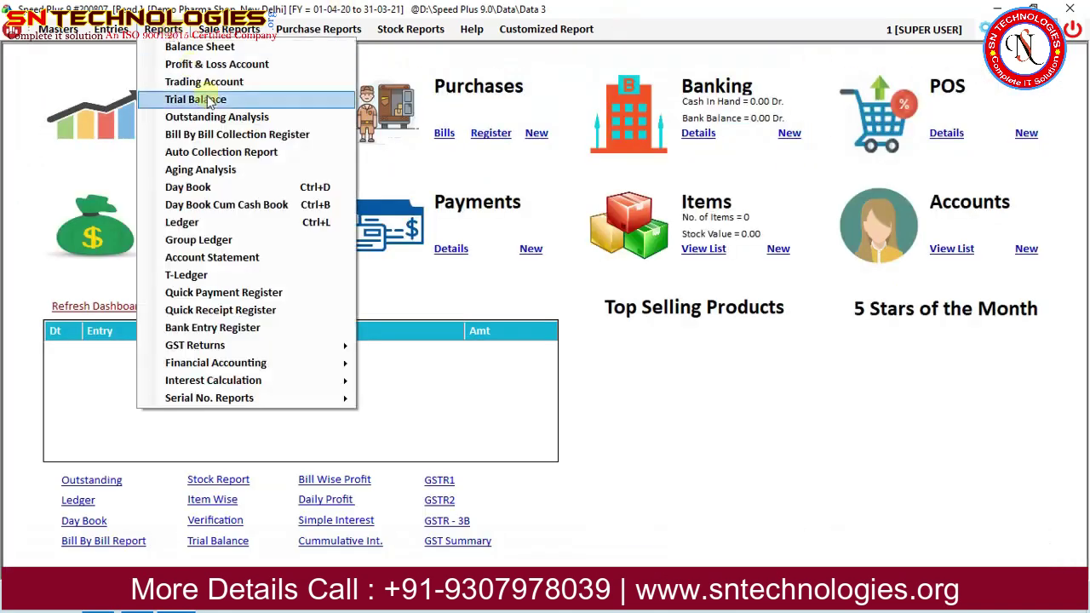
mouse_move(229, 29)
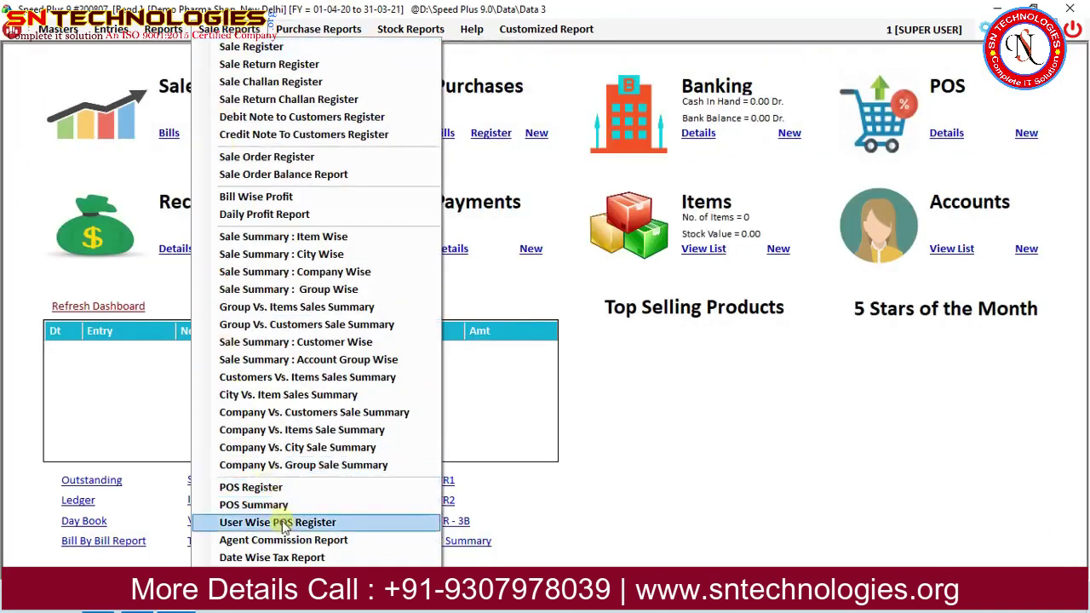
click(730, 429)
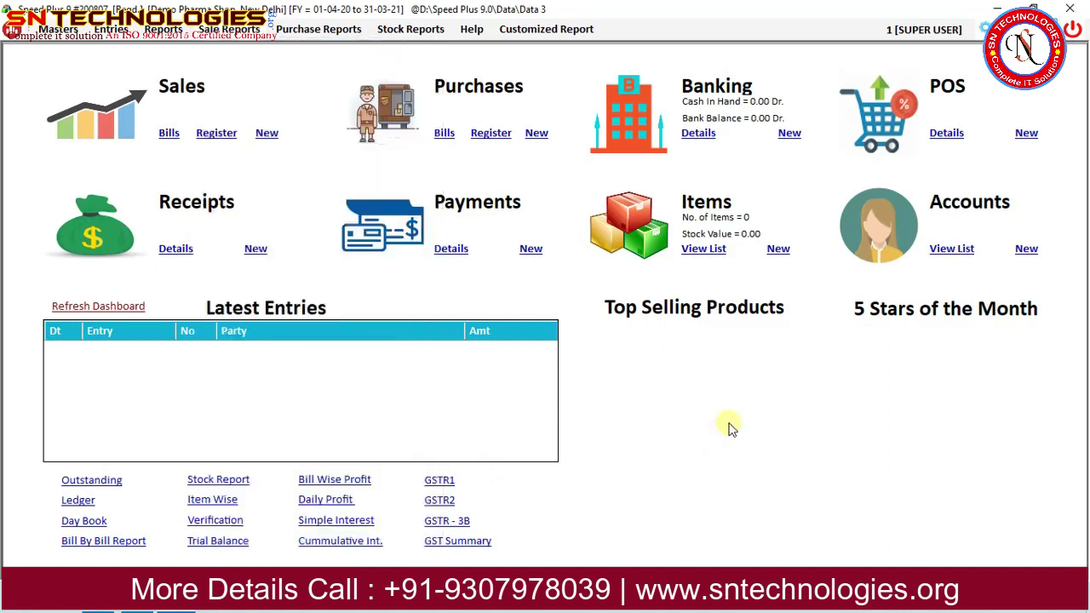